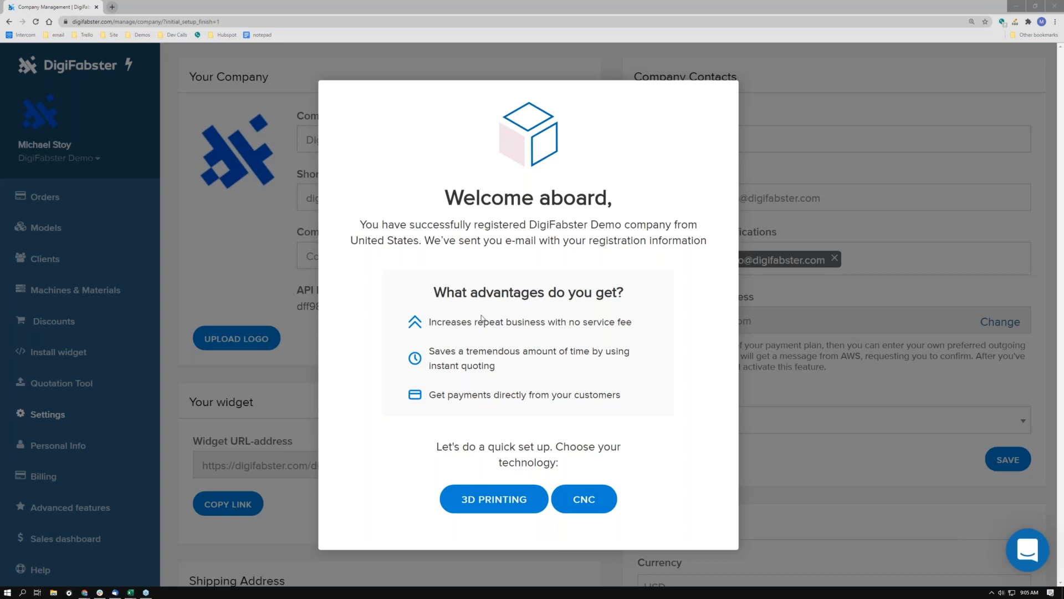
Start the 3D printing setup and choose FDM as print technology with the Stratasys Fortus 900mc printer.
left_click(498, 500)
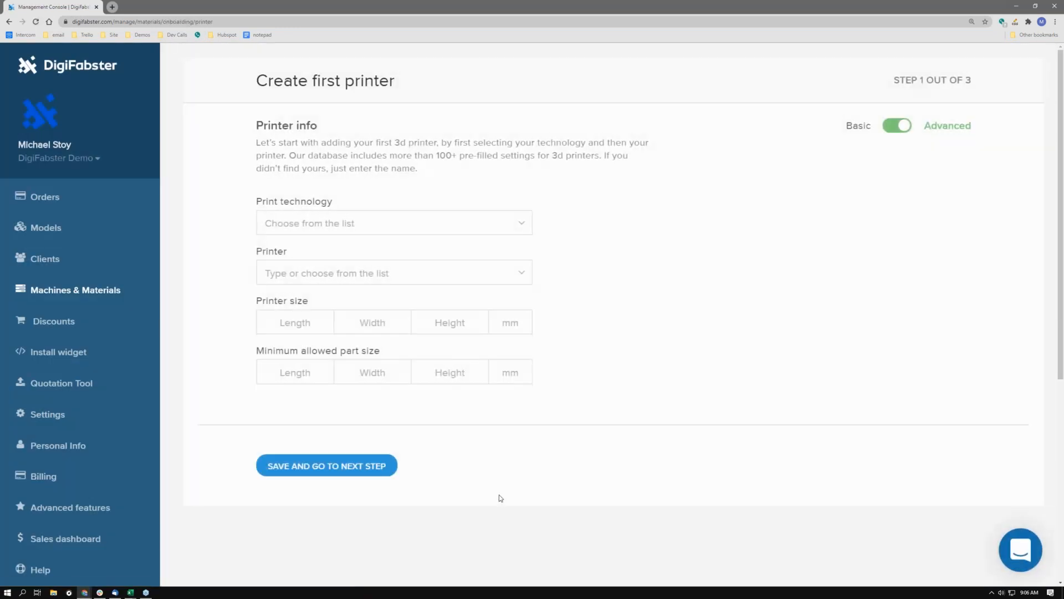
left_click(420, 220)
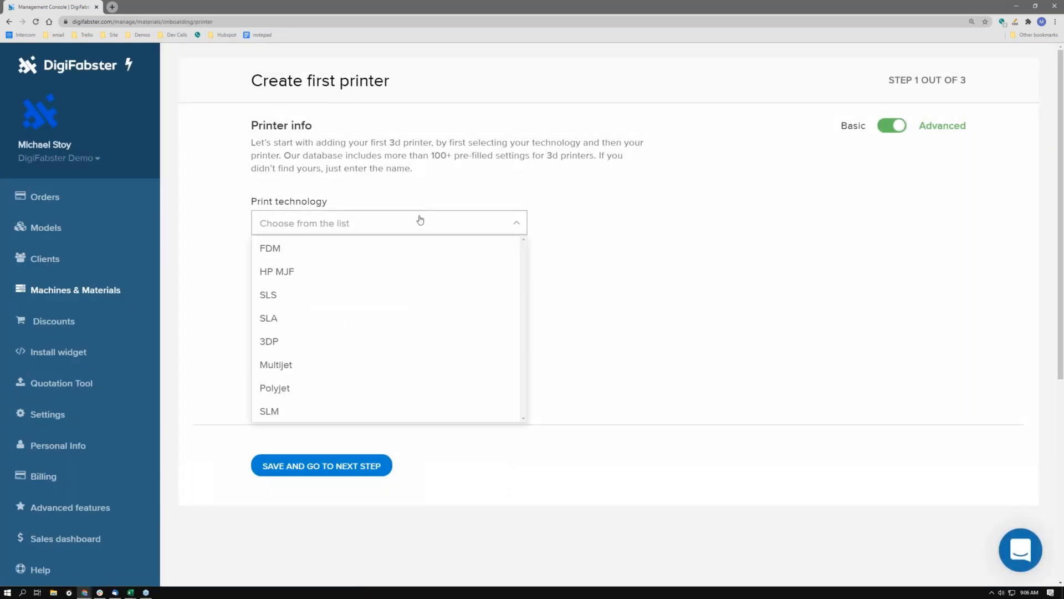
left_click(429, 251)
left_click(444, 273)
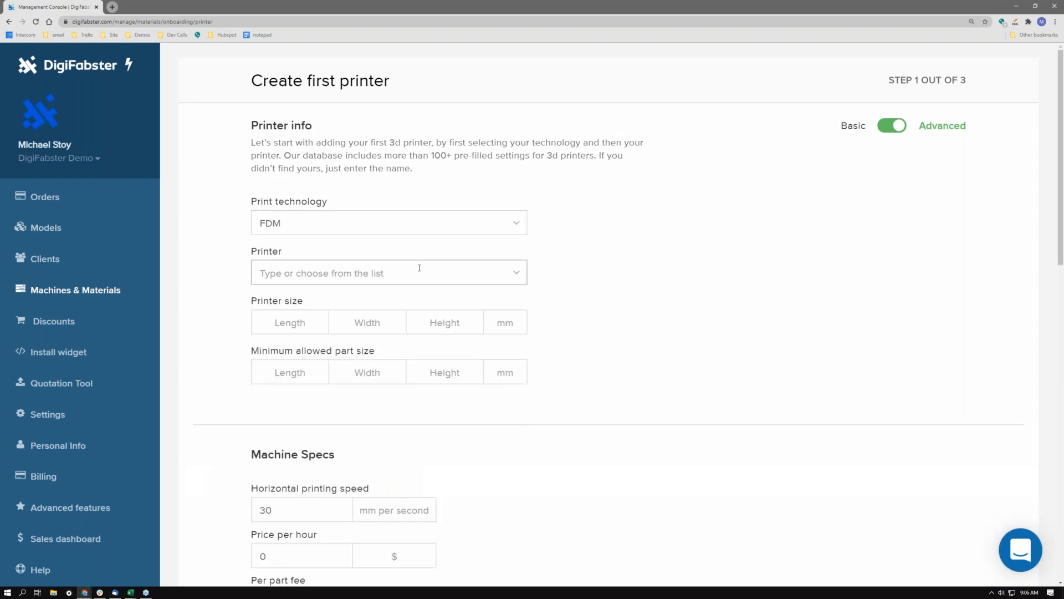
left_click_drag(524, 308, 504, 399)
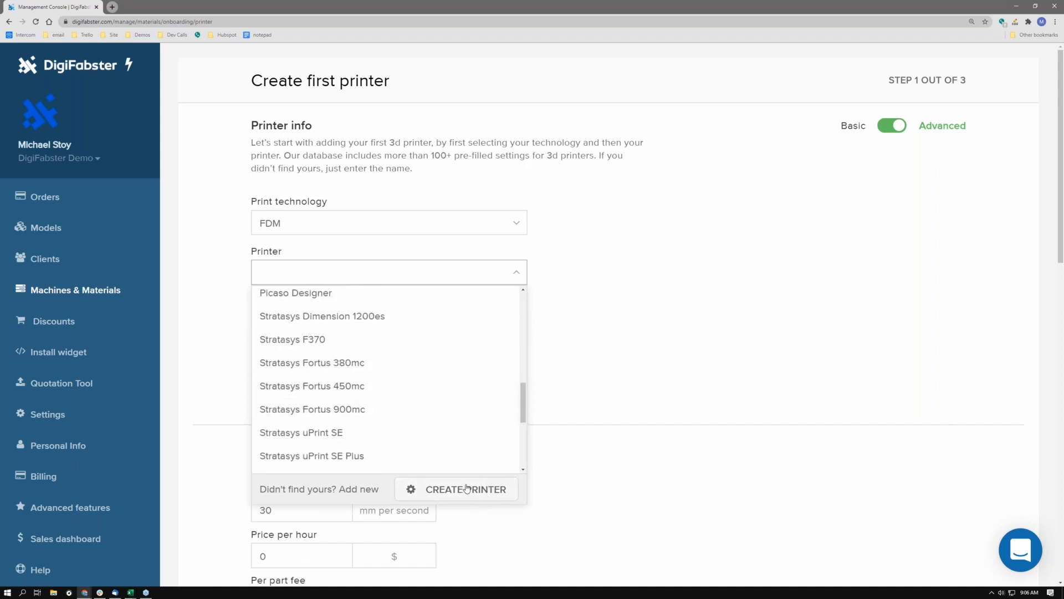
left_click(404, 409)
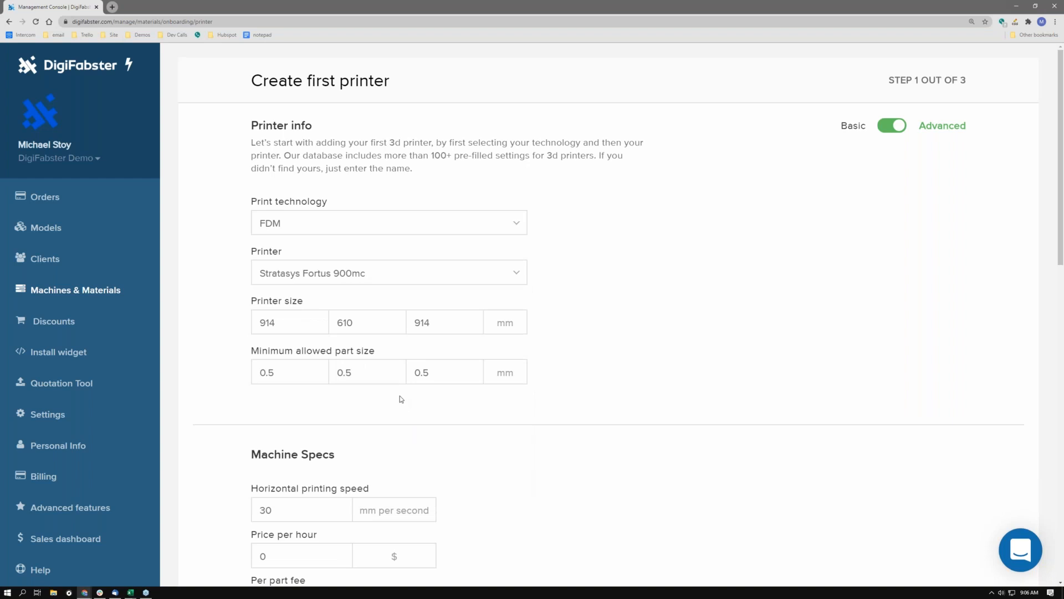
Set the printer's horizontal printing speed to 150 mm per second and its price per hour to $40.
scroll(398, 395, "down", 1)
scroll(313, 234, "down", 2)
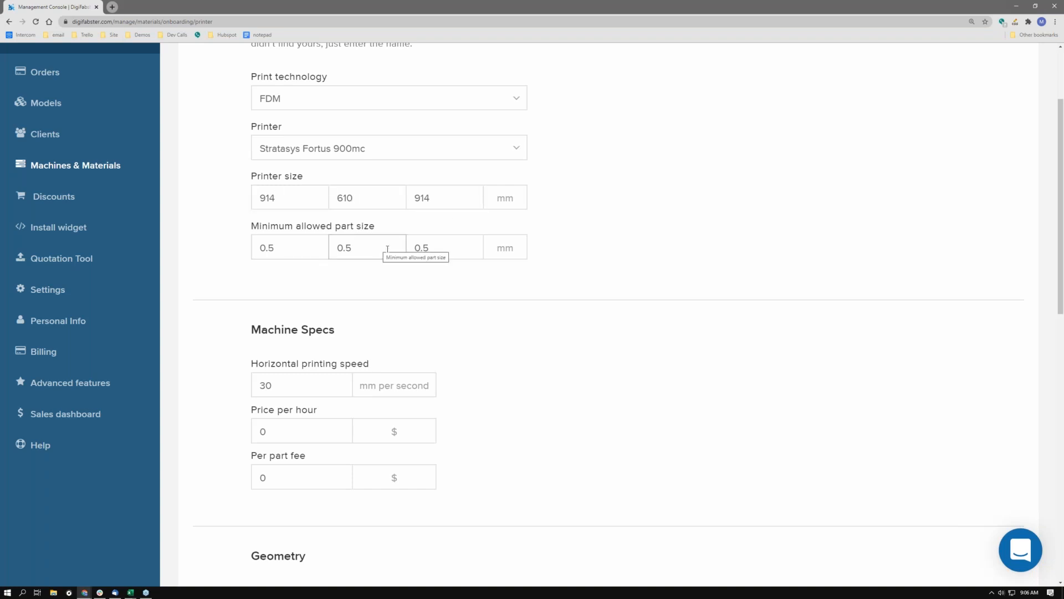
scroll(427, 297, "down", 3)
left_click_drag(305, 219, 254, 219)
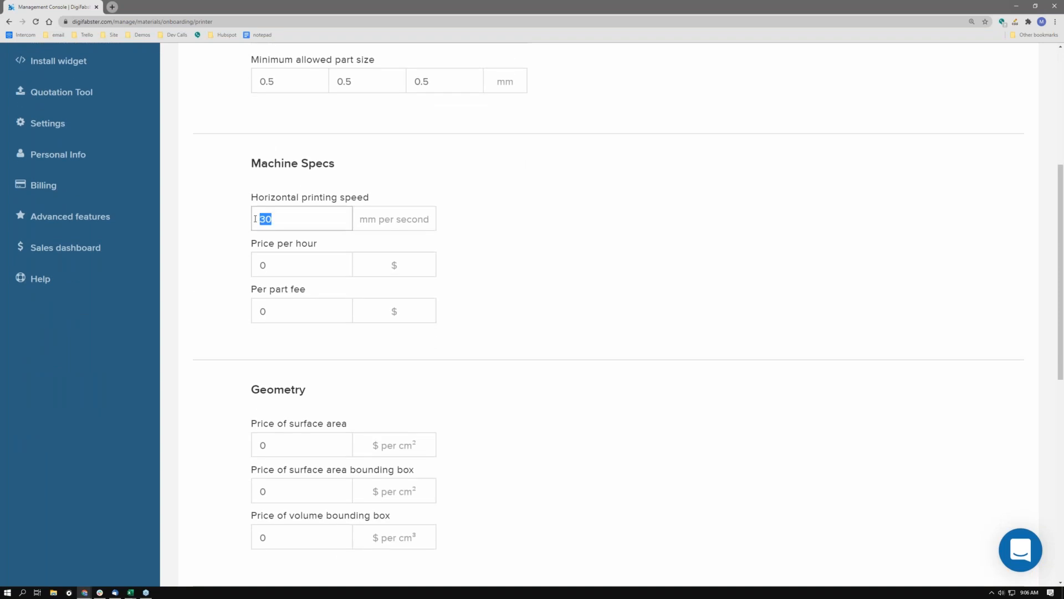
type("150")
left_click_drag(307, 266, 254, 264)
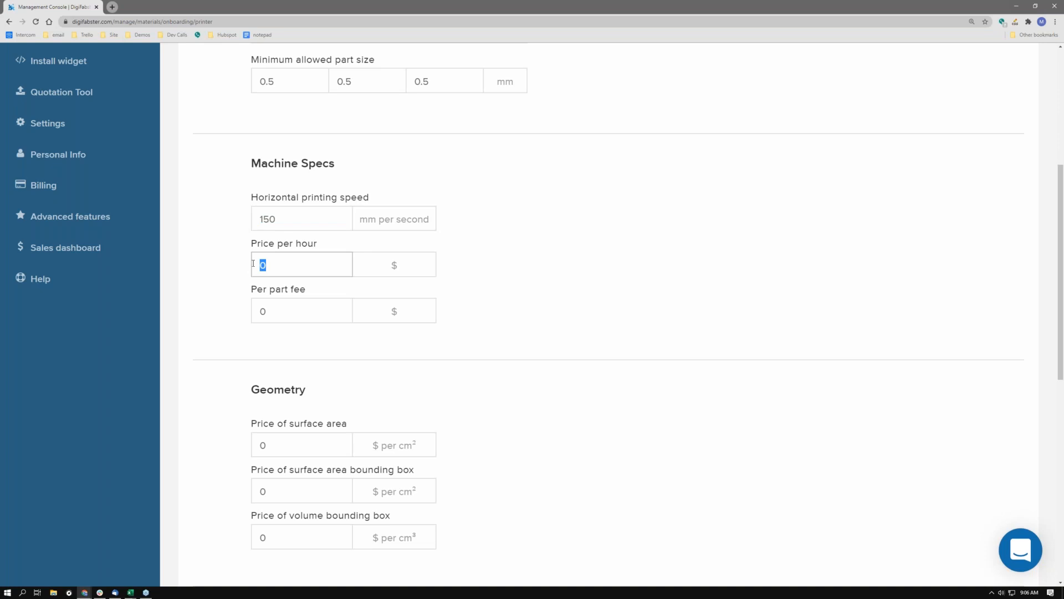
type("40")
Save the printer with its default geometry pricing and lead time, and continue to the material setup.
scroll(304, 286, "down", 4)
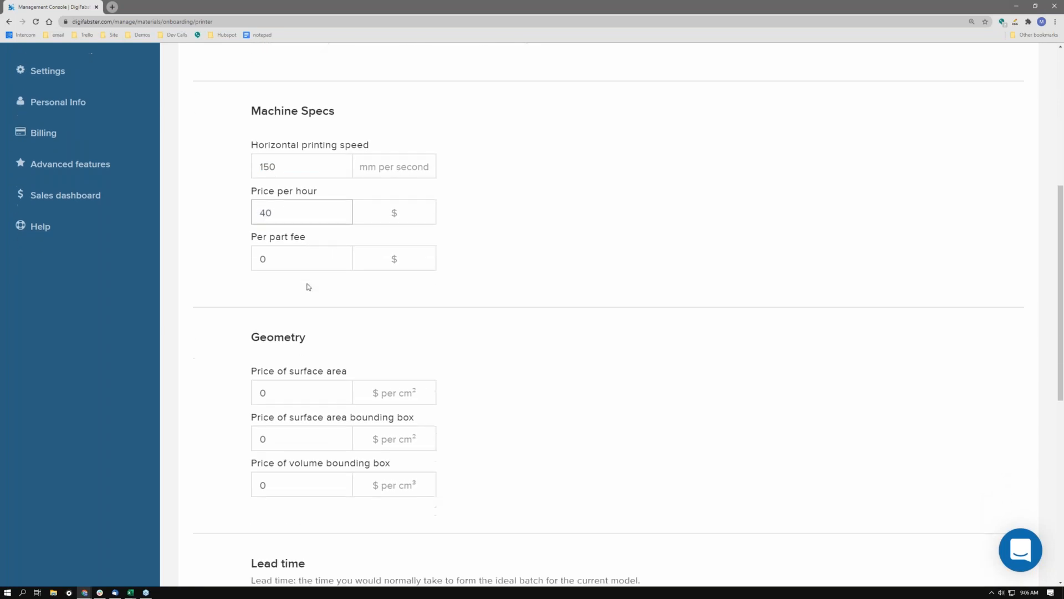
scroll(308, 279, "down", 2)
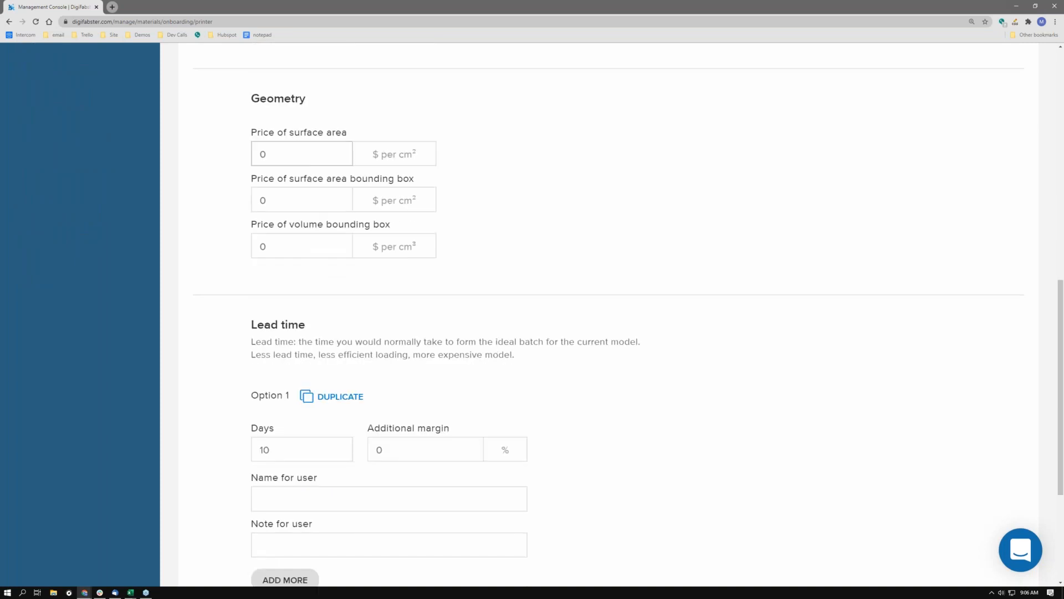
scroll(310, 161, "down", 2)
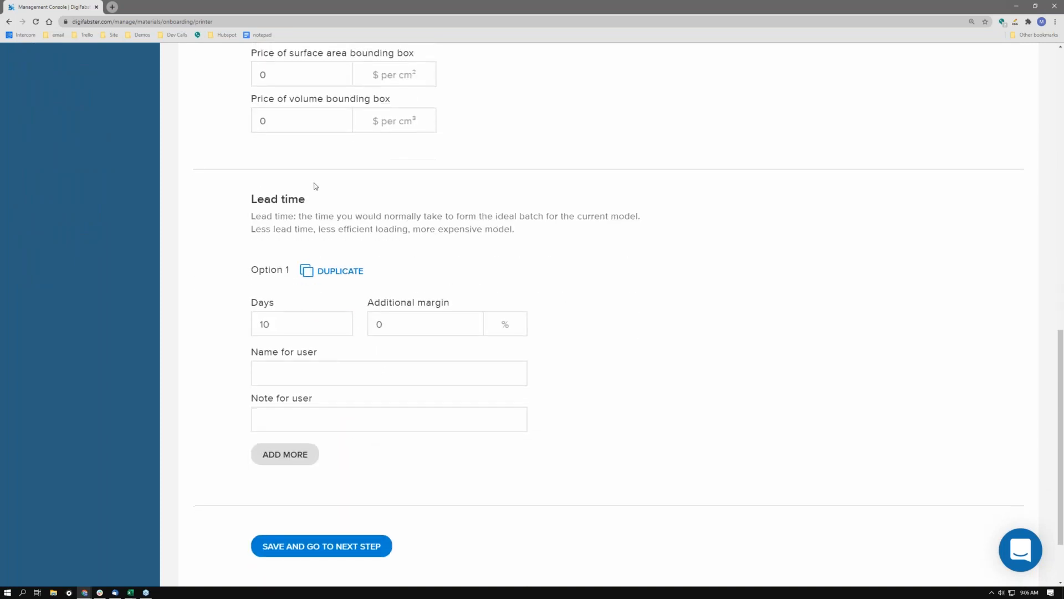
scroll(314, 186, "down", 2)
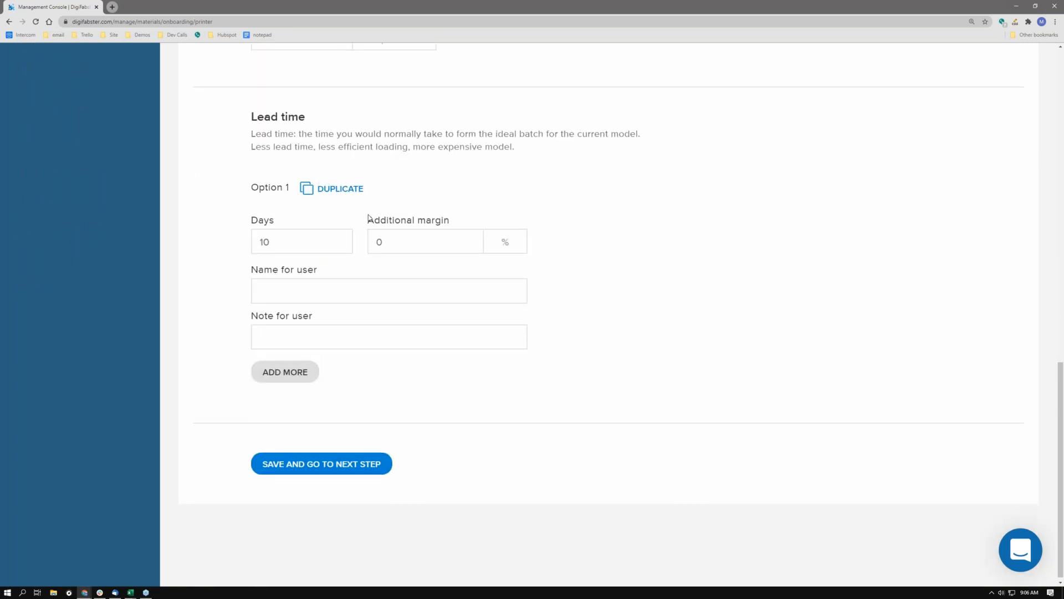
left_click(301, 469)
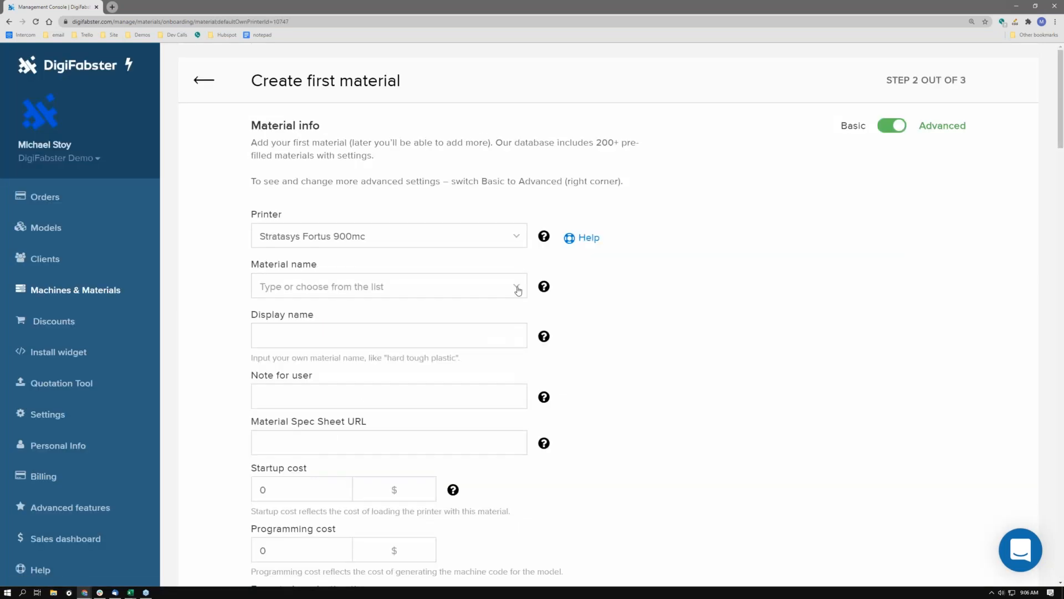
Choose ULTEM 9085 as the first material for the printer.
left_click(518, 288)
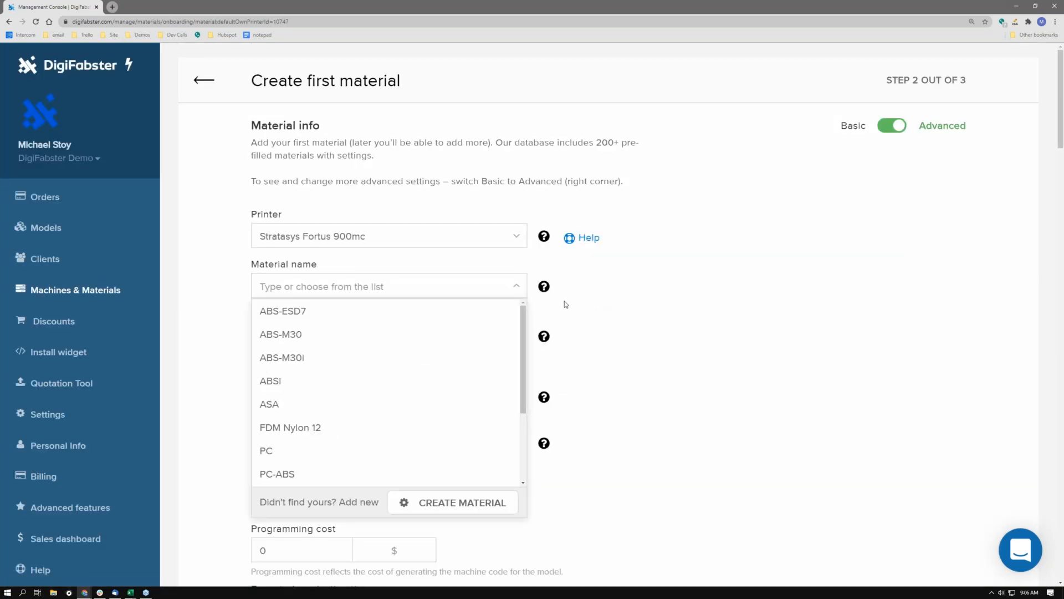
scroll(561, 305, "down", 2)
left_click_drag(523, 240, 503, 314)
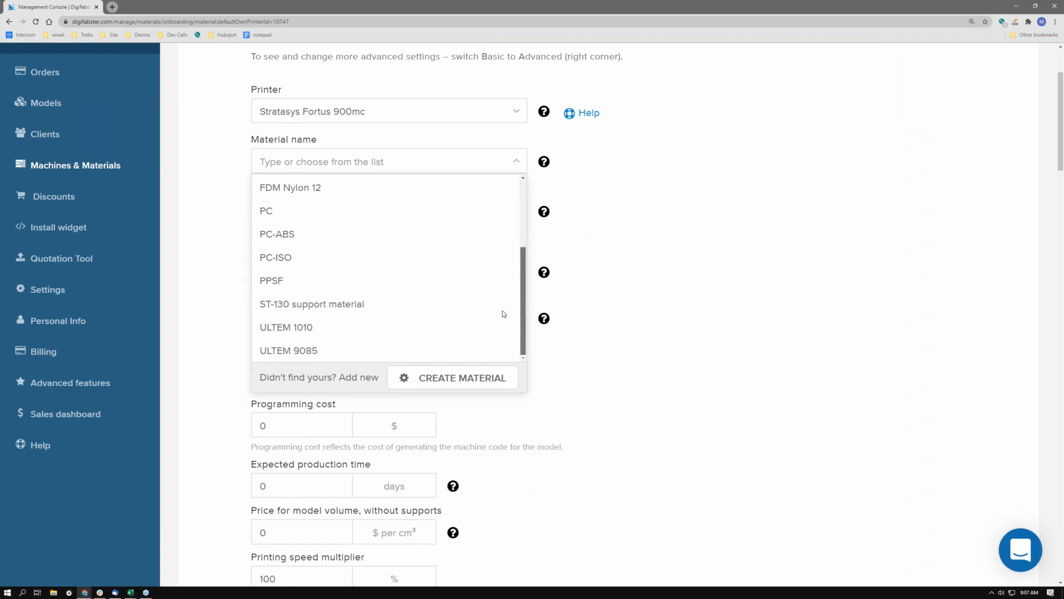
left_click(357, 348)
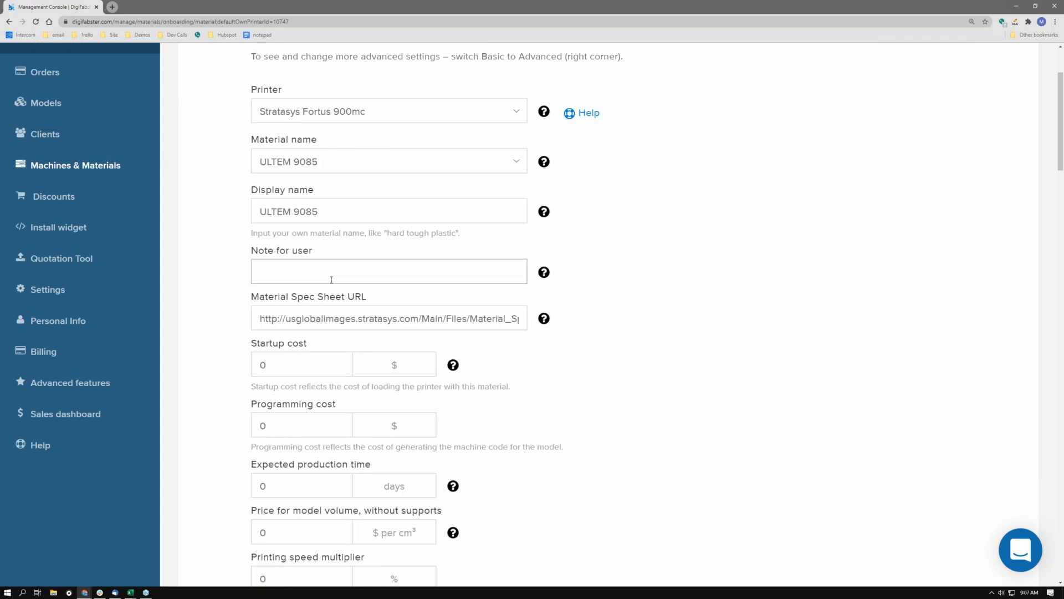
Set the material's expected production time to 1 day and its price per gram to $0.40.
scroll(291, 270, "down", 3)
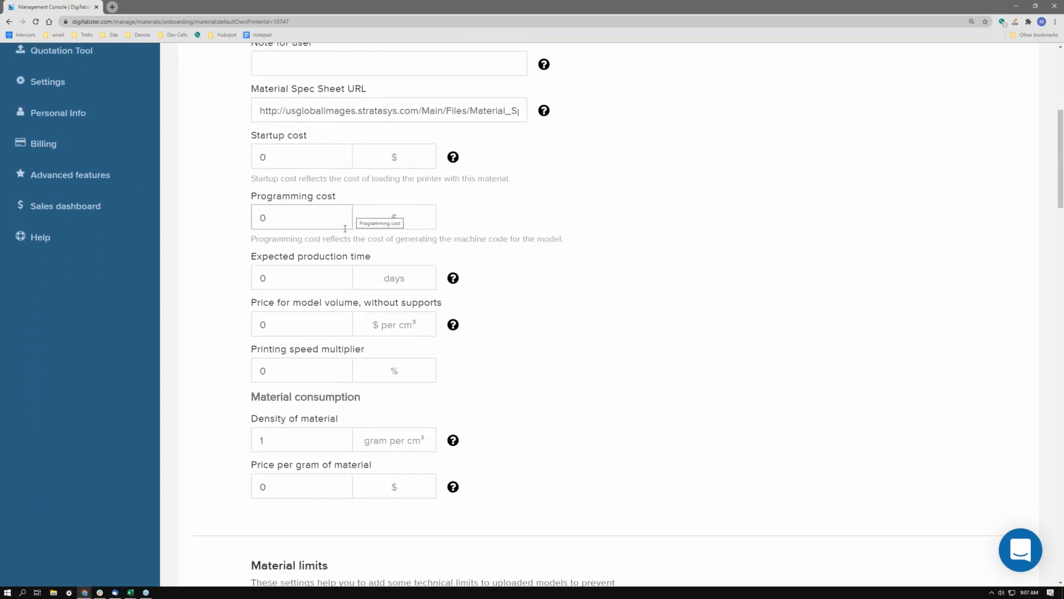
left_click(305, 280)
double_click(262, 278)
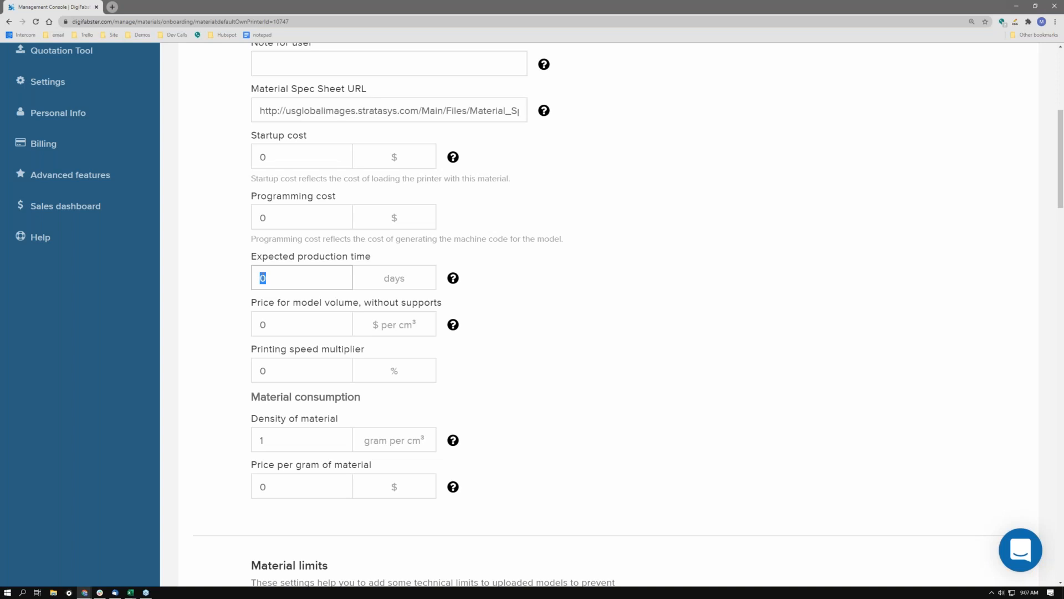
type("1")
scroll(287, 306, "down", 2)
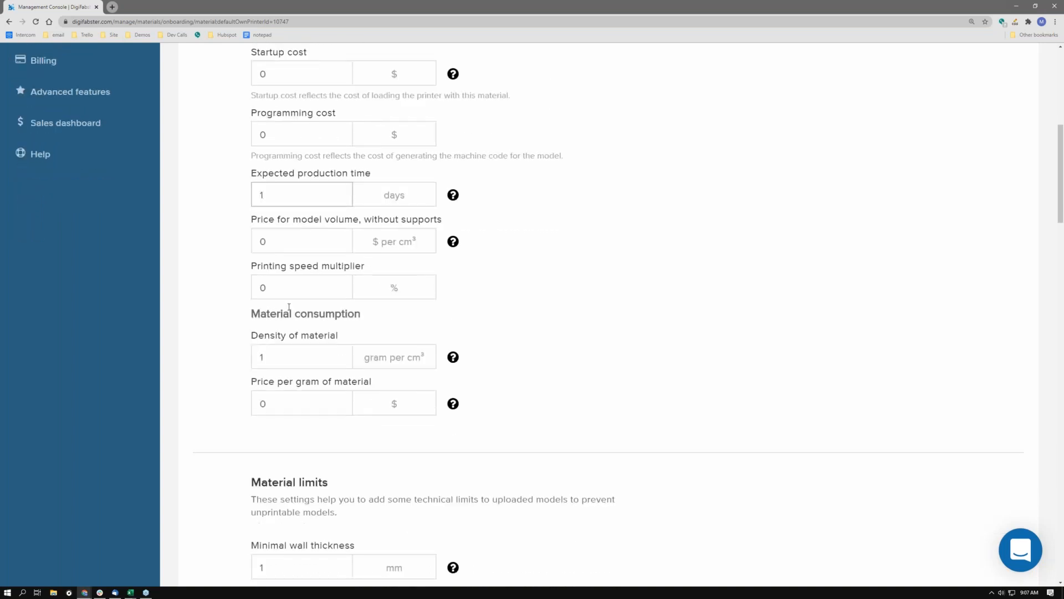
scroll(288, 306, "down", 1)
left_click(264, 368)
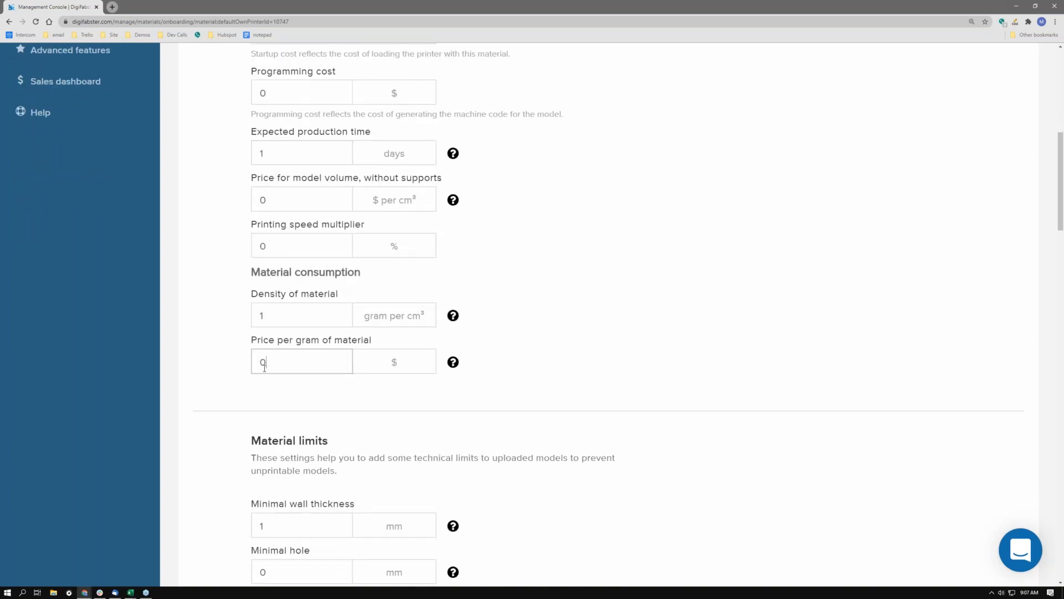
type(".40")
Add a second layer thickness option of 100 µm to the material.
scroll(308, 366, "down", 5)
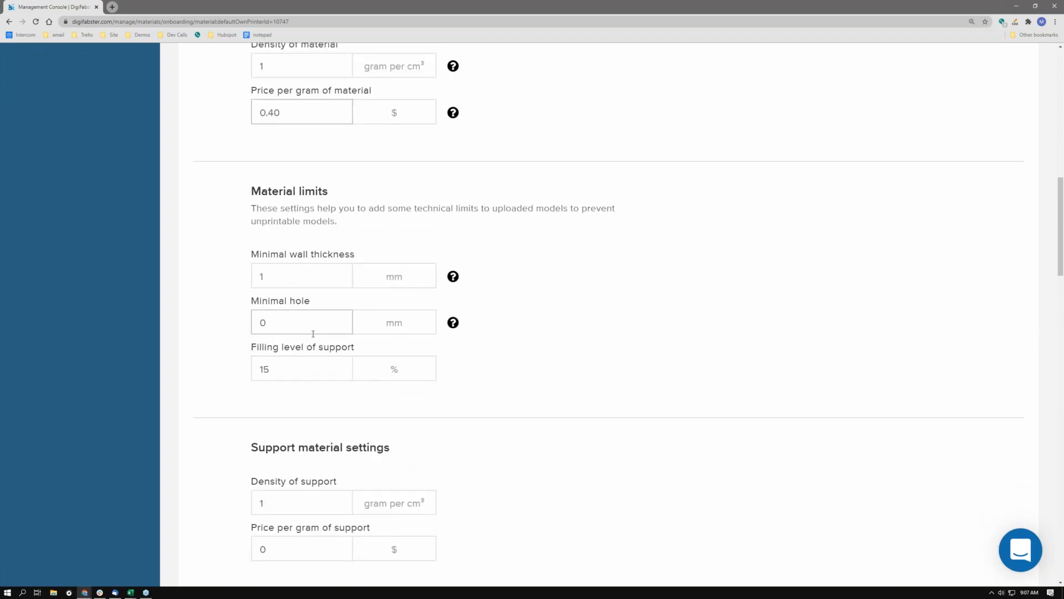
scroll(313, 333, "down", 3)
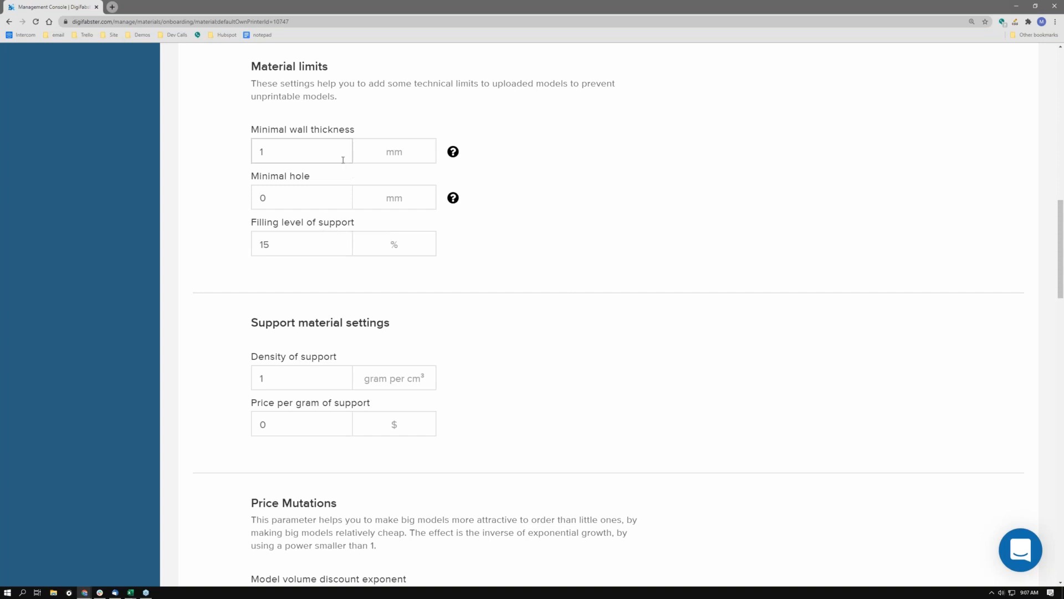
scroll(340, 166, "down", 1)
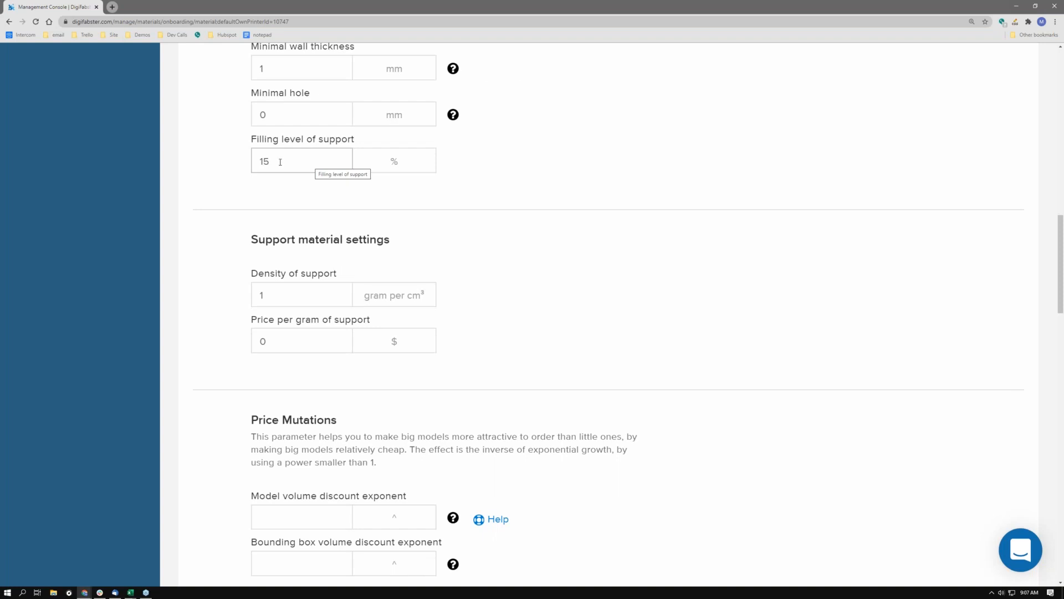
scroll(280, 162, "down", 1)
scroll(287, 170, "down", 1)
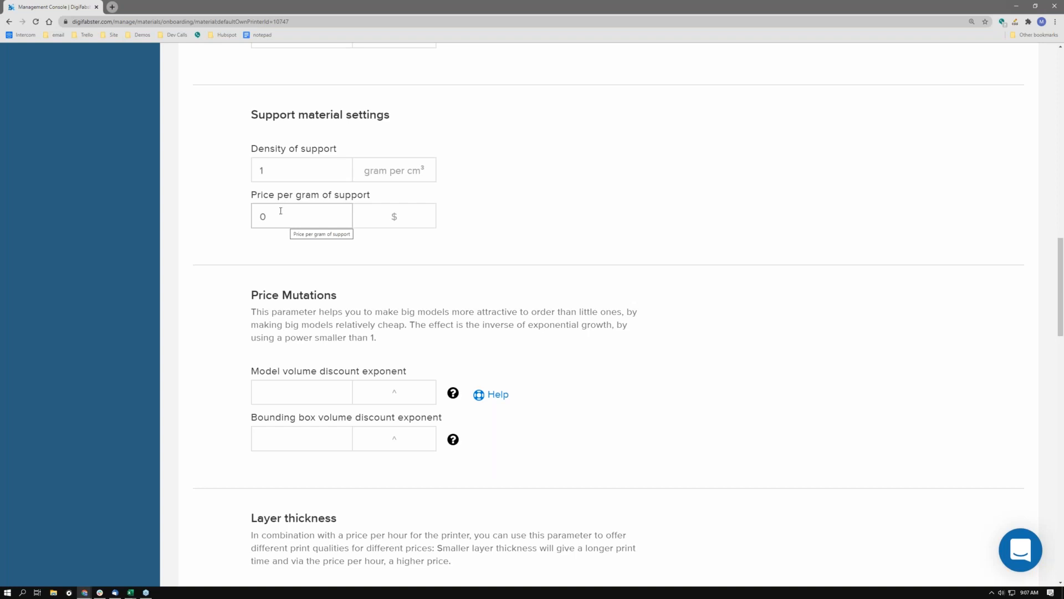
scroll(281, 210, "down", 5)
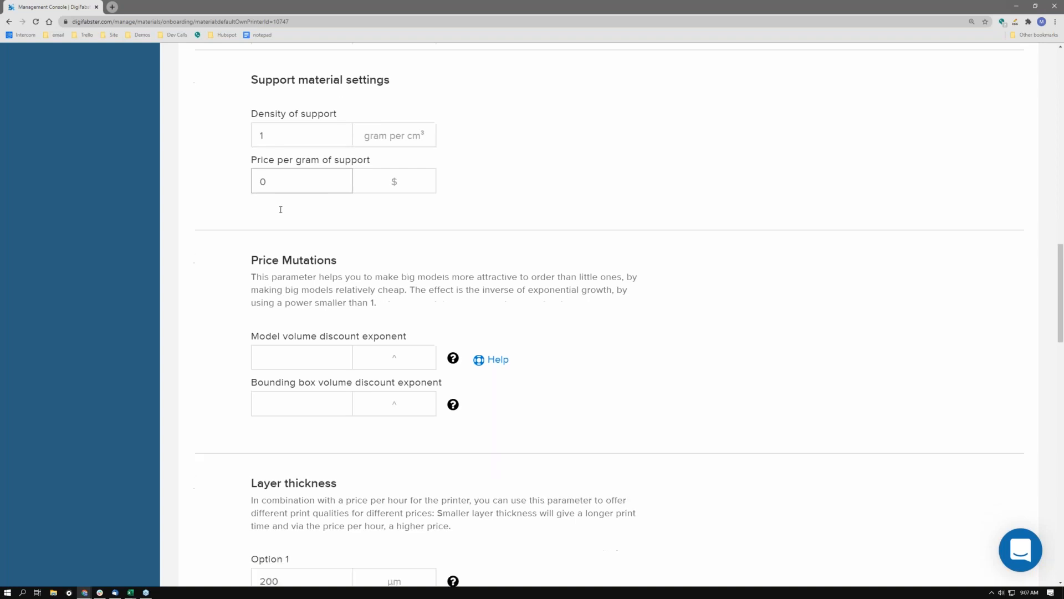
scroll(282, 200, "down", 4)
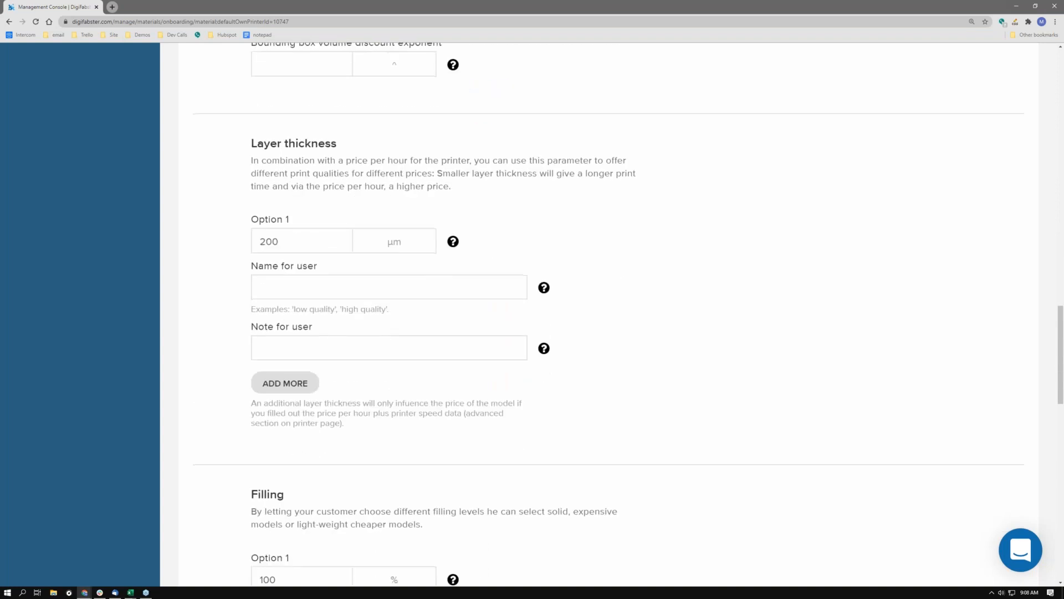
left_click(285, 302)
left_click(294, 332)
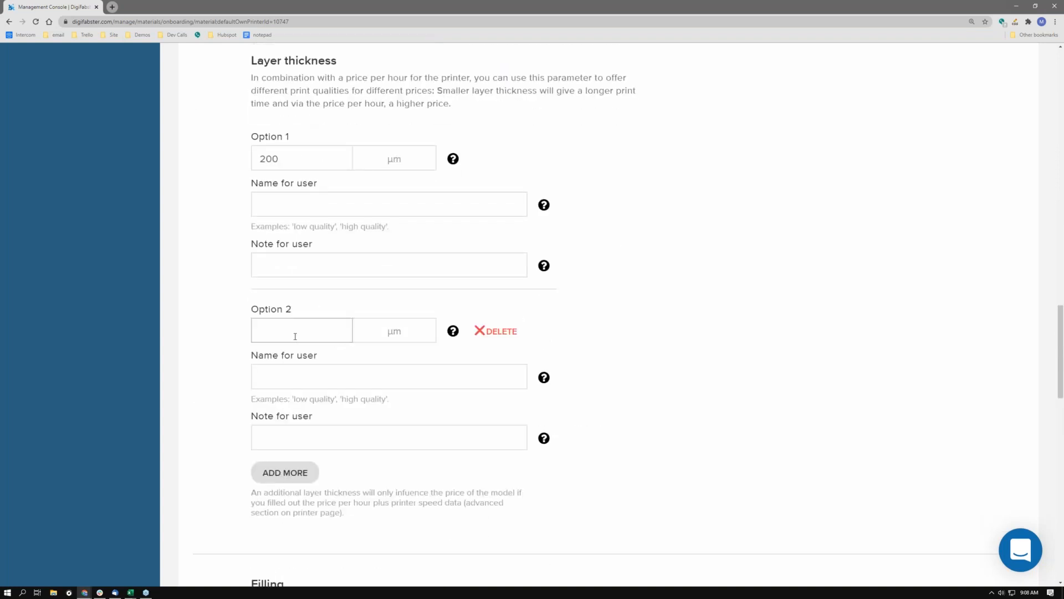
type("100")
Add a second filling option of 20 % to the material.
scroll(363, 397, "down", 5)
scroll(310, 443, "down", 1)
left_click(291, 474)
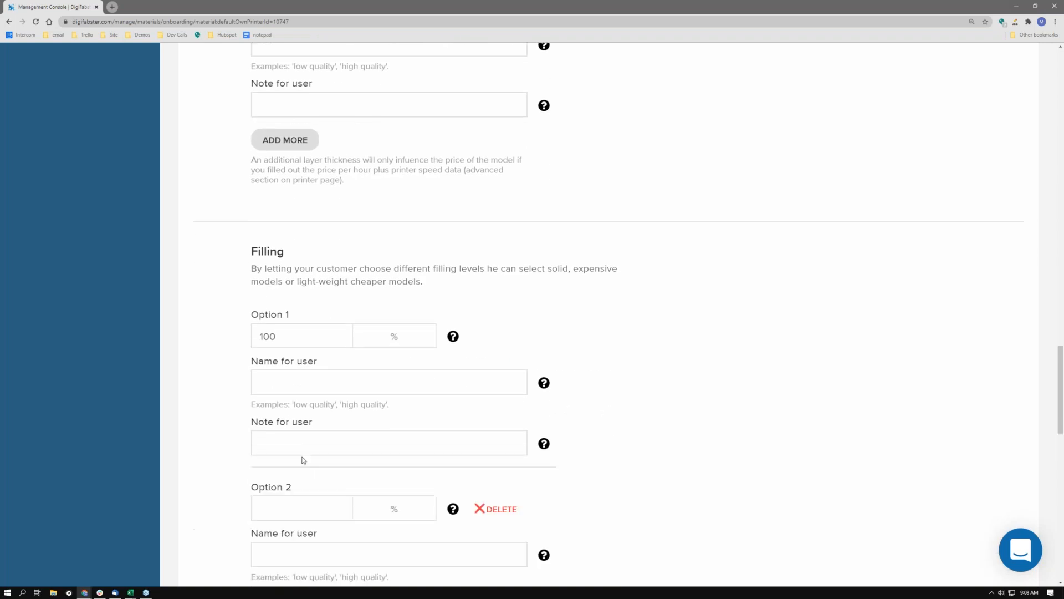
scroll(301, 410, "down", 2)
type("20")
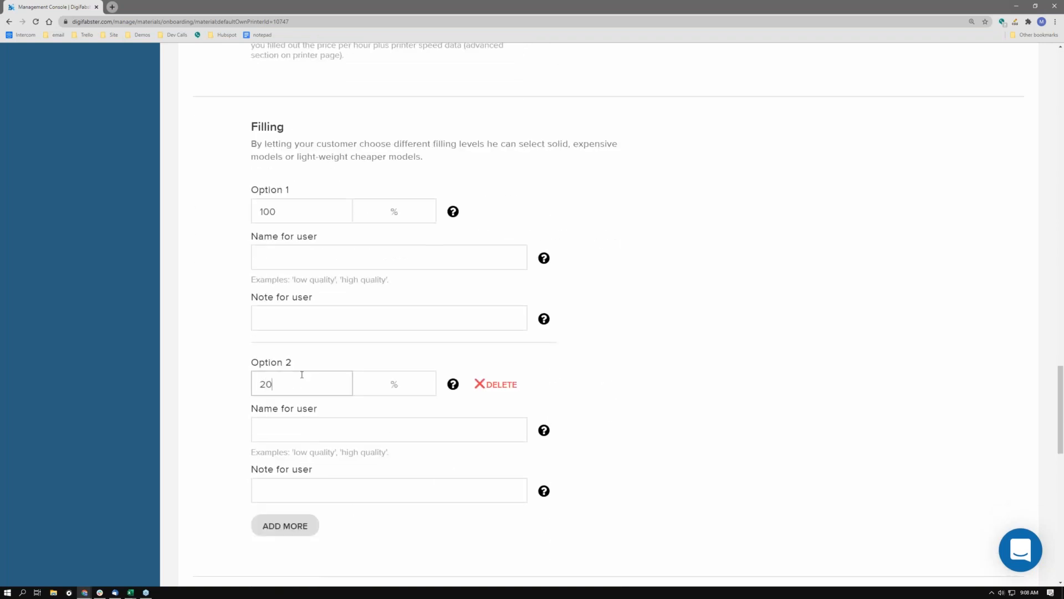
Enable Sanding post production at $.25 per cm² of model surface with a minimum price of 20.
scroll(318, 254, "down", 5)
scroll(320, 258, "down", 3)
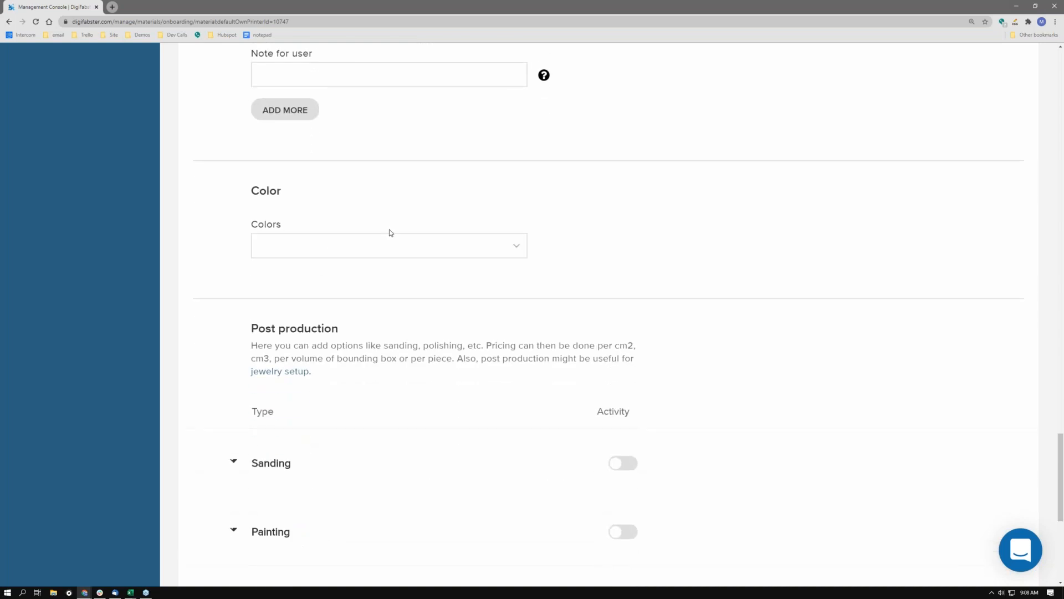
scroll(390, 232, "down", 1)
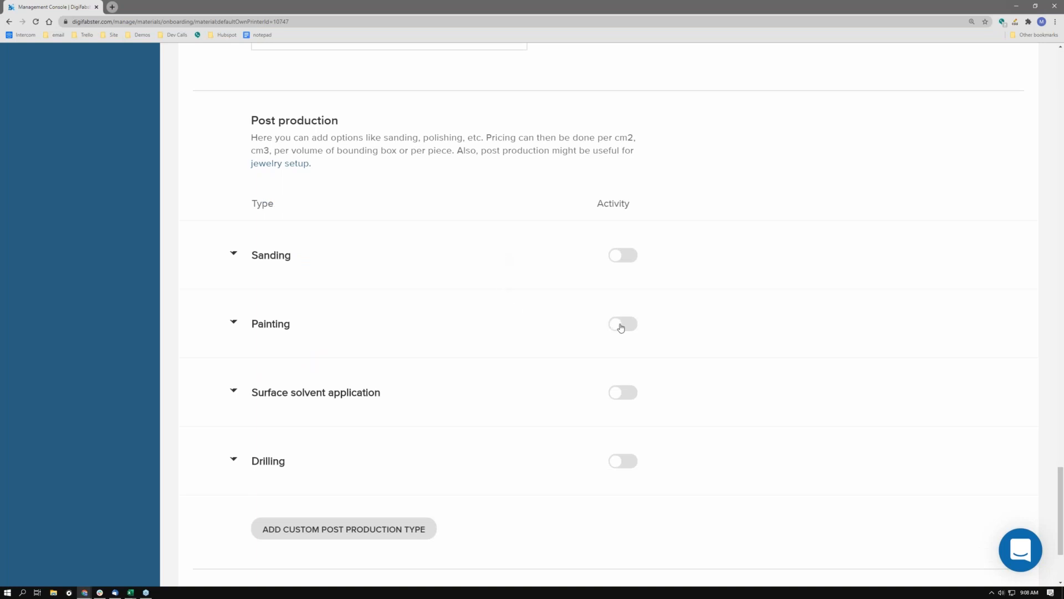
left_click(622, 255)
left_click(447, 356)
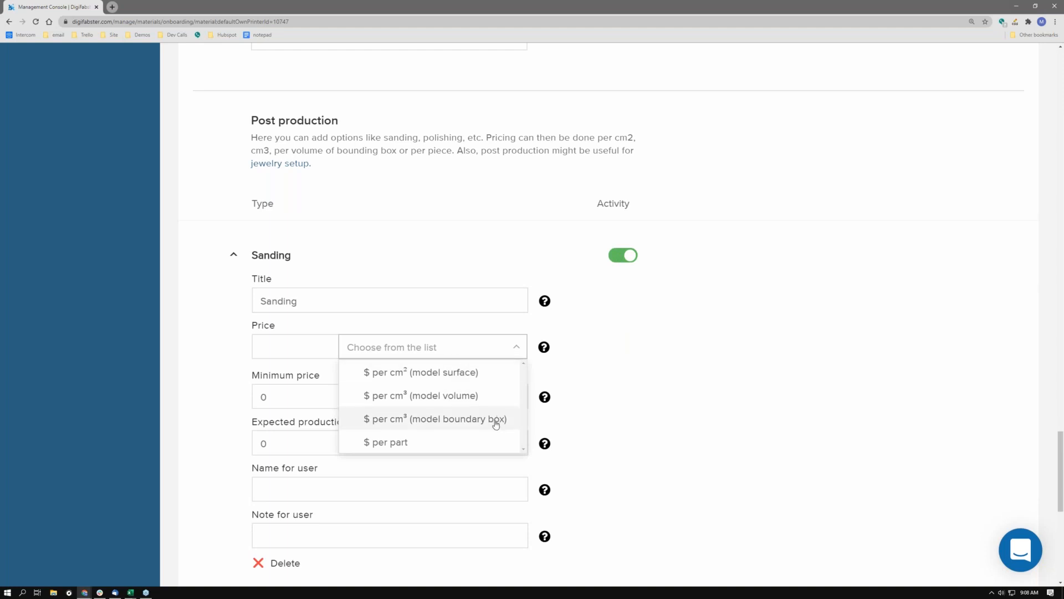
left_click(475, 372)
left_click(326, 345)
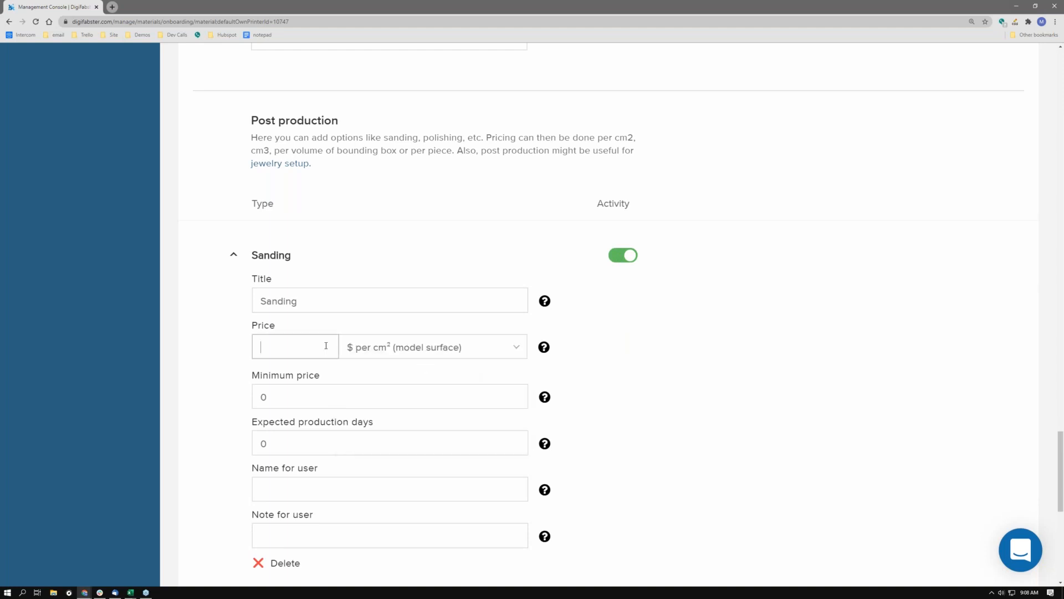
type(".25")
scroll(329, 348, "down", 1)
key("Tab")
key("Tab")
type("20")
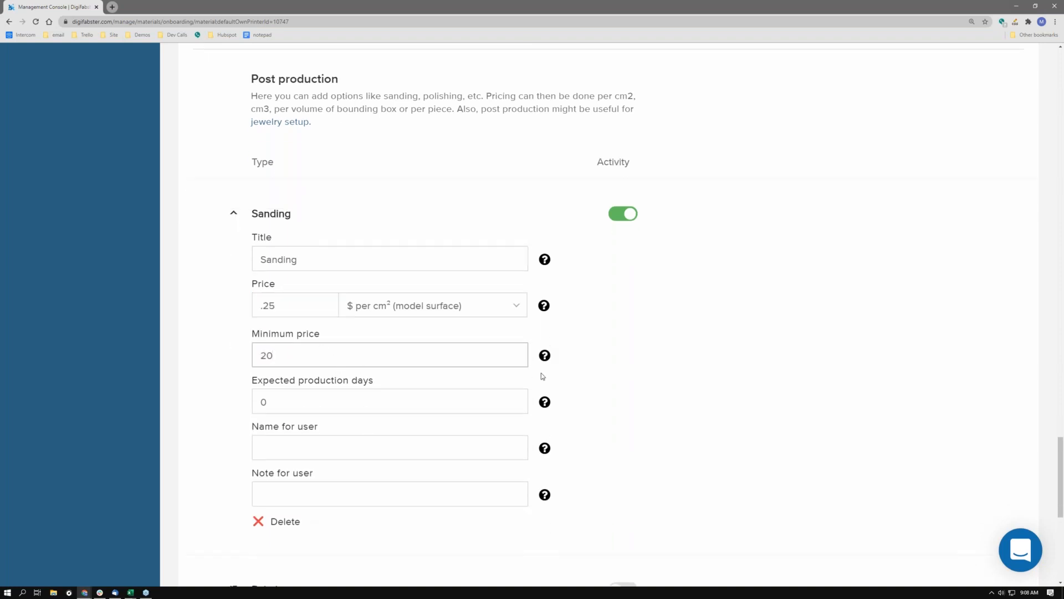
scroll(542, 377, "down", 7)
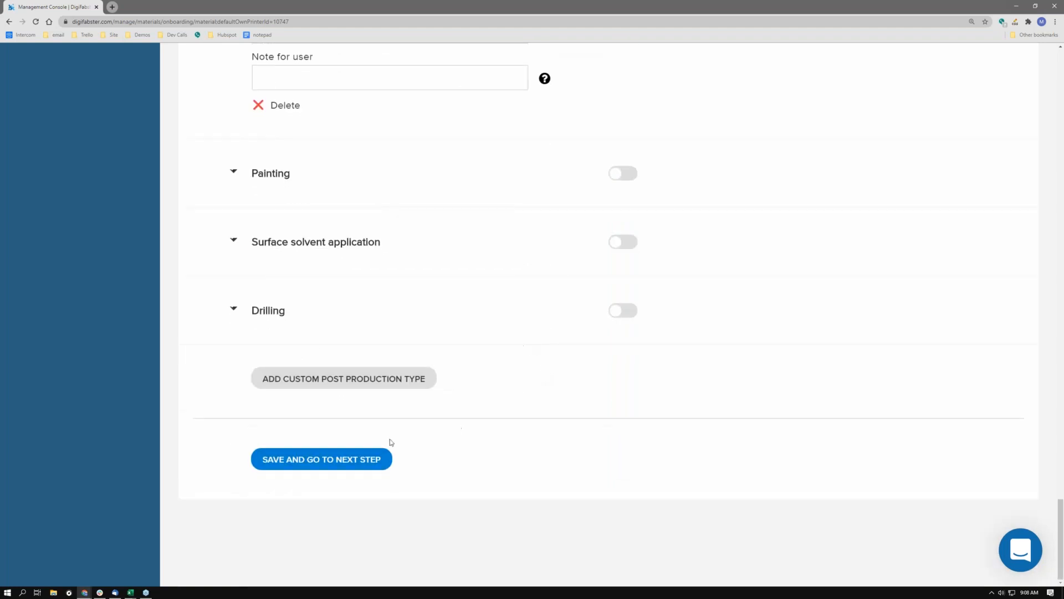
Save the material setup and preview its price on the #3DBenchy and Marvin key chain test models.
left_click(365, 461)
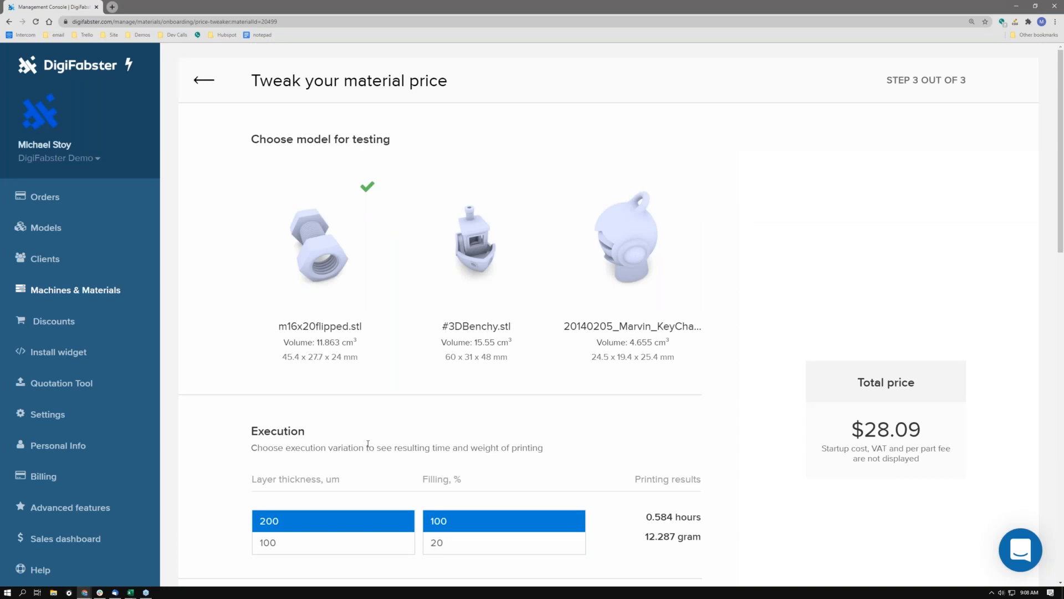
left_click(479, 264)
left_click(643, 252)
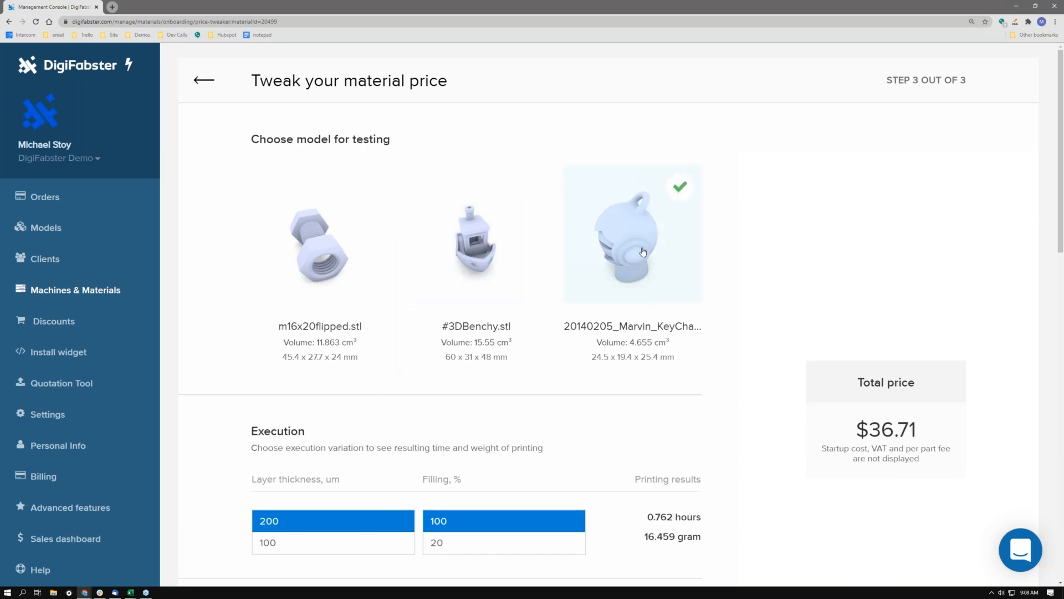
left_click(490, 254)
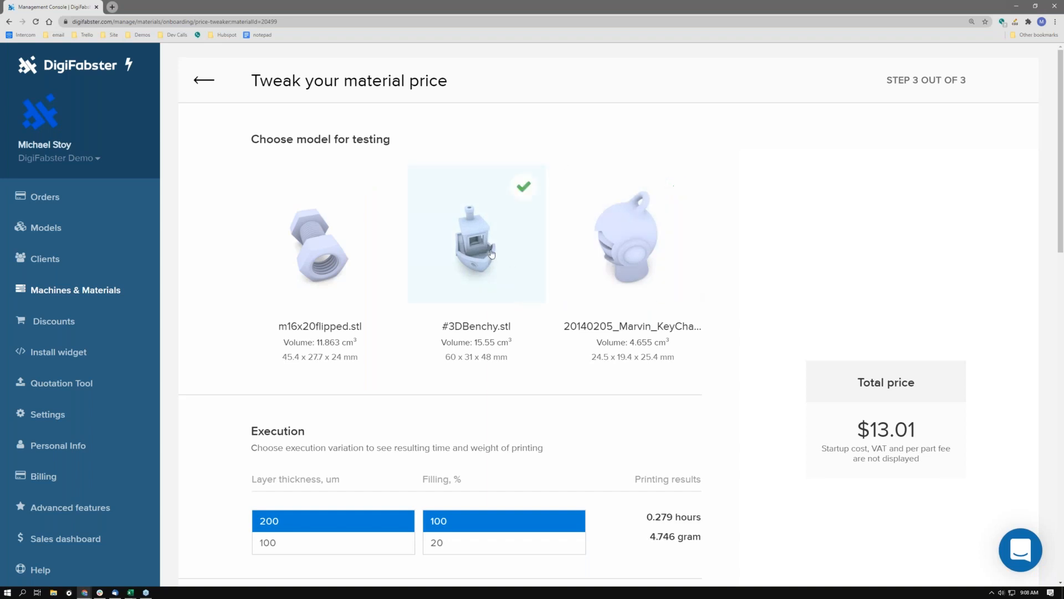
Set the printer's price per hour to $30 in the price parameters.
scroll(491, 254, "down", 6)
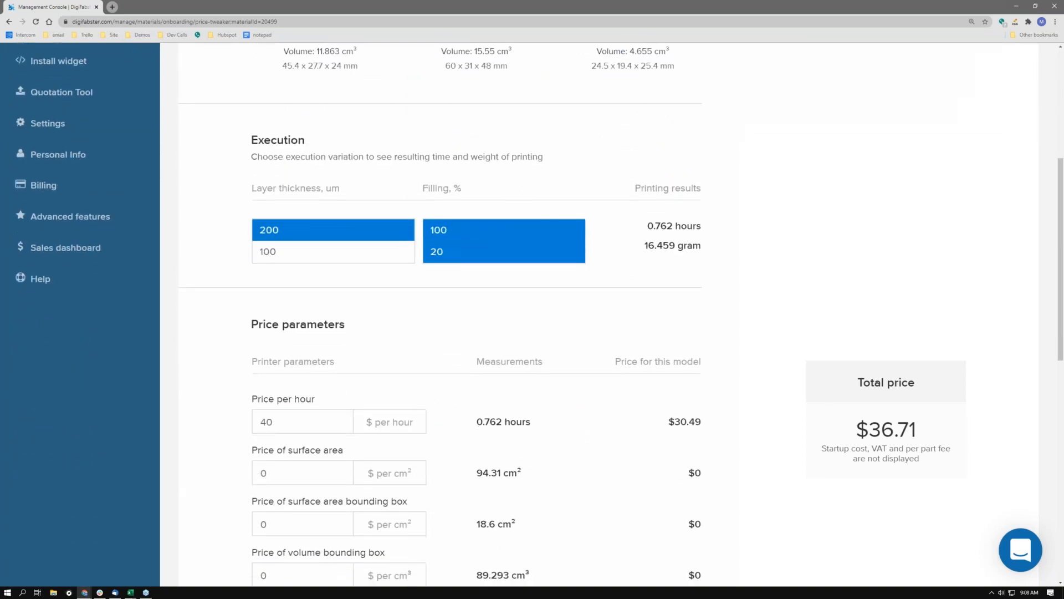
scroll(493, 260, "down", 3)
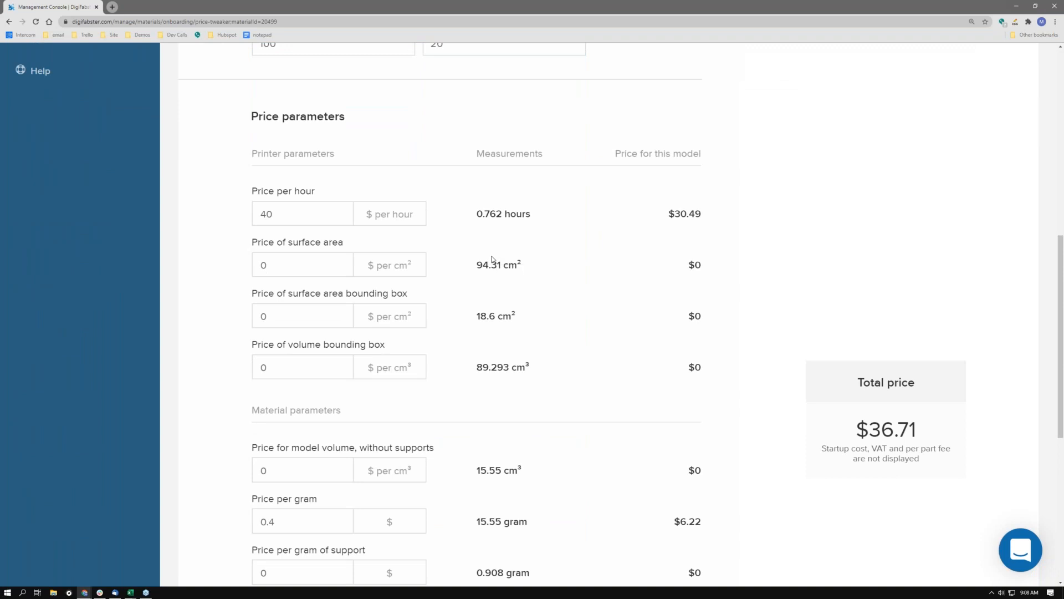
scroll(492, 259, "down", 3)
scroll(492, 259, "up", 2)
left_click(287, 131)
double_click(266, 131)
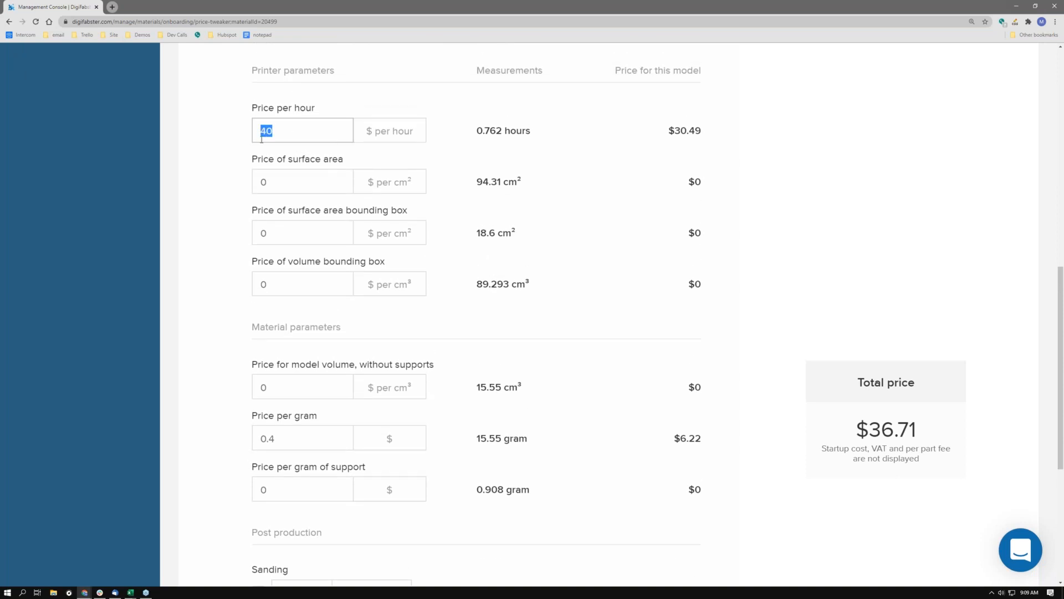
type("30")
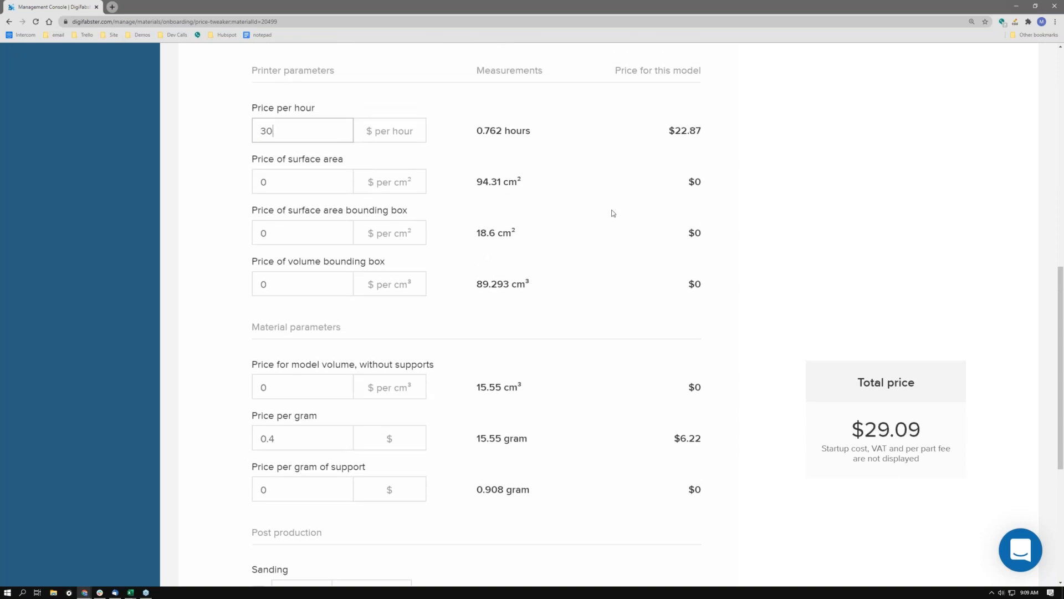
Recheck the total price using the Marvin key chain as the test model.
scroll(655, 344, "up", 7)
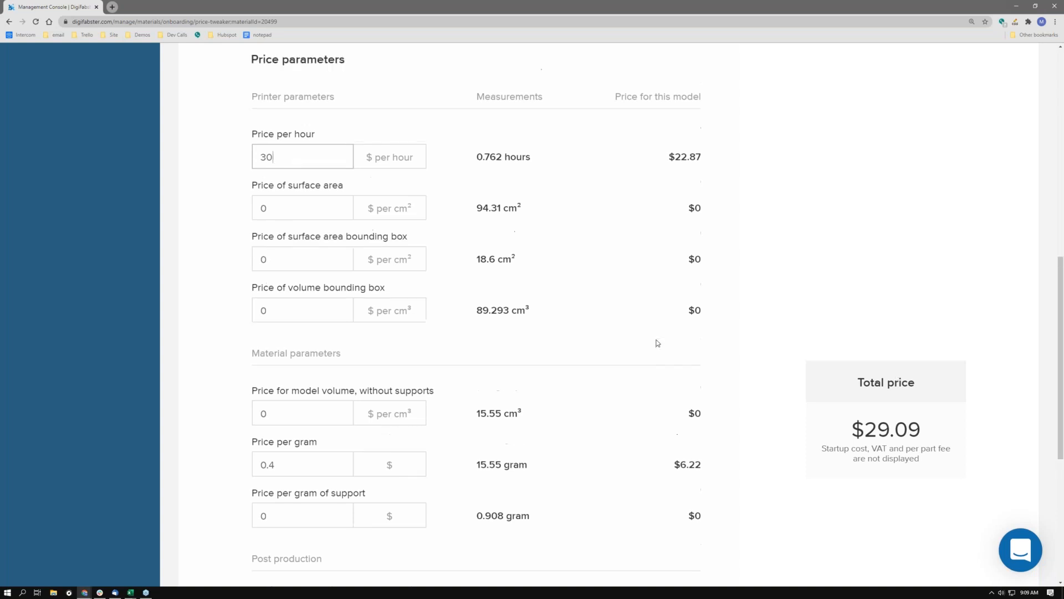
left_click(344, 91)
scroll(410, 161, "up", 2)
left_click(632, 141)
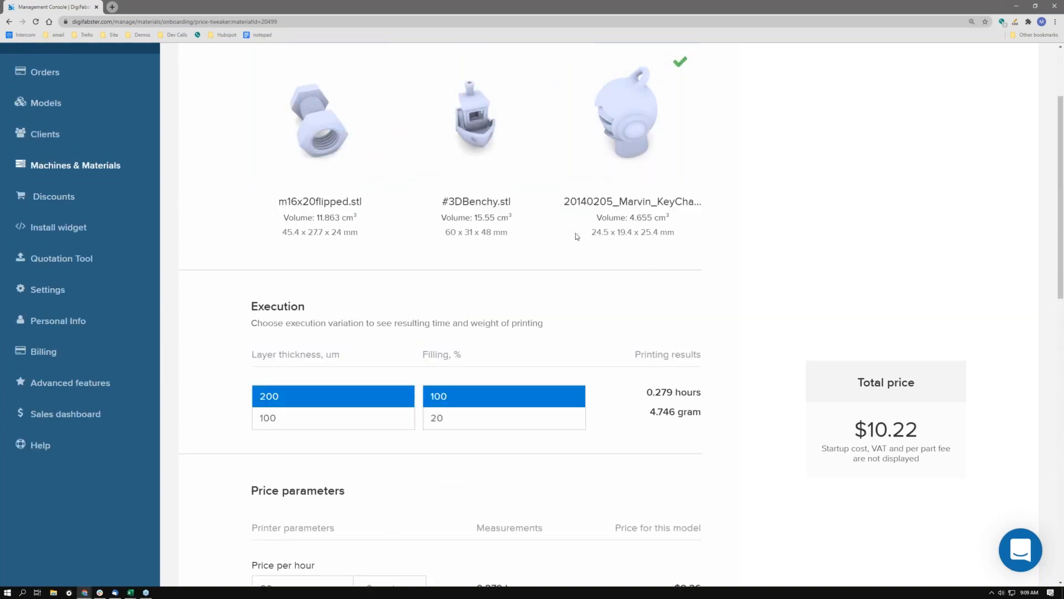
Finish the material setup and dismiss the congratulations message.
scroll(580, 233, "down", 10)
scroll(577, 249, "down", 4)
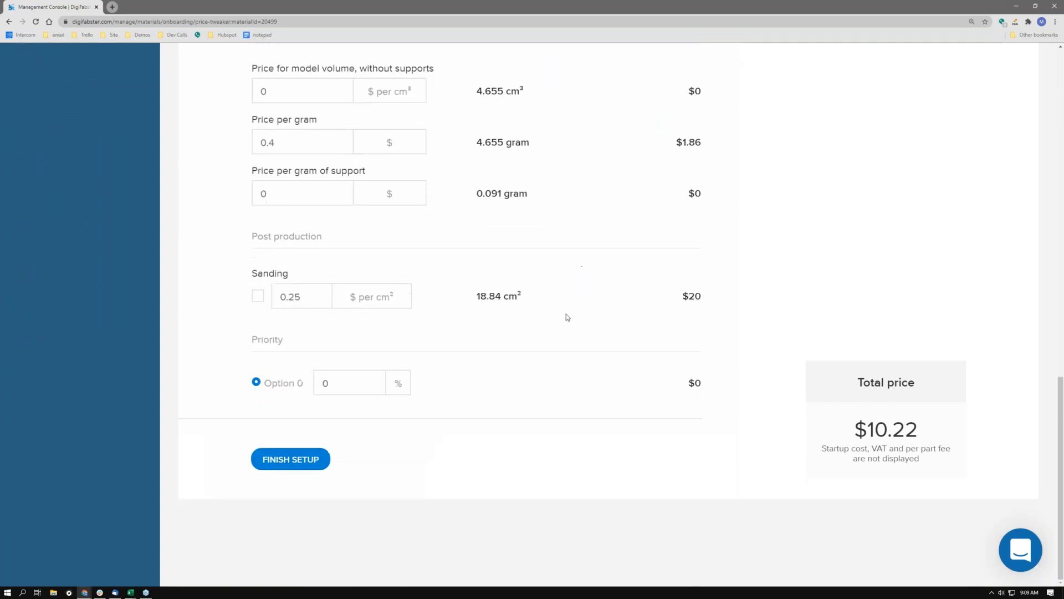
left_click(305, 464)
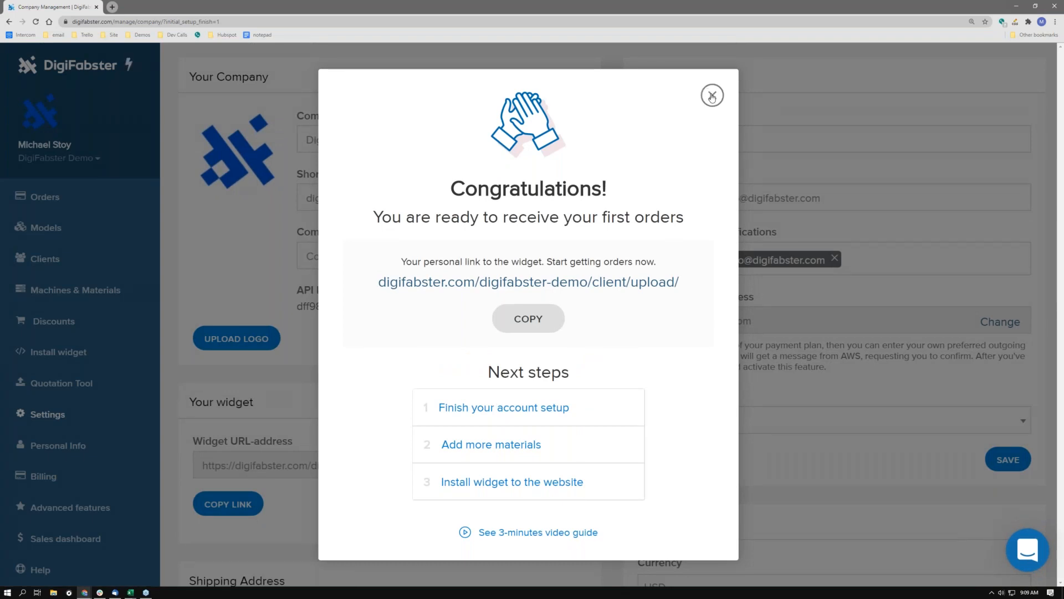
left_click(712, 97)
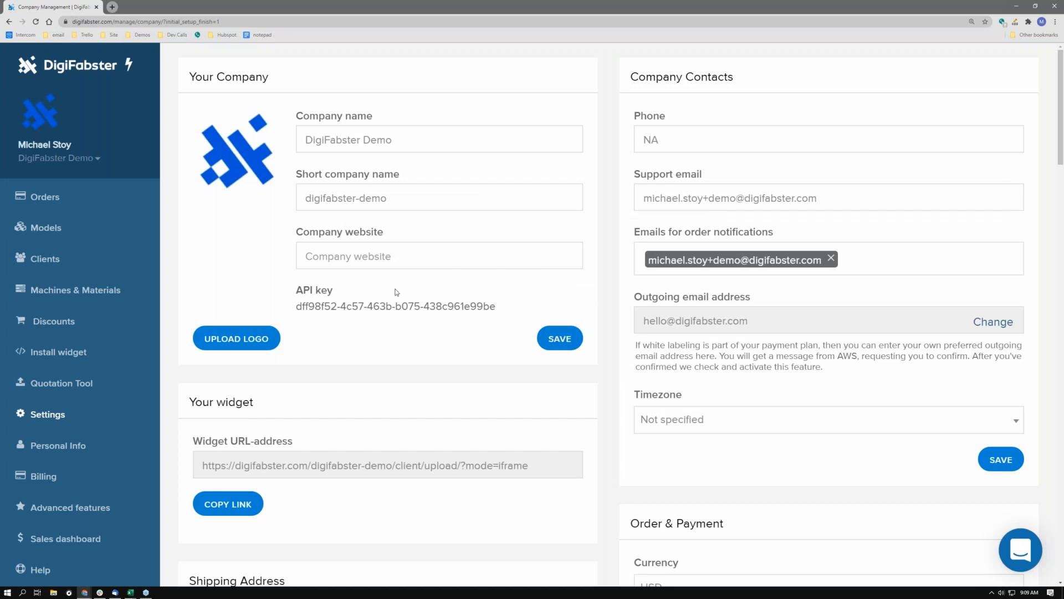
Go to the machines and materials list, look at the blank new-printer form and return to the list.
left_click(98, 295)
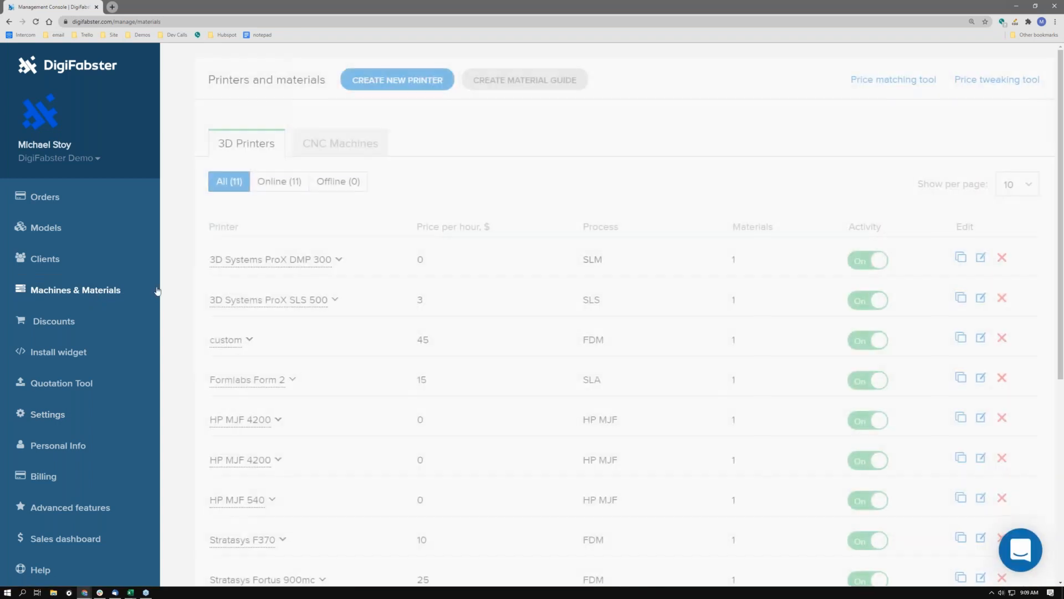
left_click(397, 83)
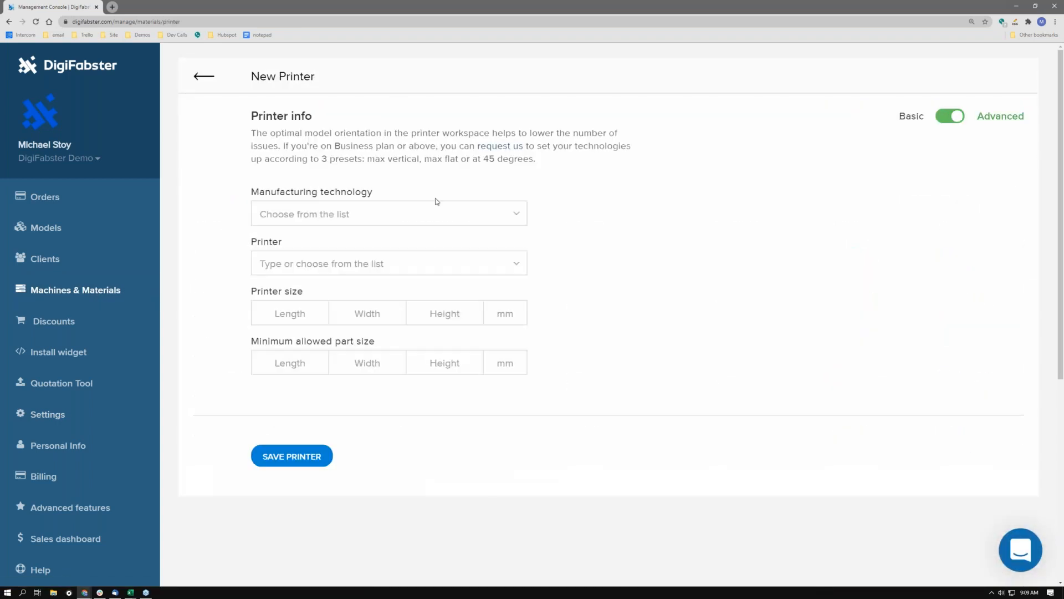
left_click(212, 85)
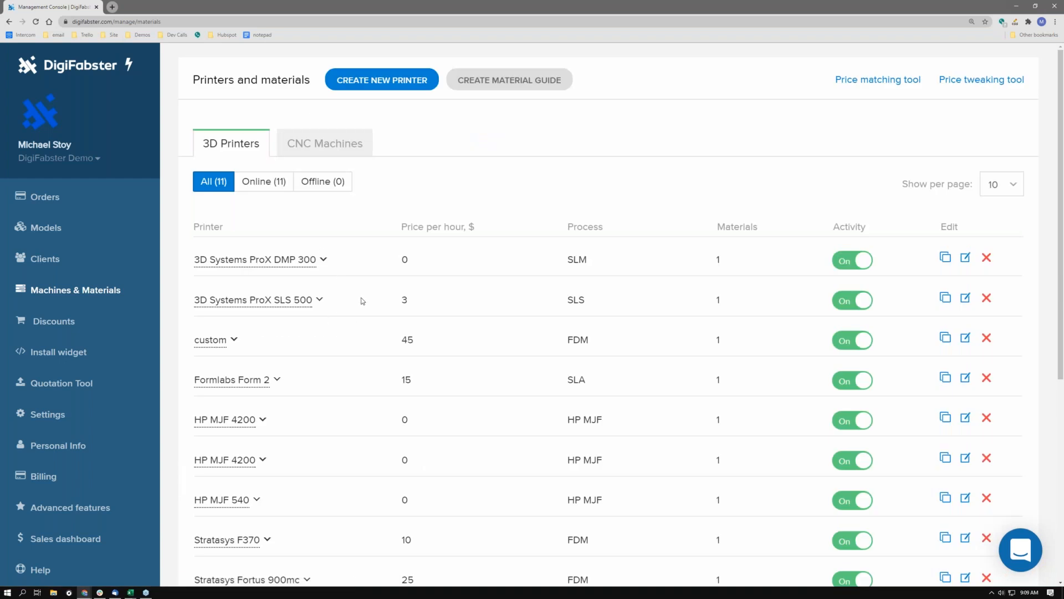
Open price tweaking for the Aluminum Alloy AlSi12 material of the 3D Systems ProX DMP 300 printer.
left_click(323, 258)
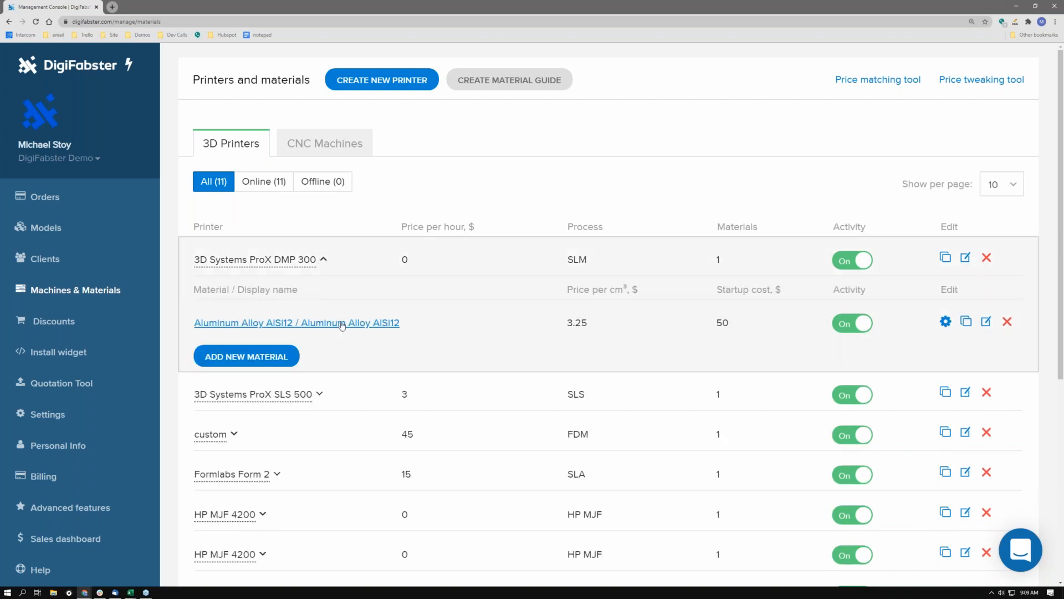
left_click(945, 321)
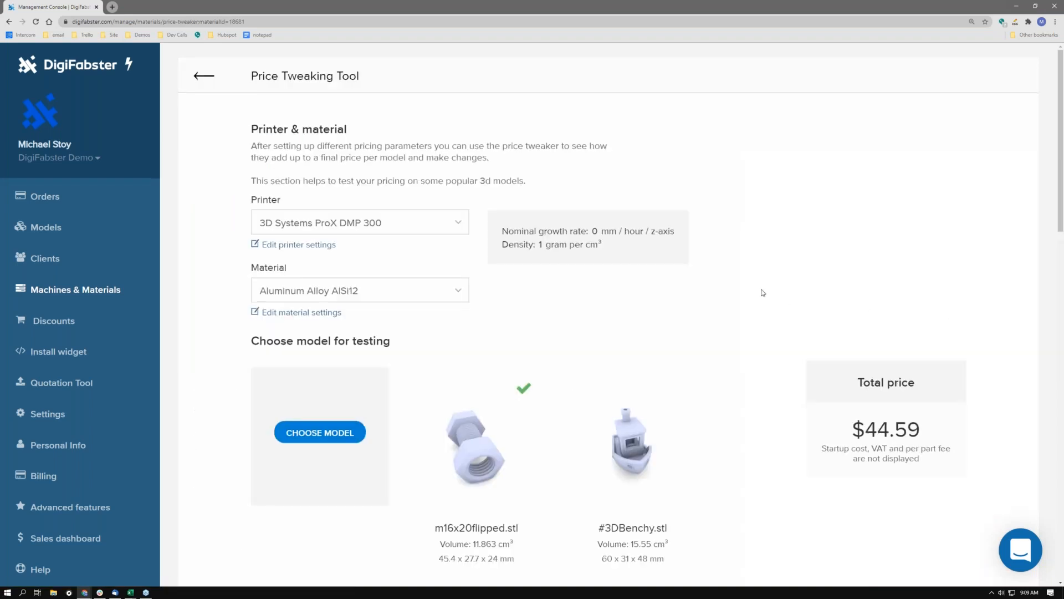
scroll(763, 287, "down", 5)
scroll(555, 232, "up", 1)
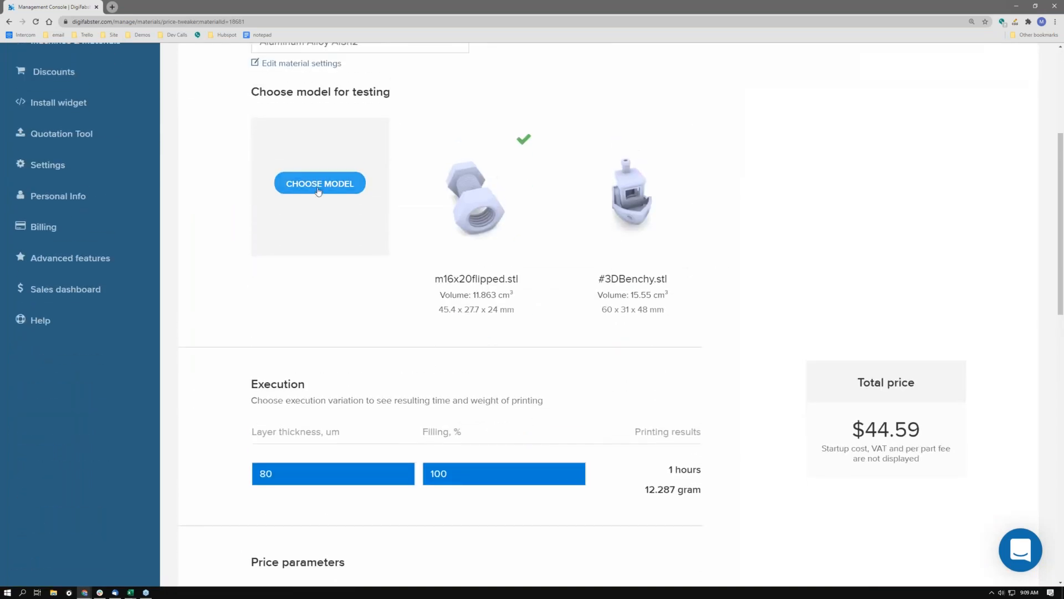
Choose the uploaded model tmp4mxxabmg_repaired.stl as the test model for pricing.
left_click(319, 189)
scroll(416, 264, "down", 8)
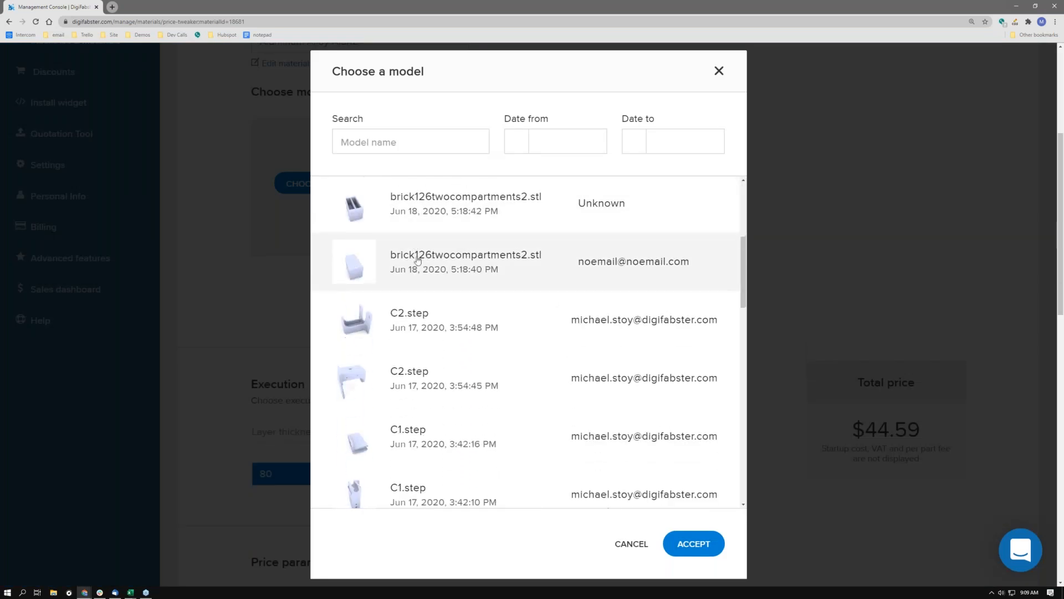
left_click(506, 398)
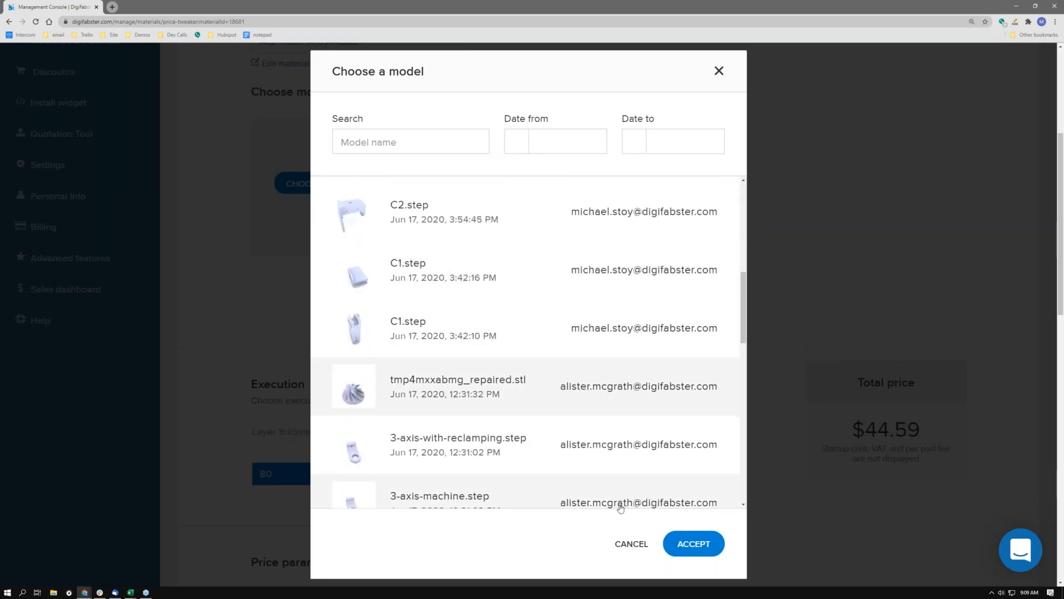
left_click(690, 540)
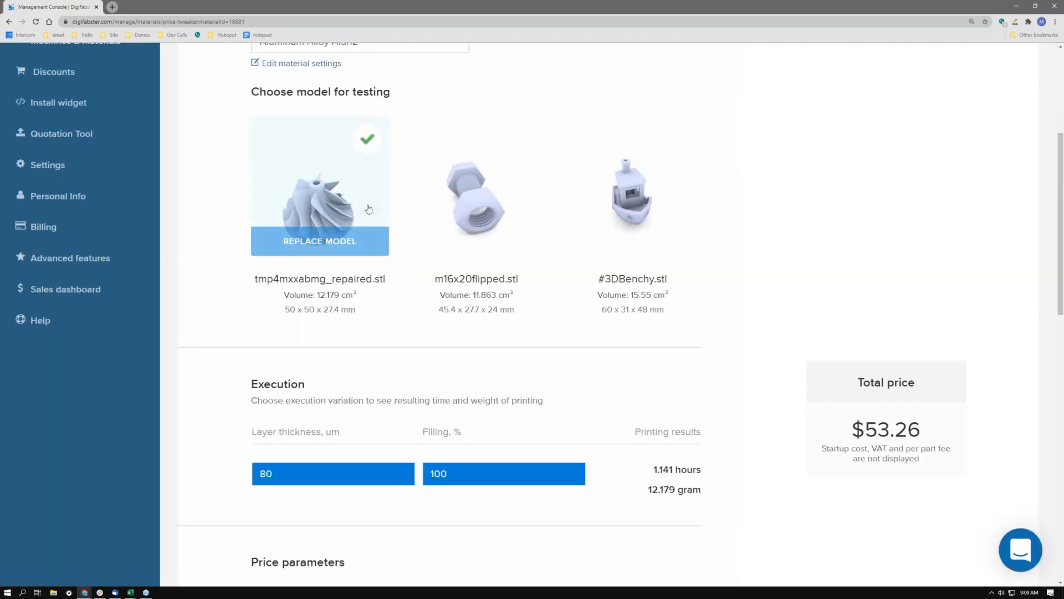
Set the price for model volume without supports to $3.0 per cm³ and accept the price settings.
scroll(368, 209, "down", 7)
scroll(370, 208, "down", 5)
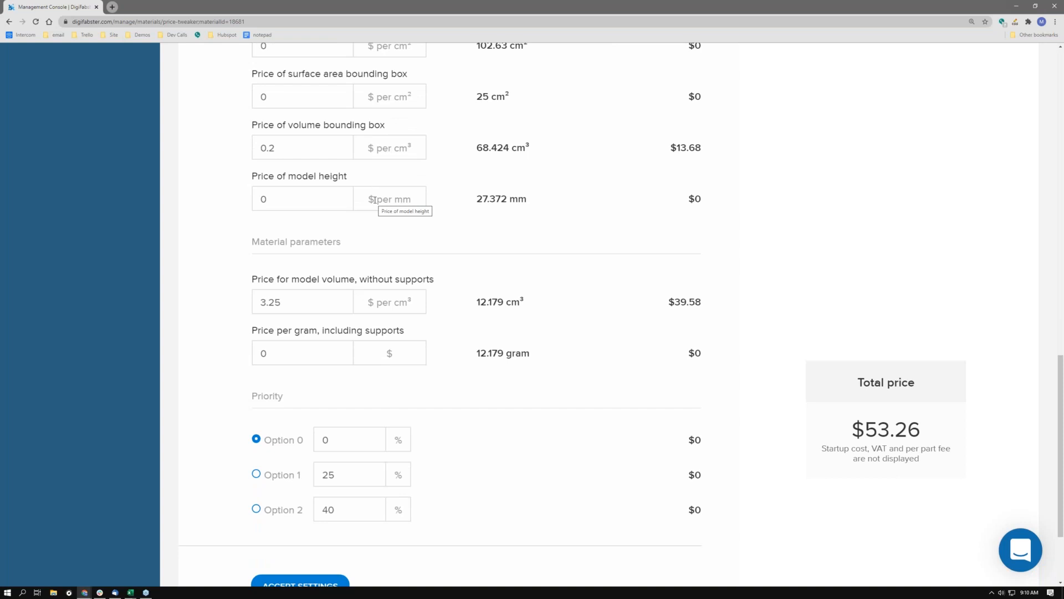
scroll(438, 343, "up", 2)
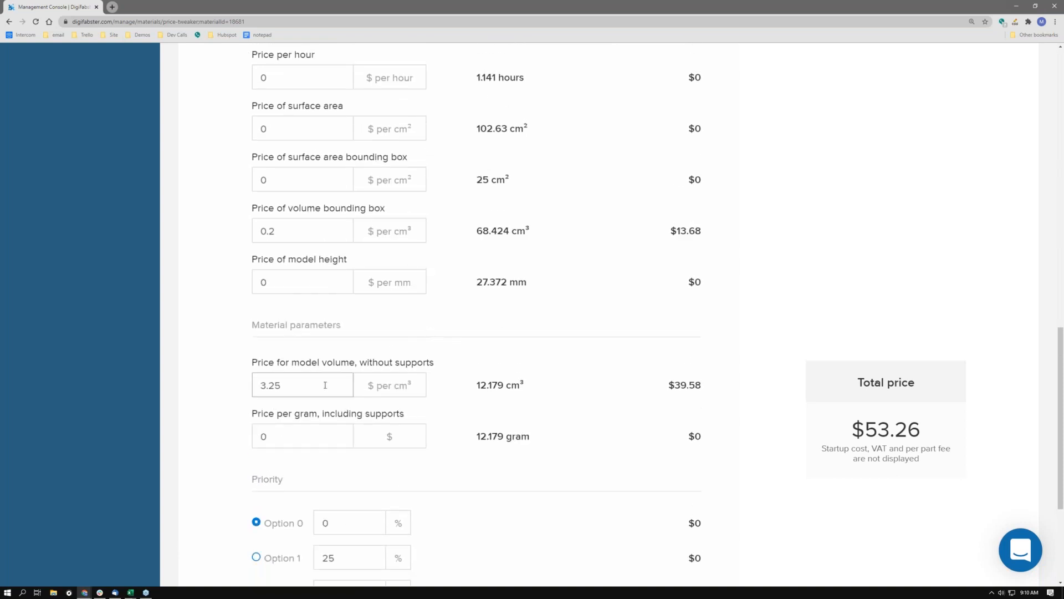
key("shift+Left")
key("shift+Left")
type("0")
scroll(765, 404, "up", 2)
scroll(765, 404, "down", 5)
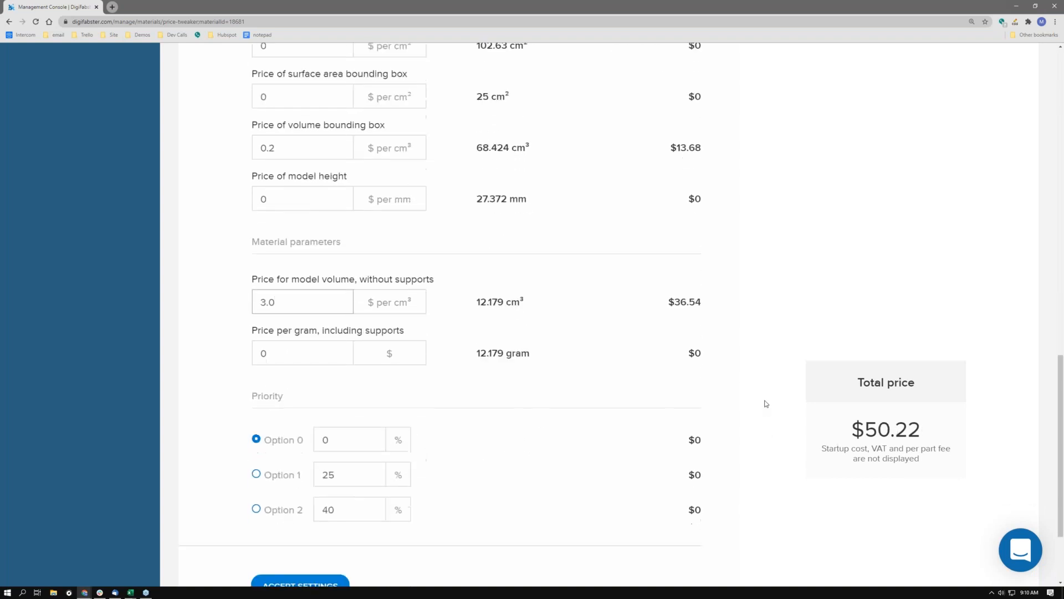
scroll(765, 404, "down", 1)
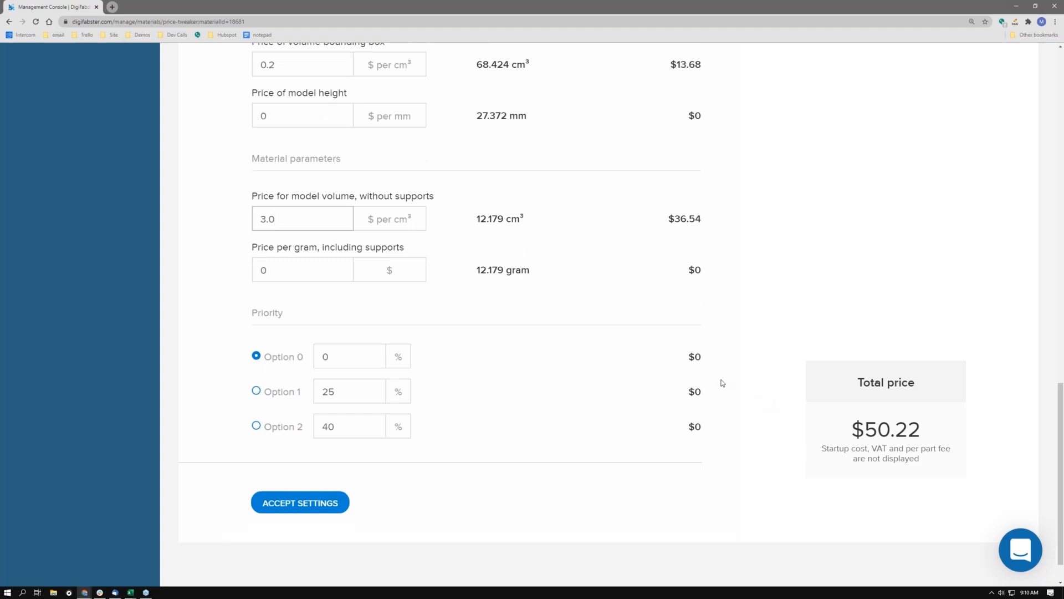
scroll(715, 365, "down", 1)
left_click(320, 462)
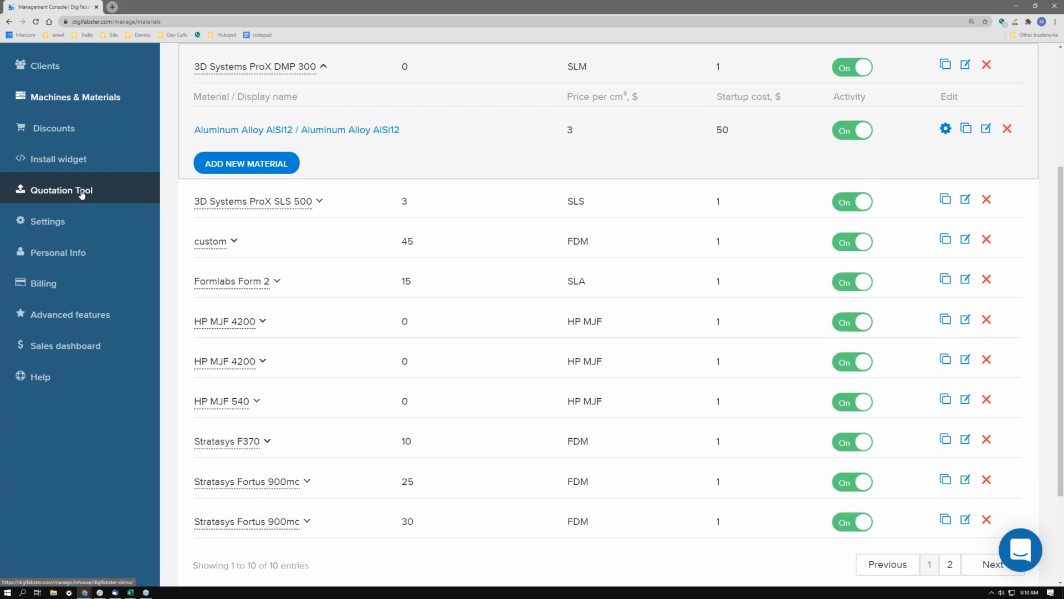
Start a quote in the Quotation Tool for an existing client, selecting the first client listed with a full name.
scroll(102, 314, "up", 3)
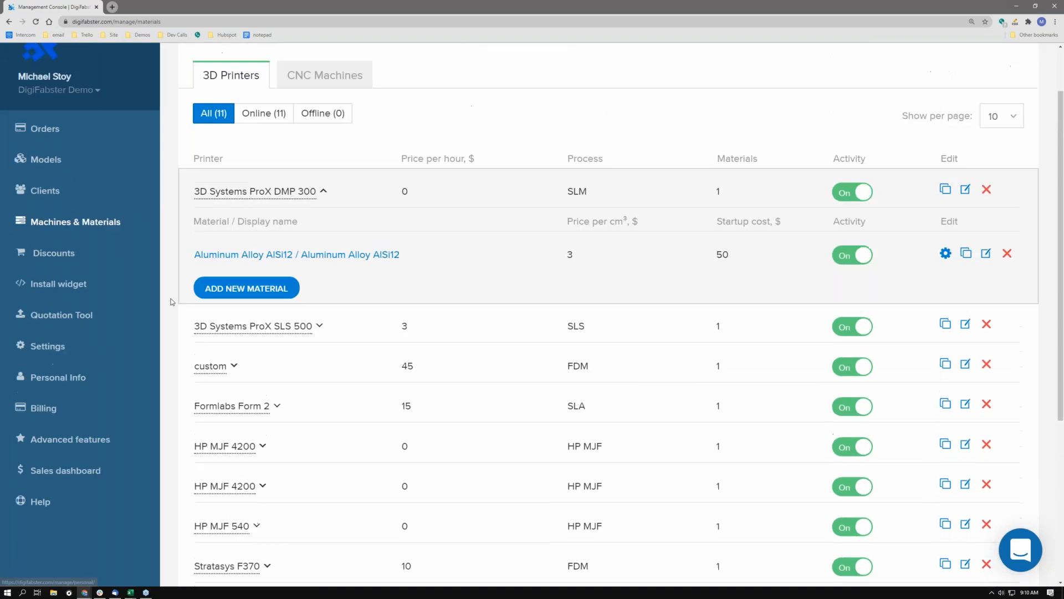
left_click(105, 314)
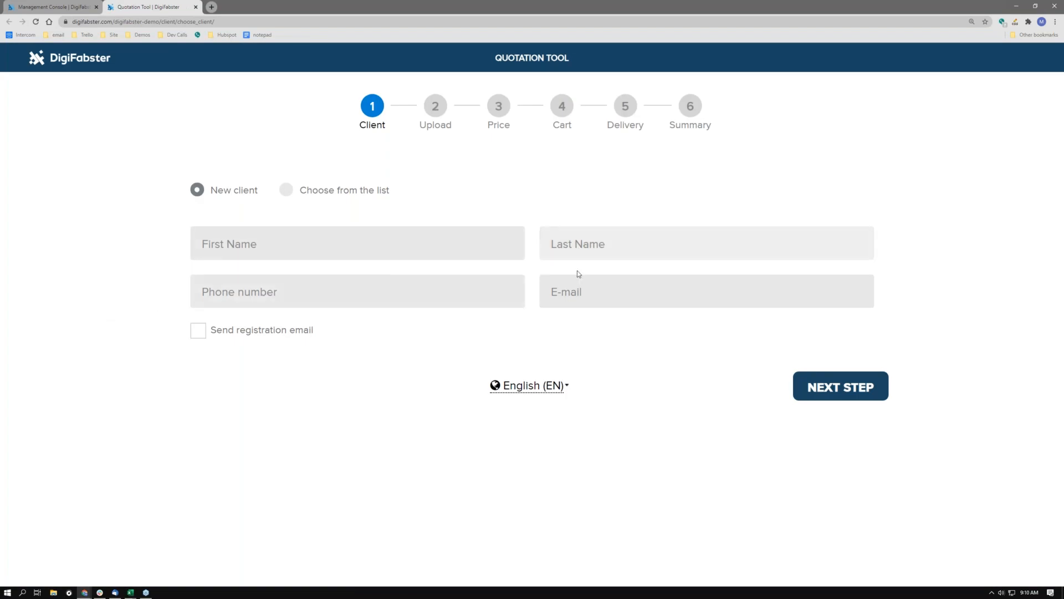
left_click(373, 194)
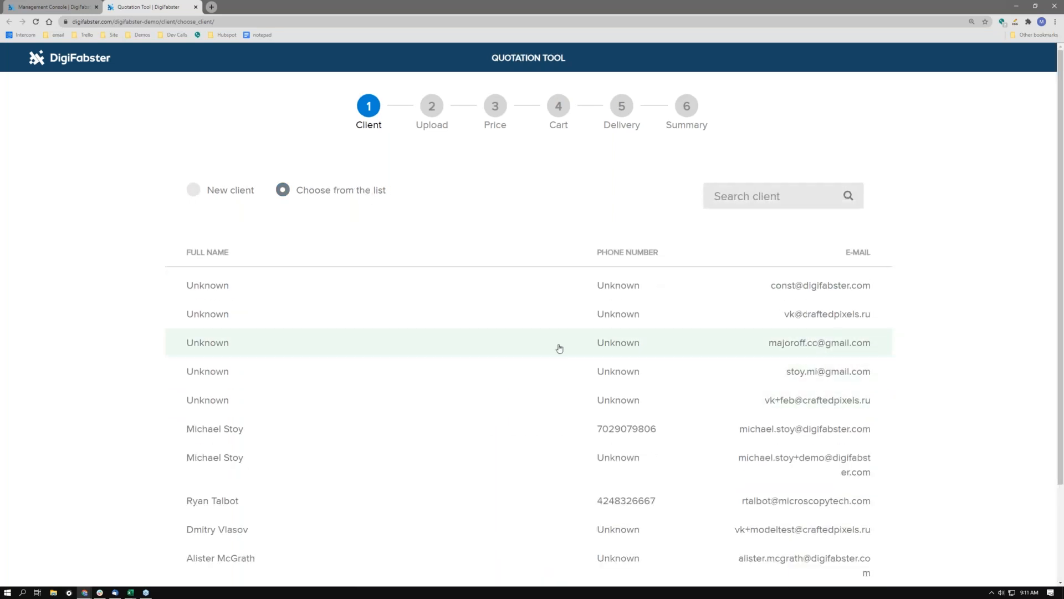
scroll(558, 349, "down", 1)
left_click(603, 377)
scroll(603, 377, "down", 2)
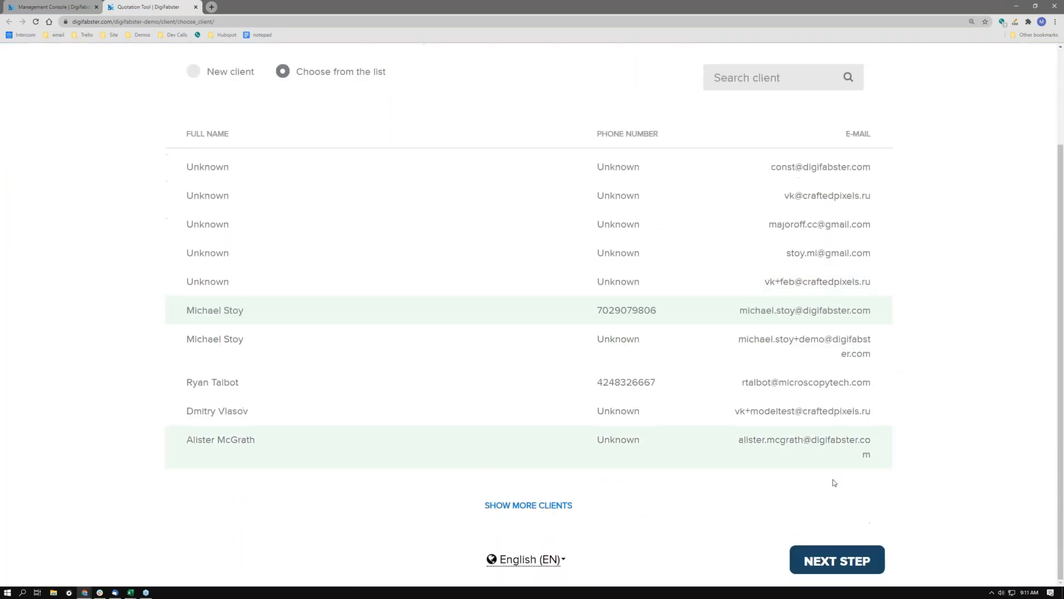
left_click(858, 568)
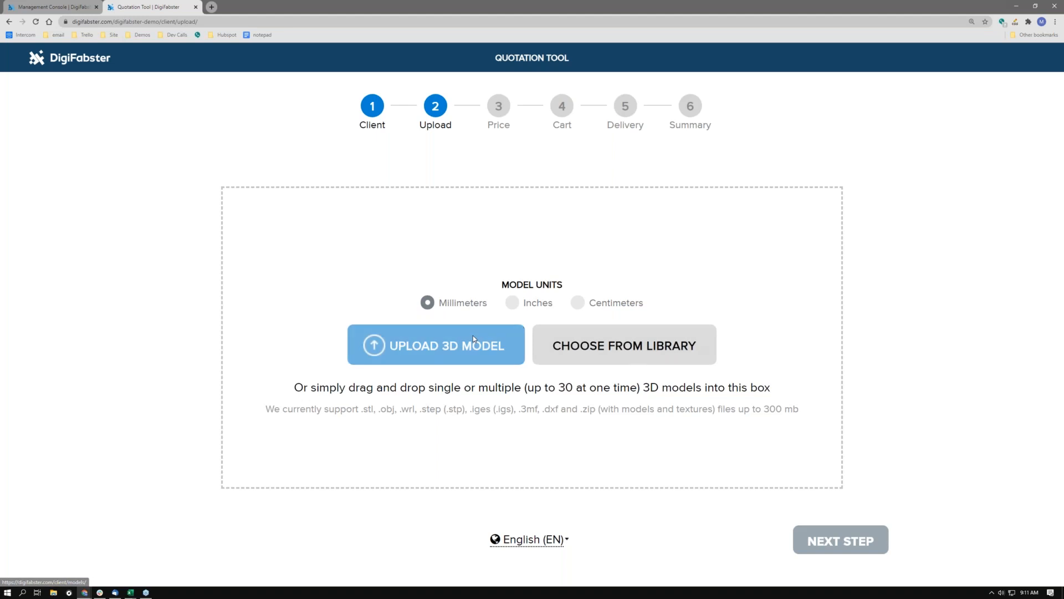
Add the topmost 3 axis with reclamping.step, uploaded May 5, 2020, 4:20 p.m., from the model library to the quote.
left_click(614, 353)
scroll(587, 341, "down", 4)
left_click(191, 336)
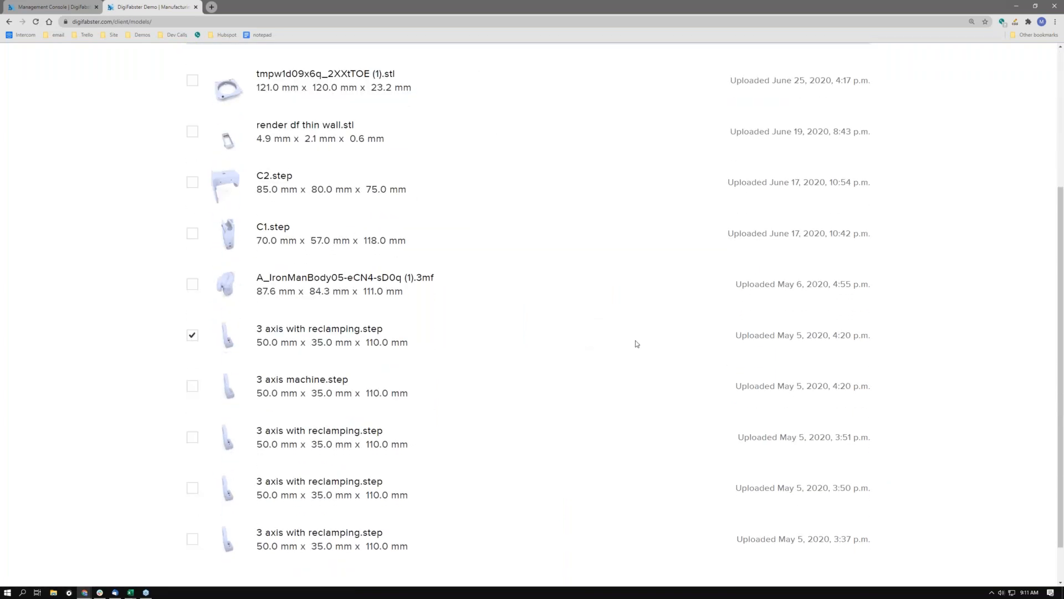
scroll(637, 346, "up", 4)
left_click(840, 189)
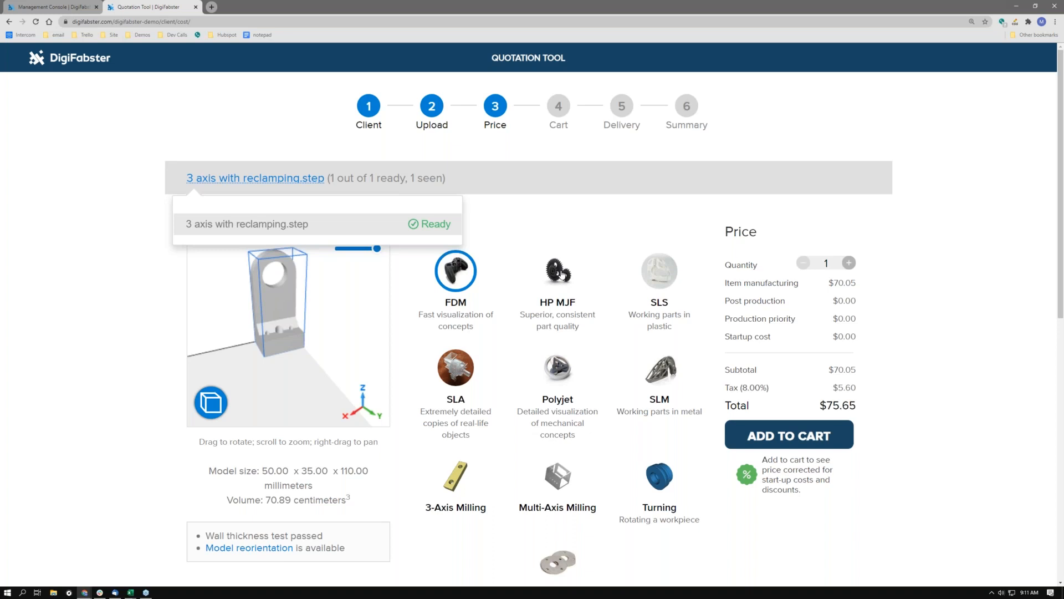
Compare the part's price in HP MJF, SLA and SLS, finishing with FDM as the selected technology.
left_click(562, 273)
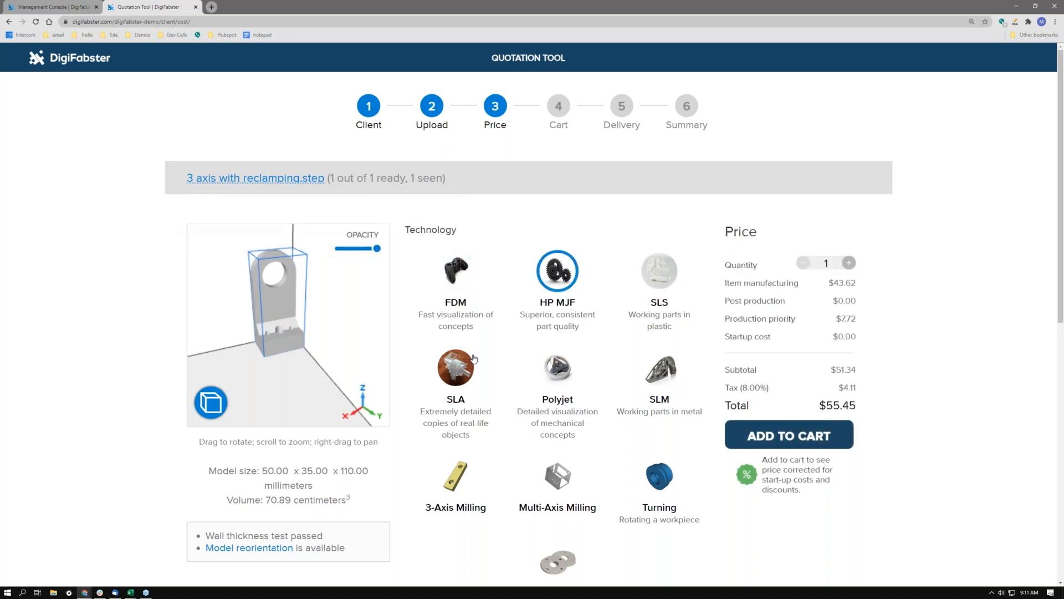
left_click(457, 369)
scroll(521, 358, "down", 1)
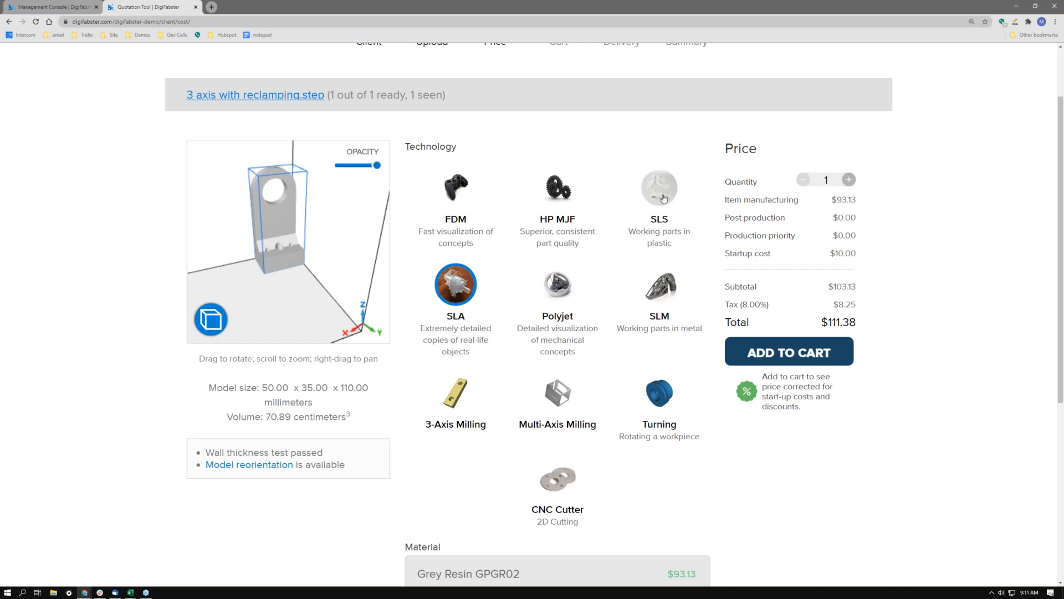
left_click(662, 196)
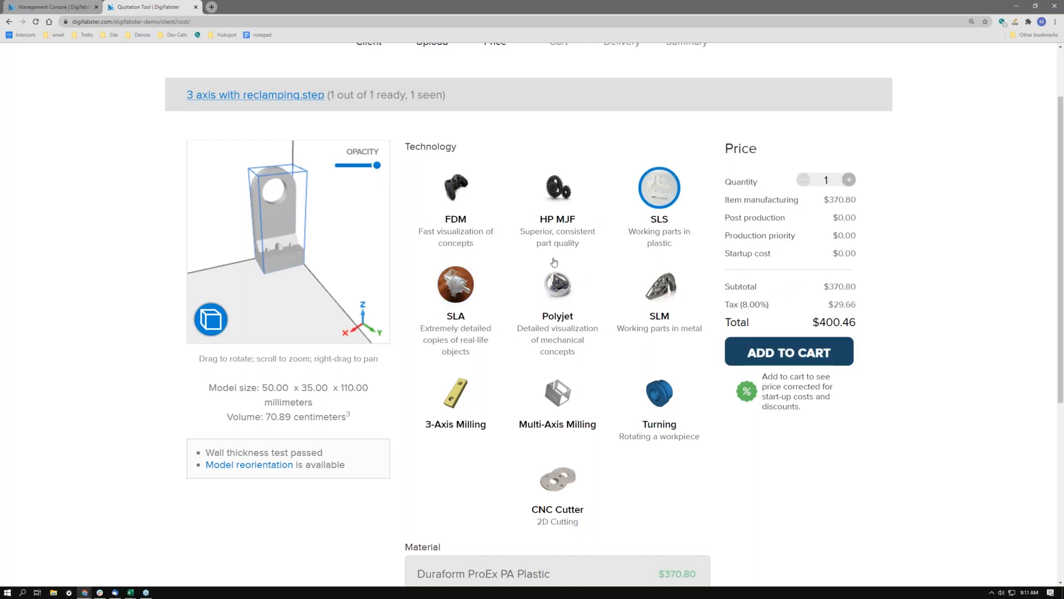
left_click(454, 192)
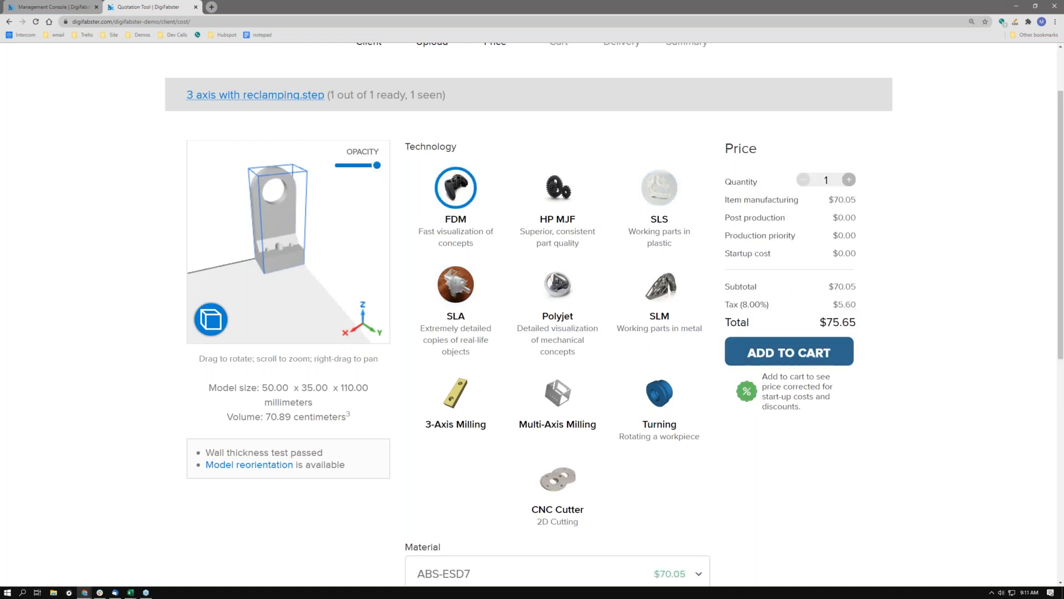
Try plastic as the FDM material and check its price, and choose ULTEM 9085 instead.
scroll(612, 321, "down", 5)
left_click(526, 324)
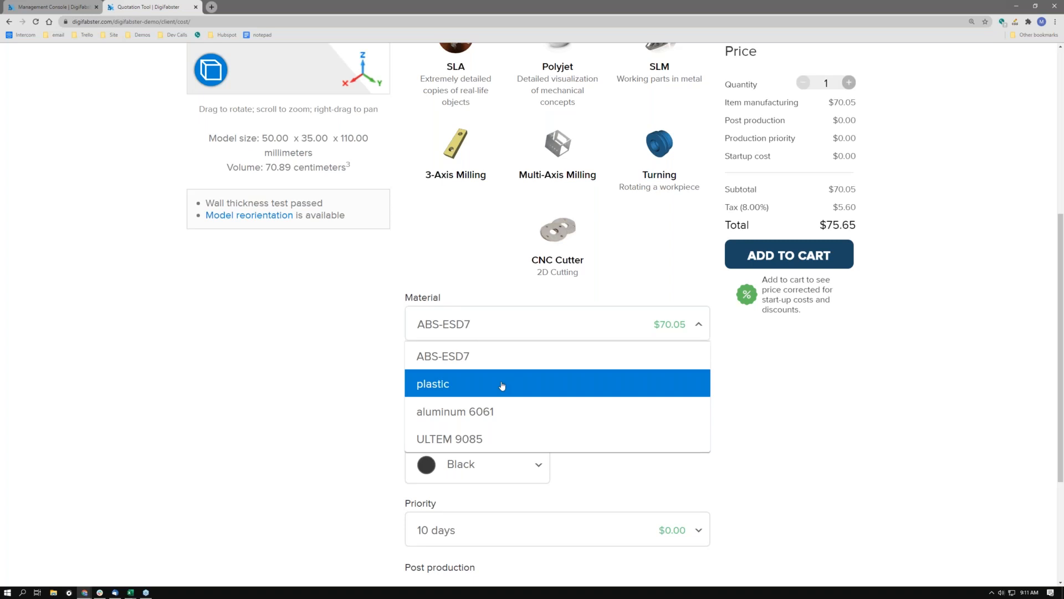
left_click(502, 383)
left_click(499, 327)
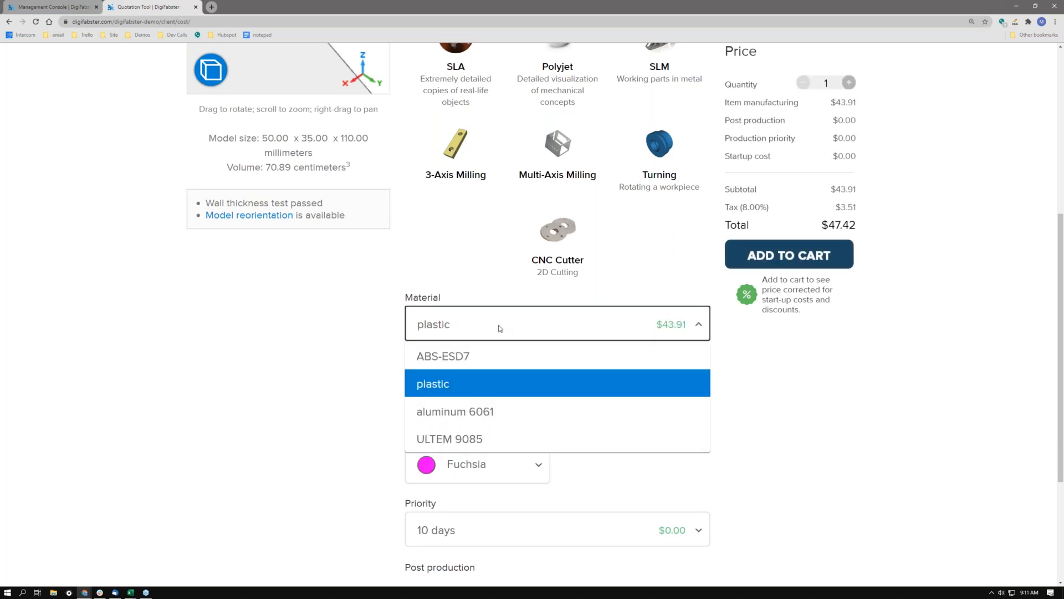
left_click(487, 436)
Set the layer thickness to 100 mu and the filling to 20 percent for the part.
left_click(487, 412)
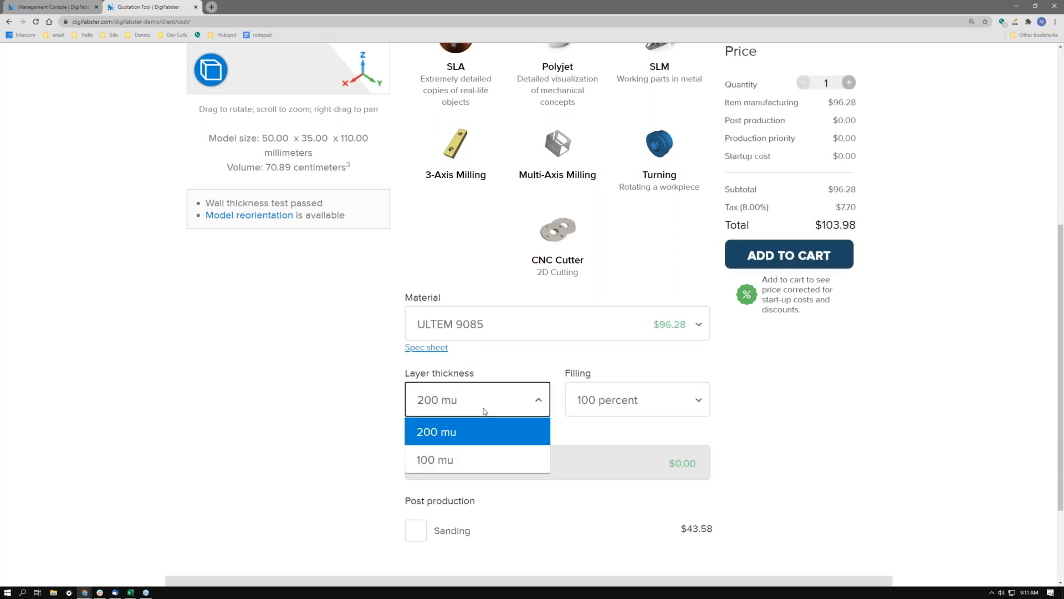
left_click(475, 459)
left_click(629, 398)
left_click(609, 457)
Include Sanding as post production and add the configured part to the cart.
scroll(599, 449, "down", 3)
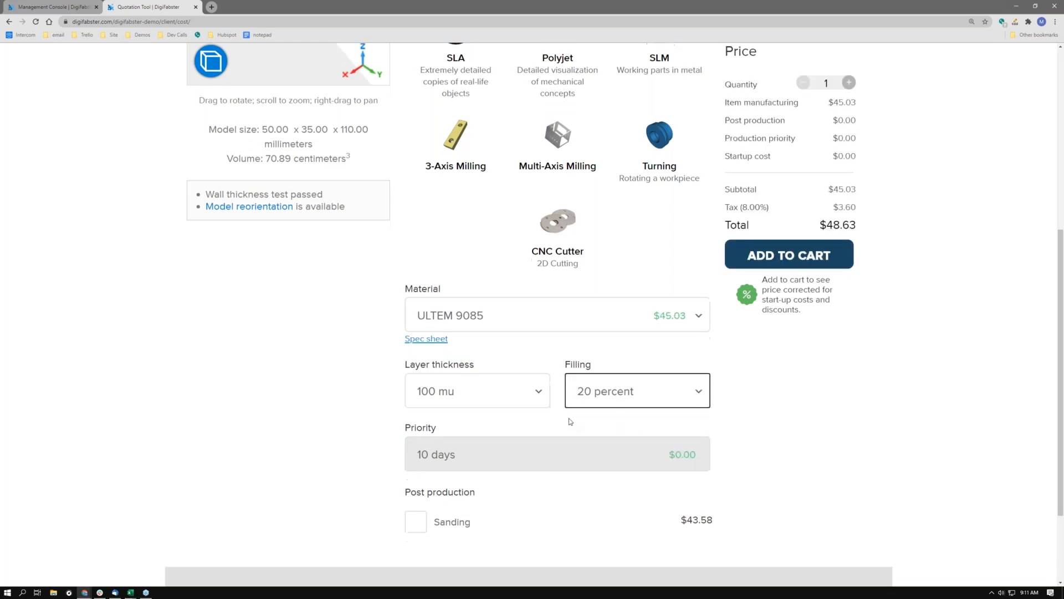
left_click(422, 400)
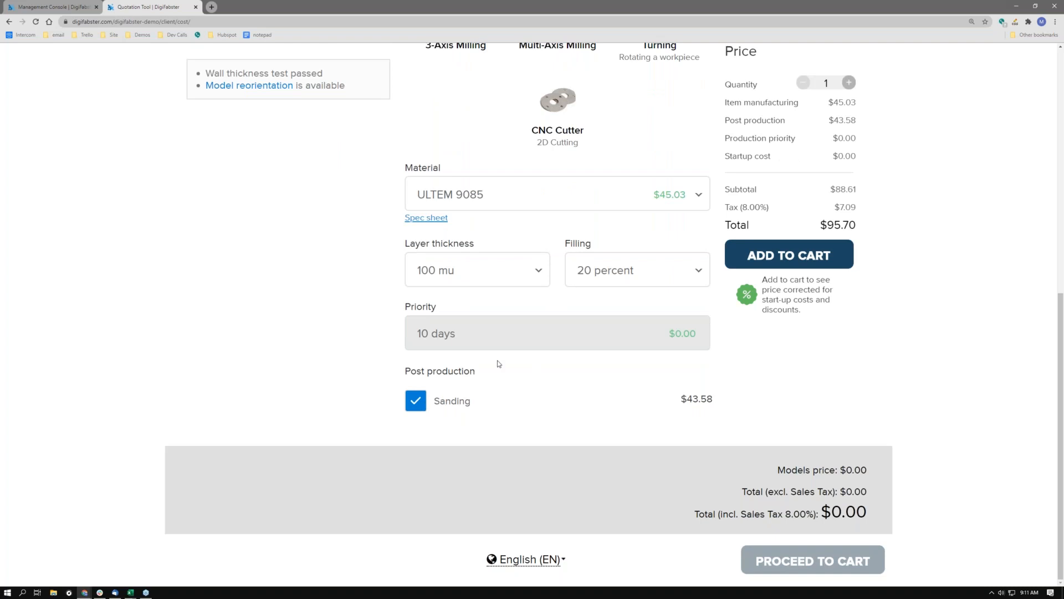
left_click(802, 260)
Proceed to the cart and add a service described as hand polish with a price of $100.
scroll(787, 356, "down", 1)
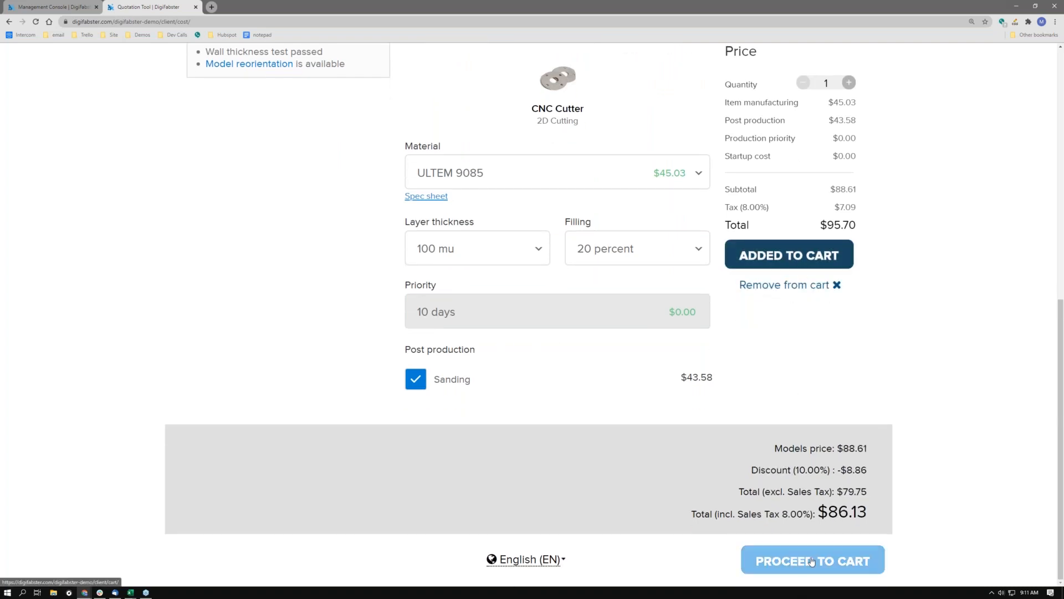
left_click(811, 561)
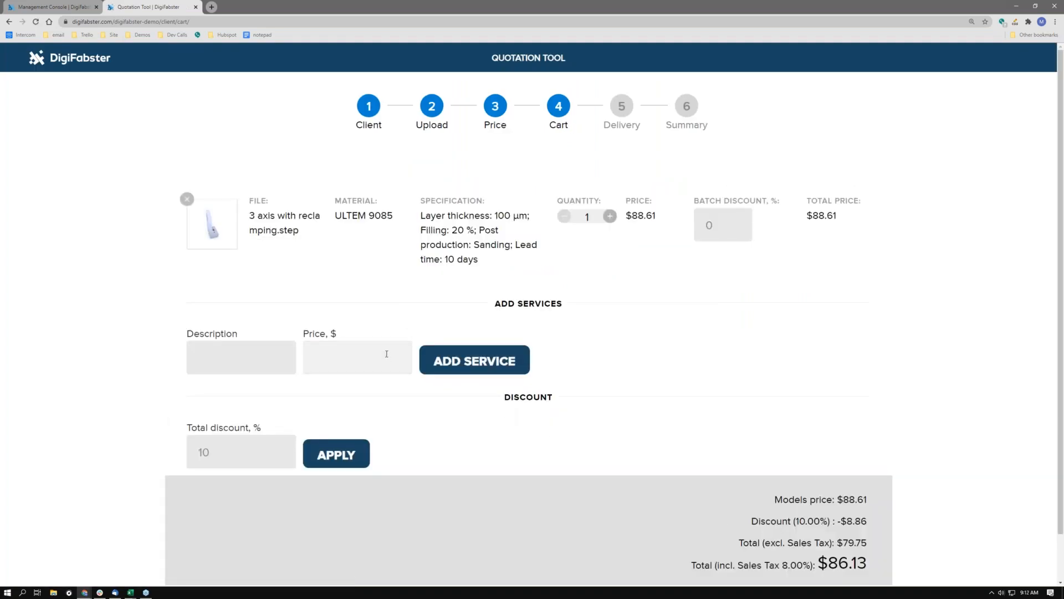
left_click(386, 353)
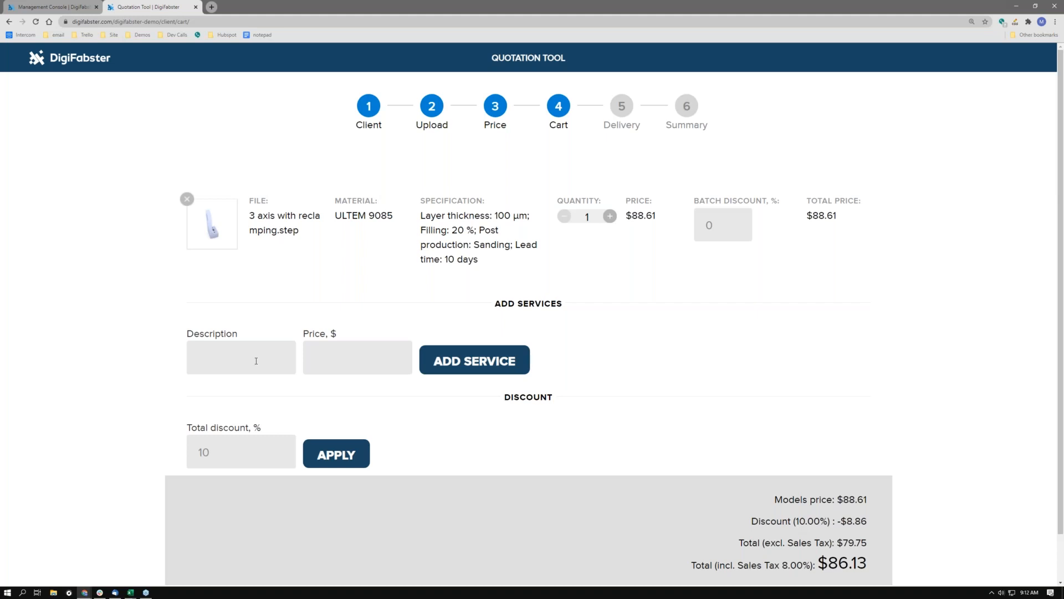
type("hand polish")
key("Tab")
type("100")
left_click(481, 362)
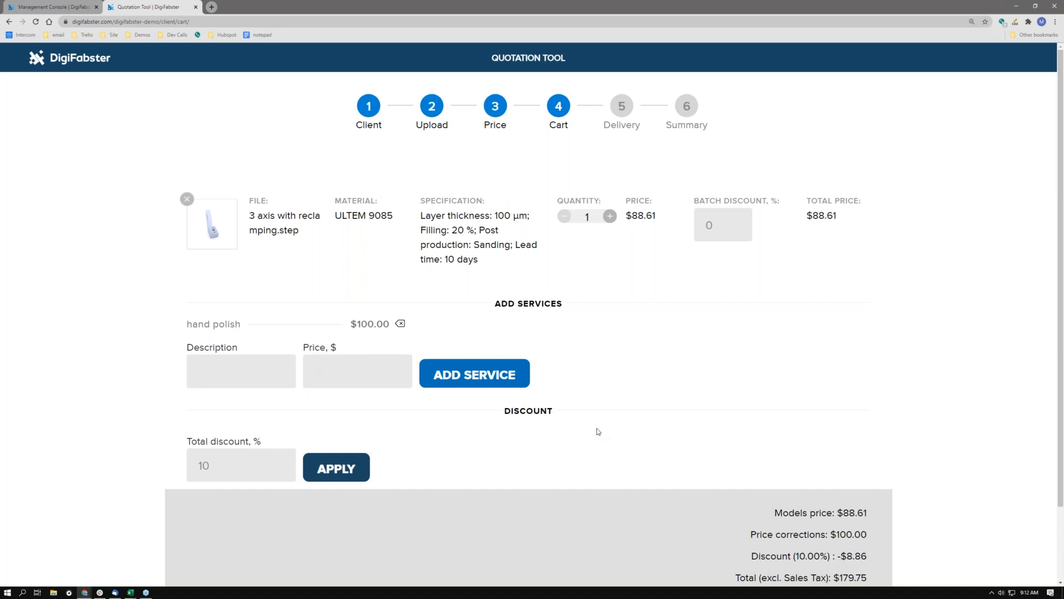
Continue to the delivery stage, check the With delivery address form, select Local pickup and proceed to the summary.
scroll(598, 431, "down", 2)
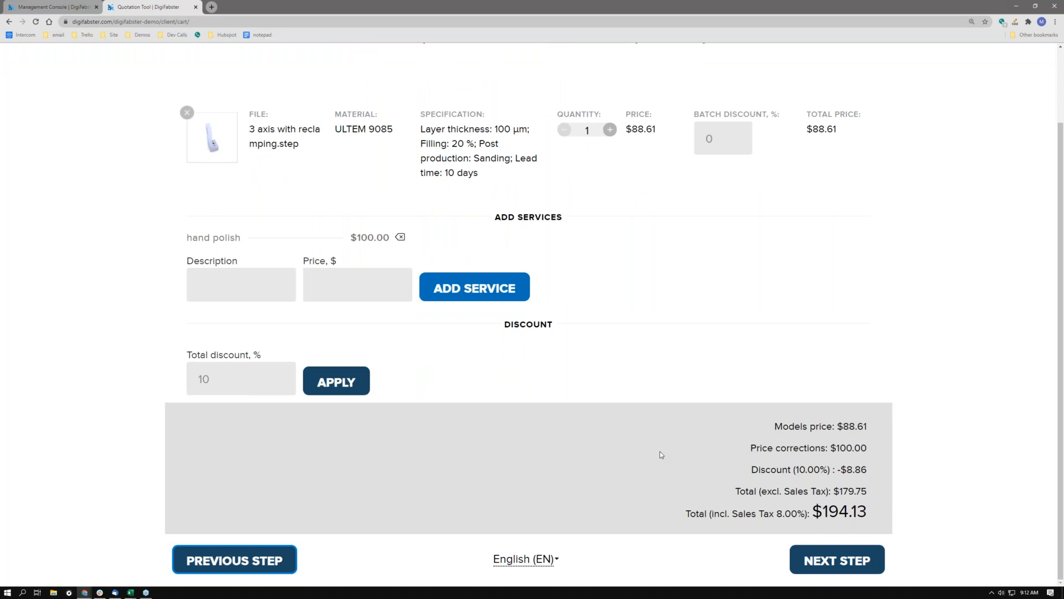
left_click(831, 558)
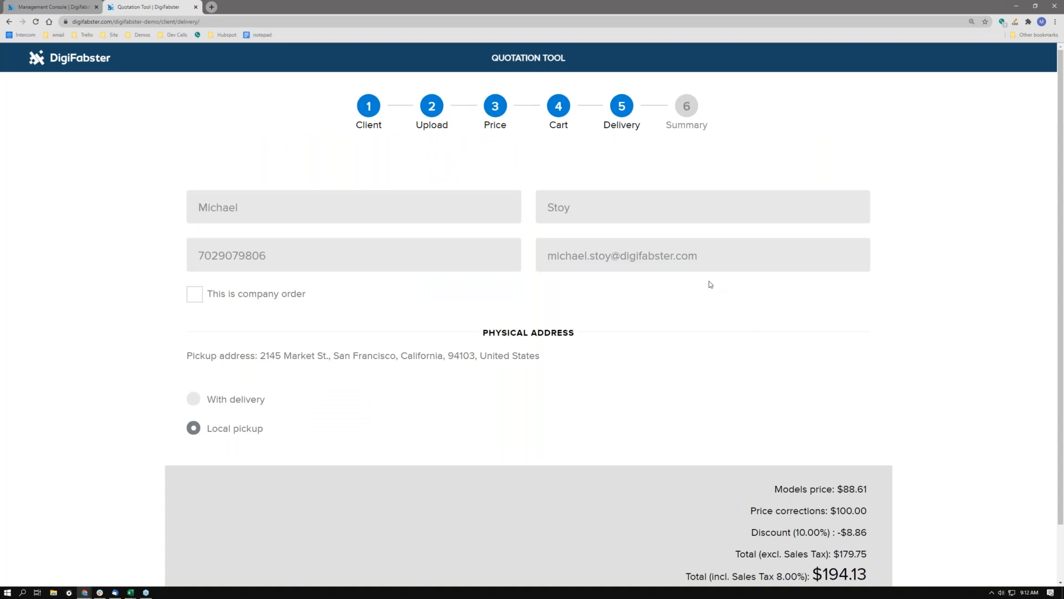
scroll(609, 305, "down", 1)
left_click(245, 336)
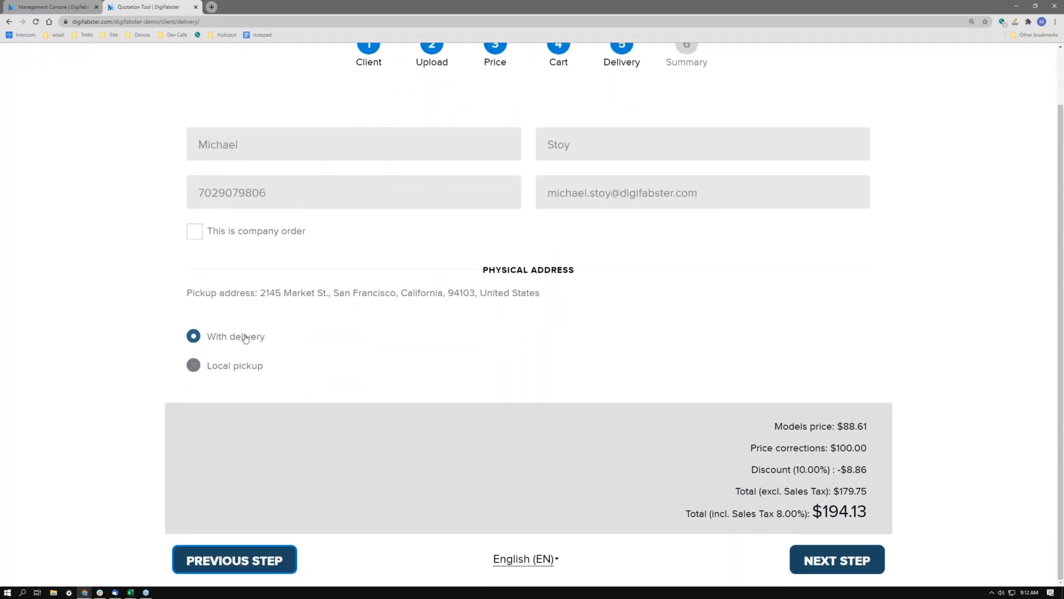
scroll(463, 373, "down", 3)
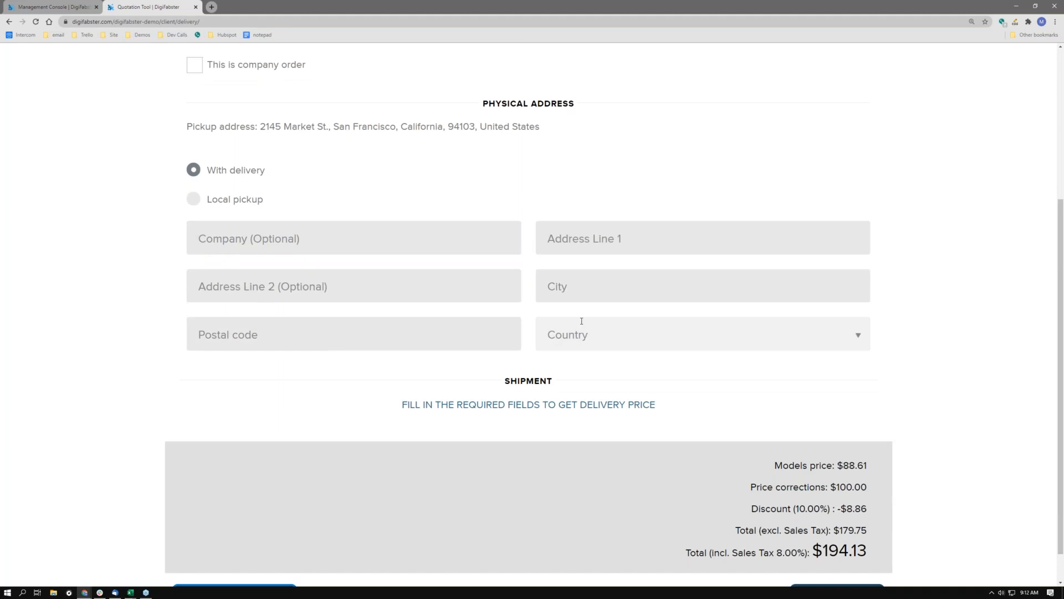
left_click(375, 225)
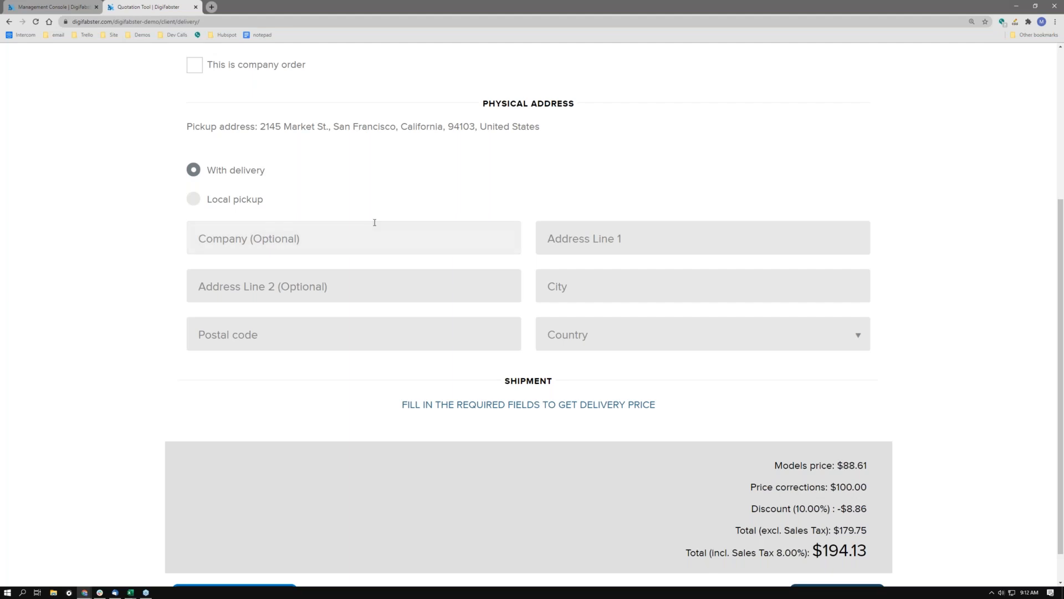
left_click(240, 201)
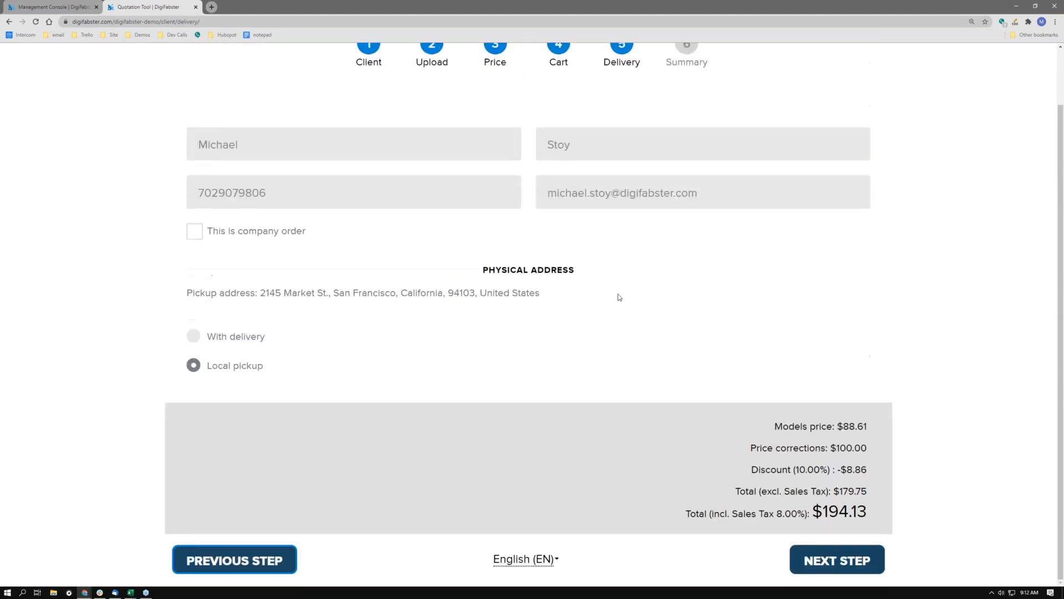
left_click(834, 560)
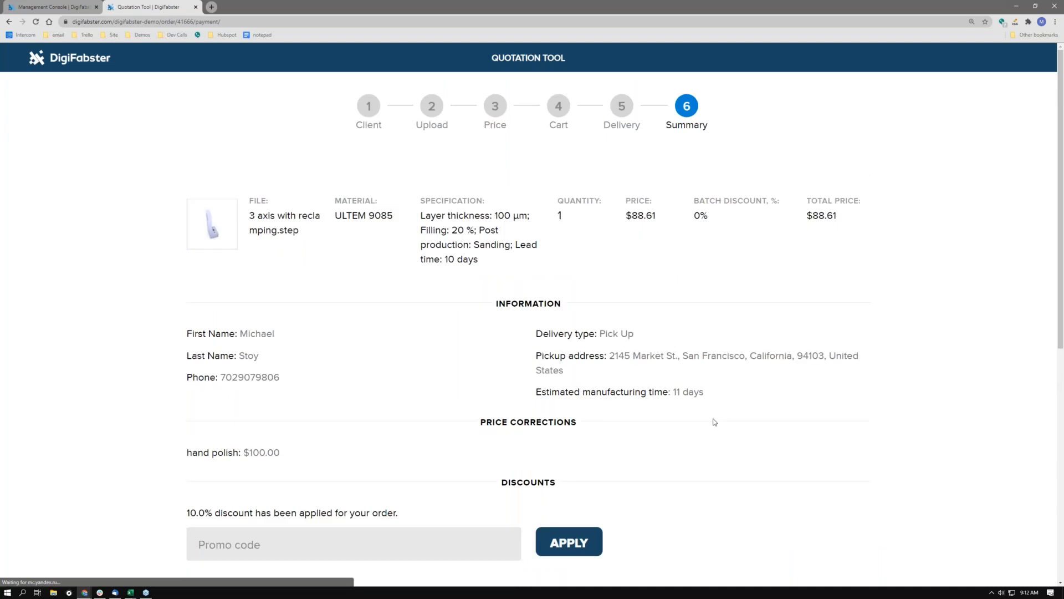
Examine the summary's order information, notes field, file attachment option and PO number field.
scroll(629, 343, "down", 4)
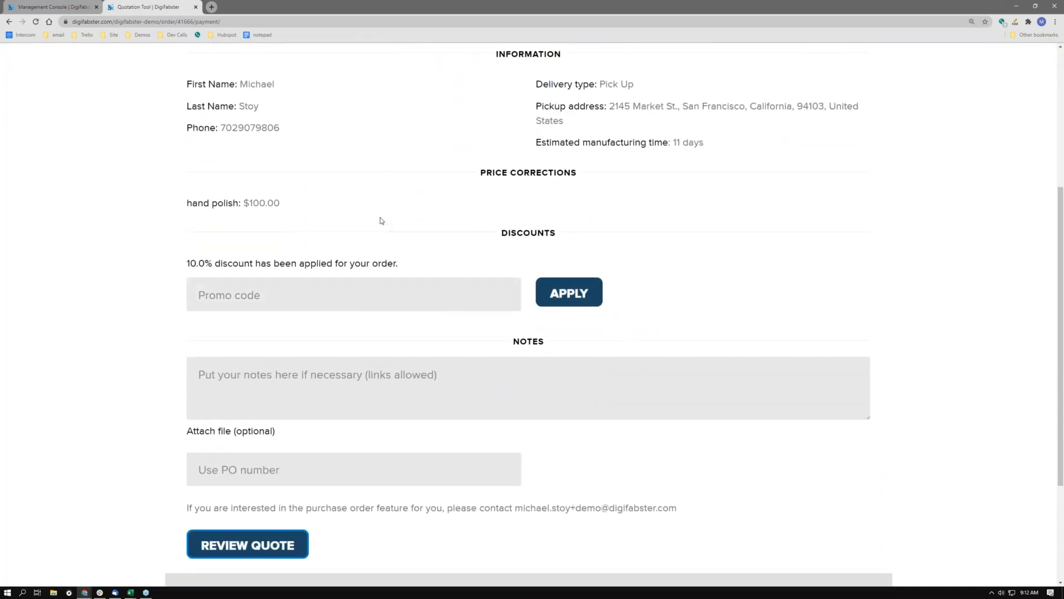
scroll(390, 247, "down", 2)
left_click(390, 256)
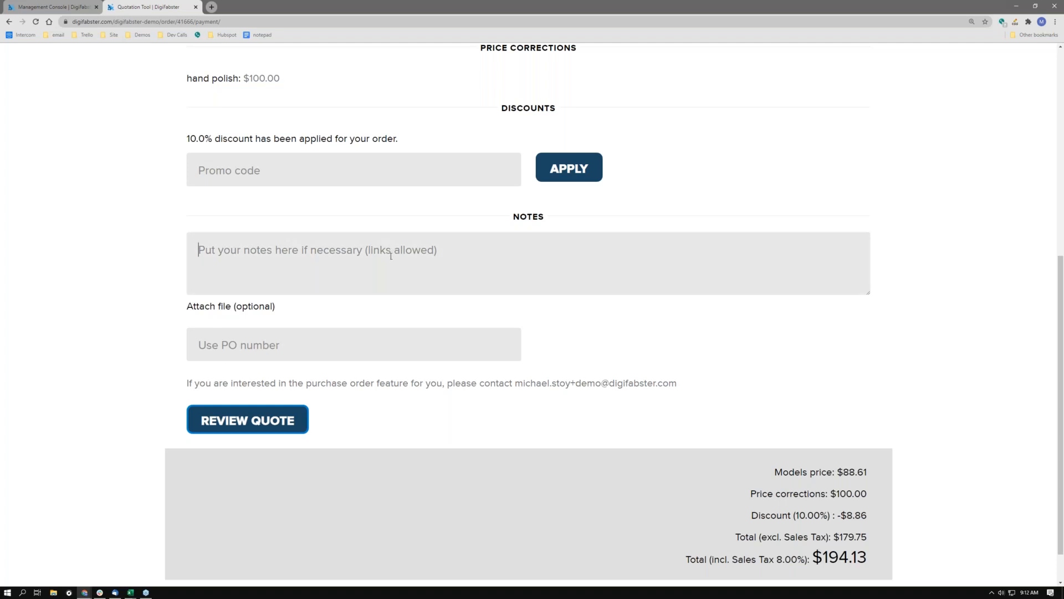
scroll(399, 263, "up", 1)
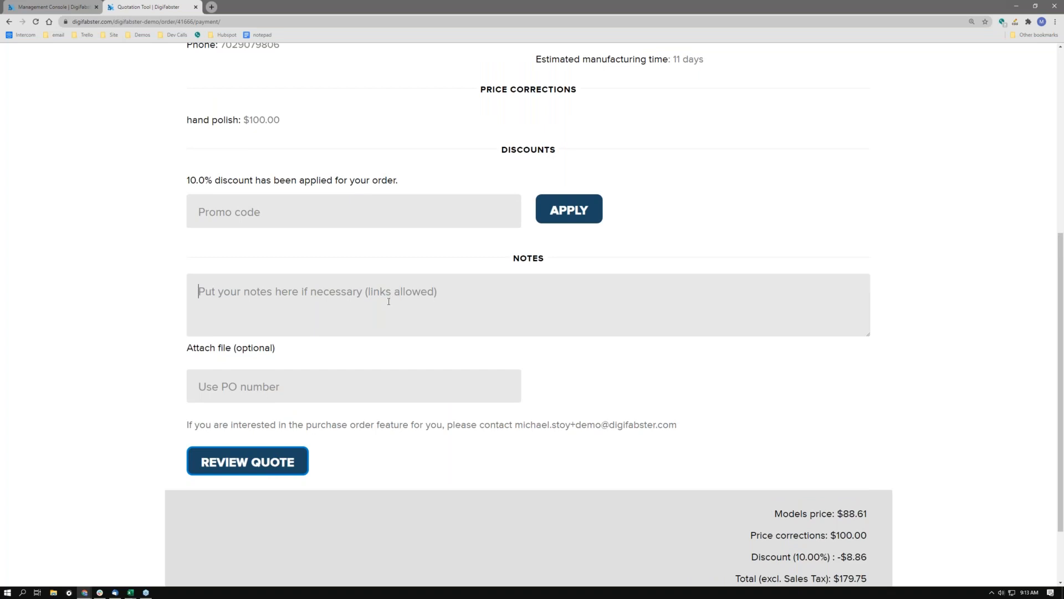
scroll(391, 299, "down", 2)
left_click(240, 266)
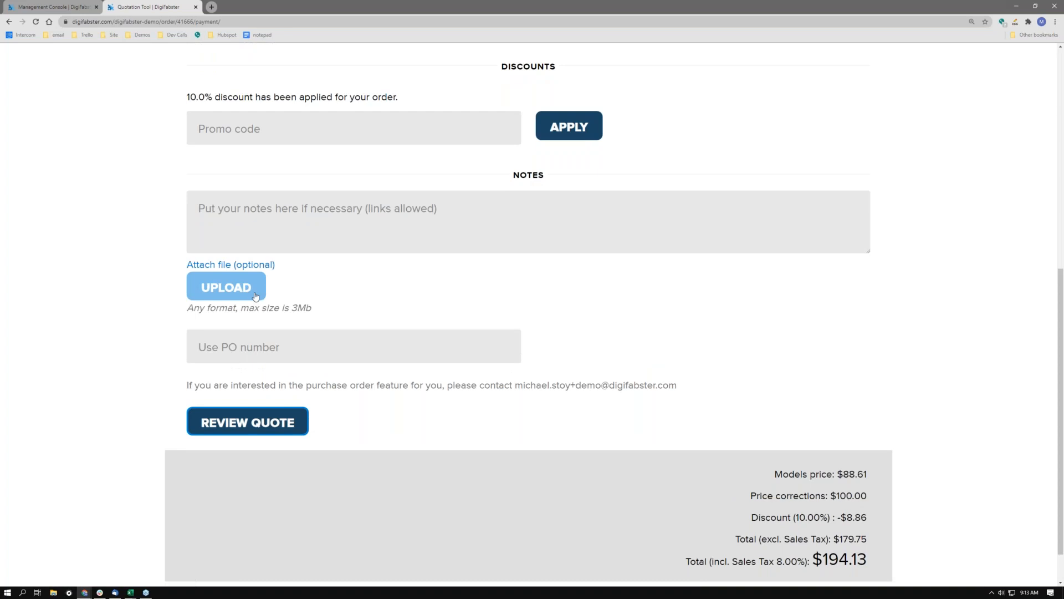
left_click(370, 342)
scroll(398, 357, "down", 1)
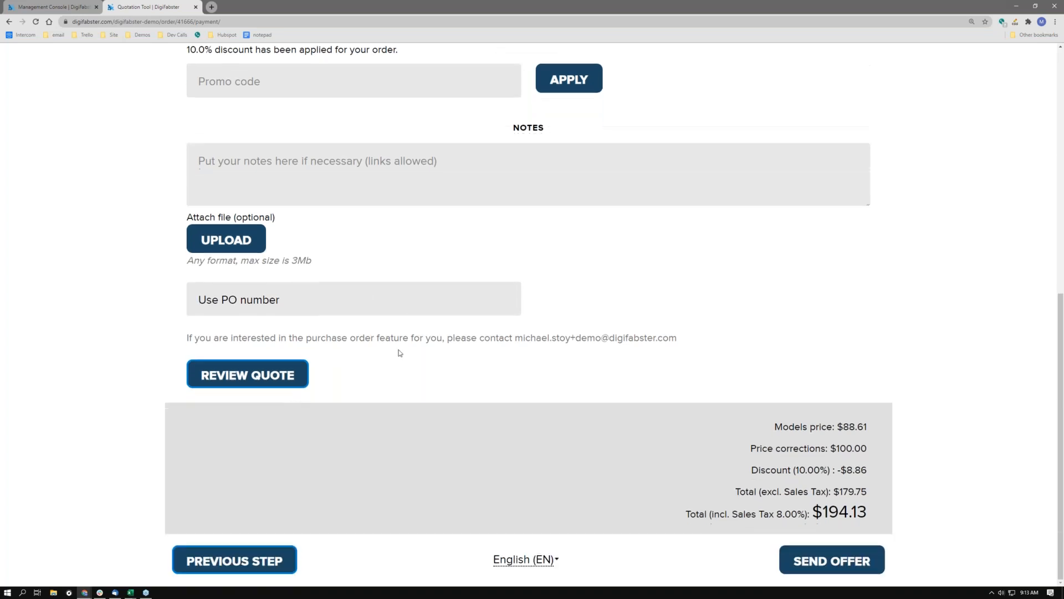
Open the quote document for review and examine its line items, discount, additions and final price.
left_click(287, 376)
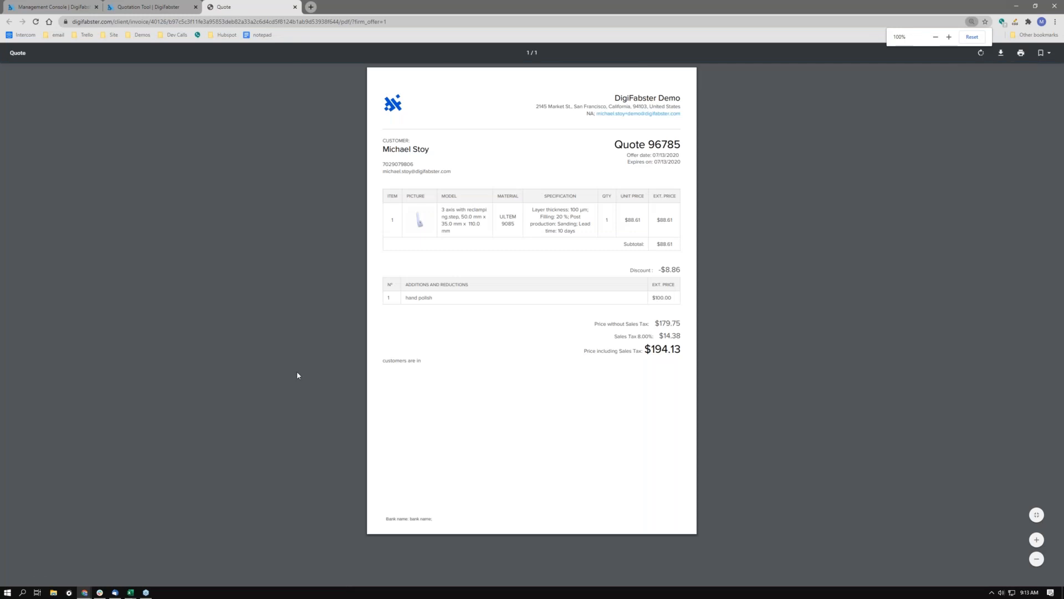
scroll(298, 370, "up", 6, "ctrl")
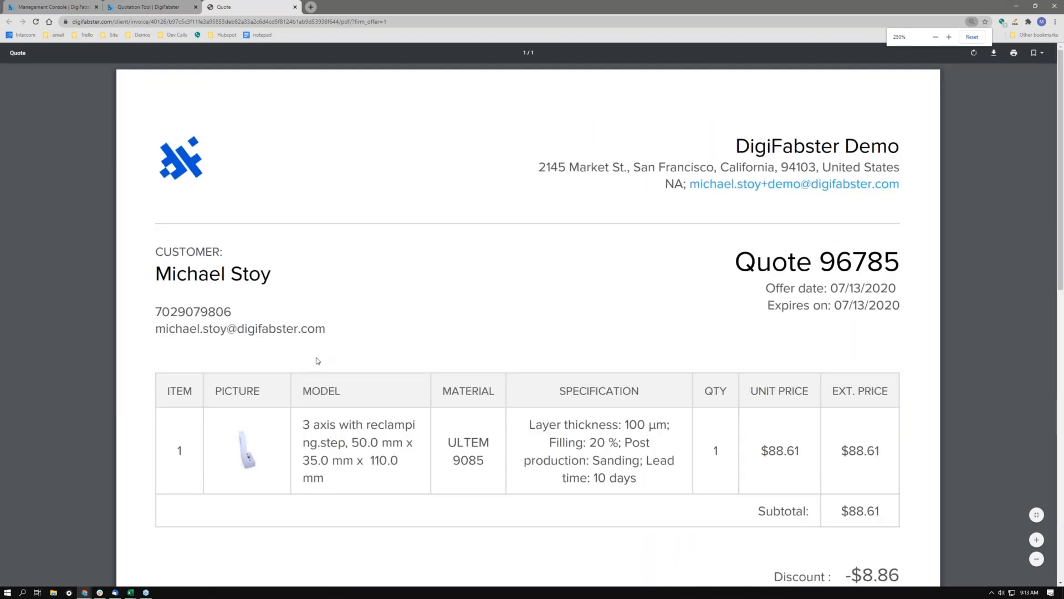
scroll(333, 353, "down", 5)
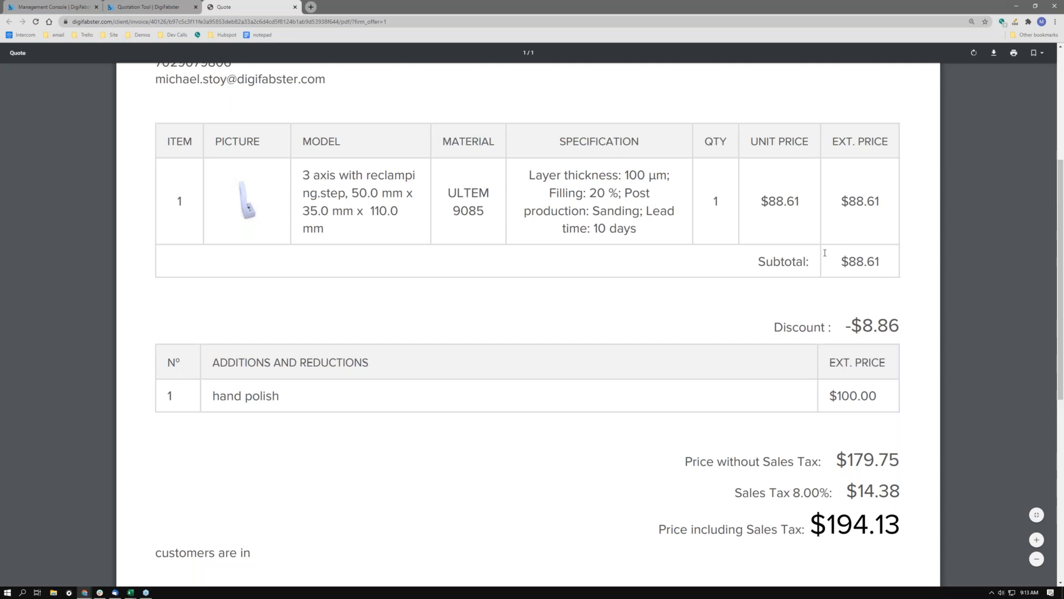
Return to the order summary in the Quotation Tool and send the offer to the client.
left_click(163, 8)
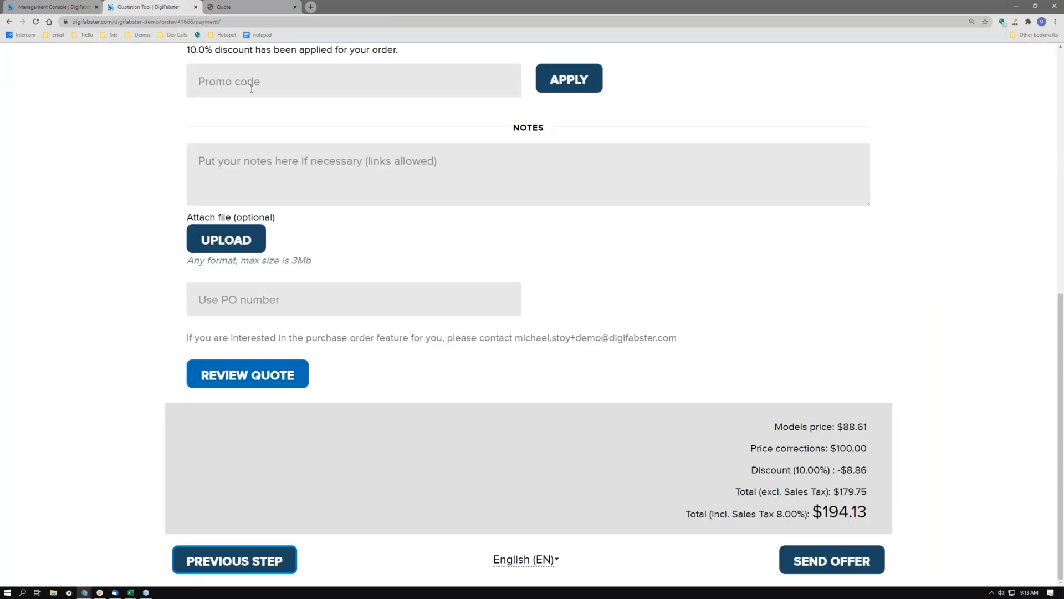
left_click(837, 571)
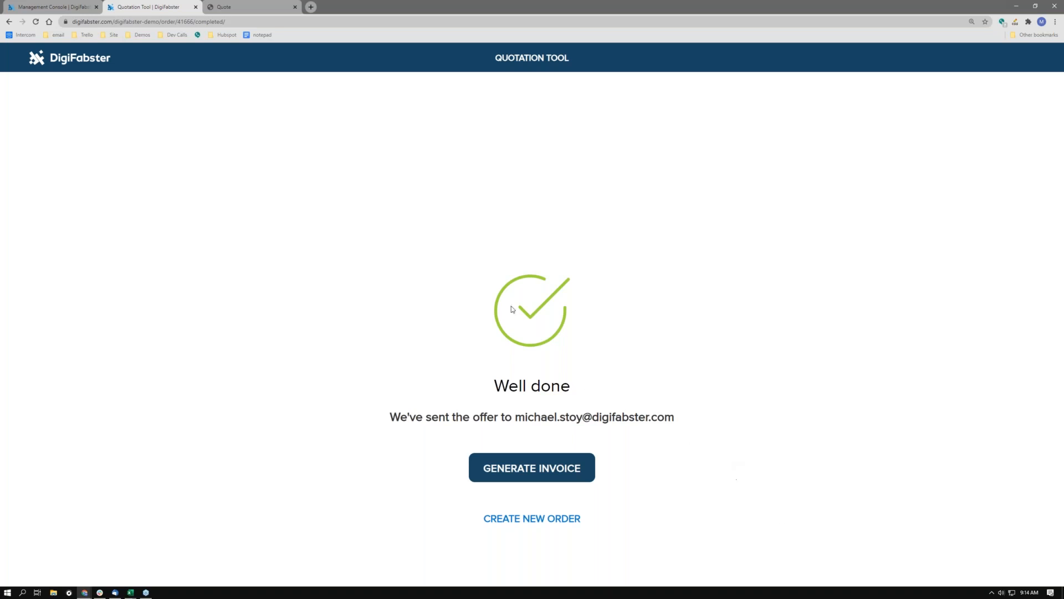
Open the newest order, placed July 13, 2020, in the Management Console and examine its order info, customer, delivery and model details.
left_click(55, 6)
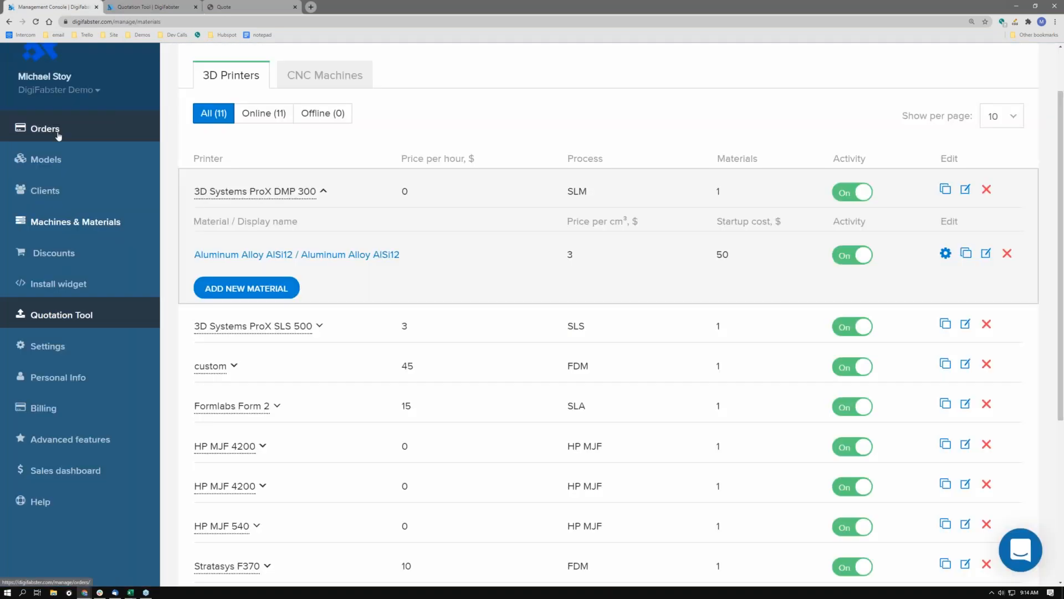
left_click(58, 132)
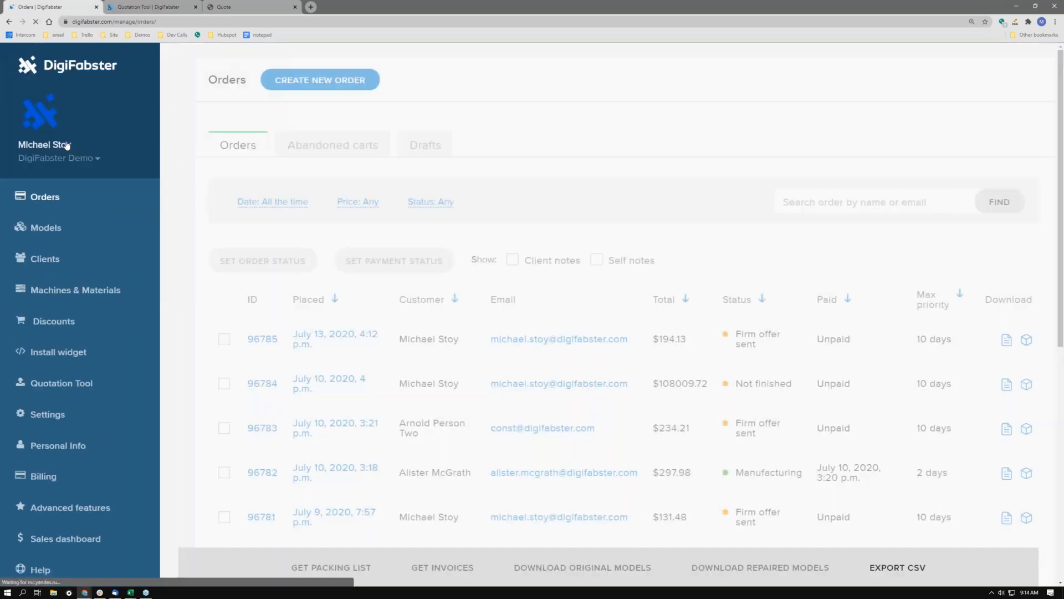
left_click(253, 341)
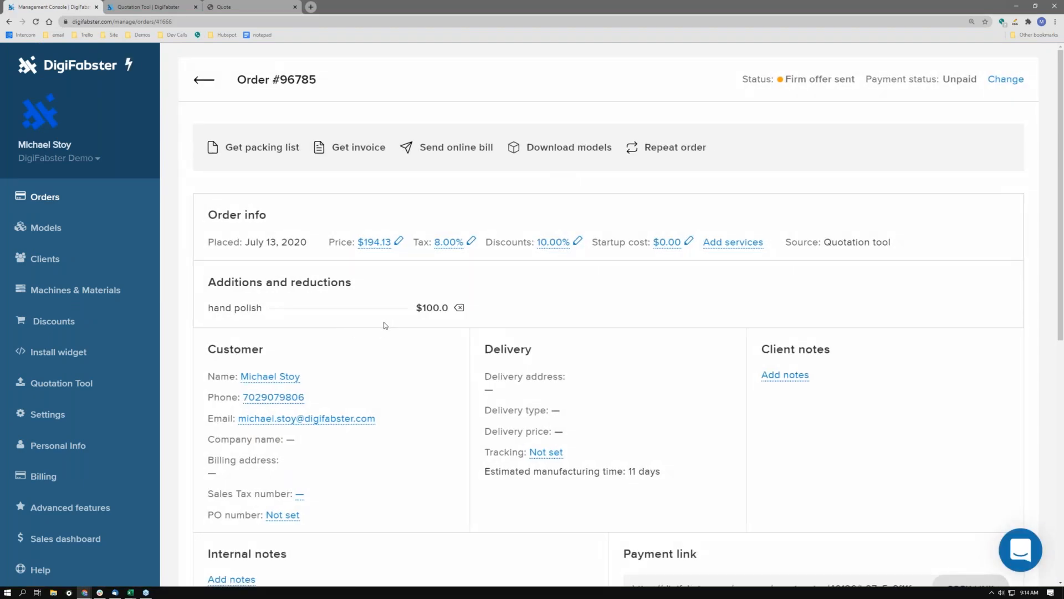
scroll(386, 325, "down", 2)
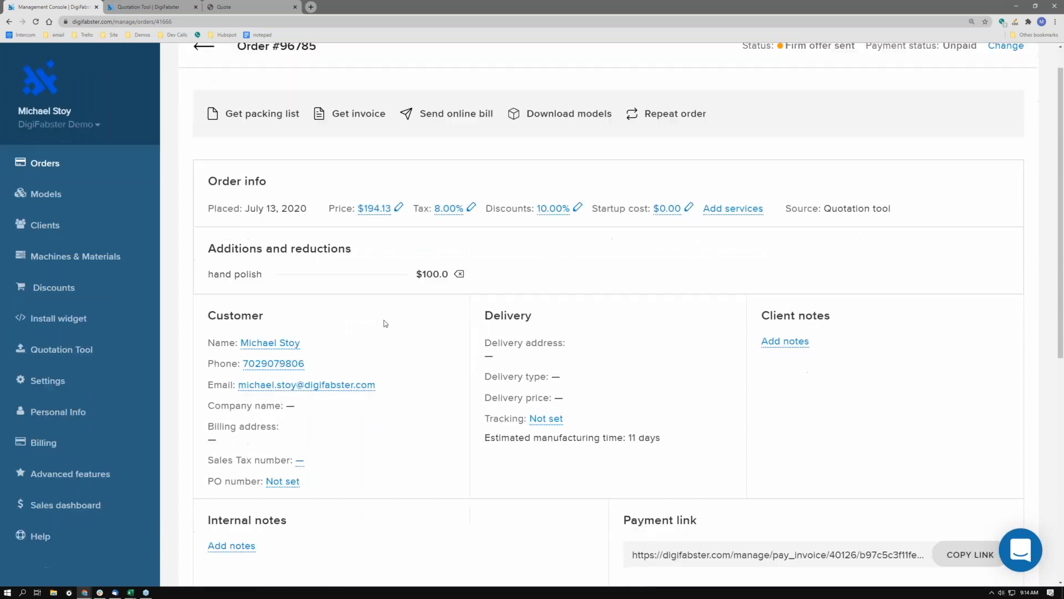
scroll(385, 323, "down", 2)
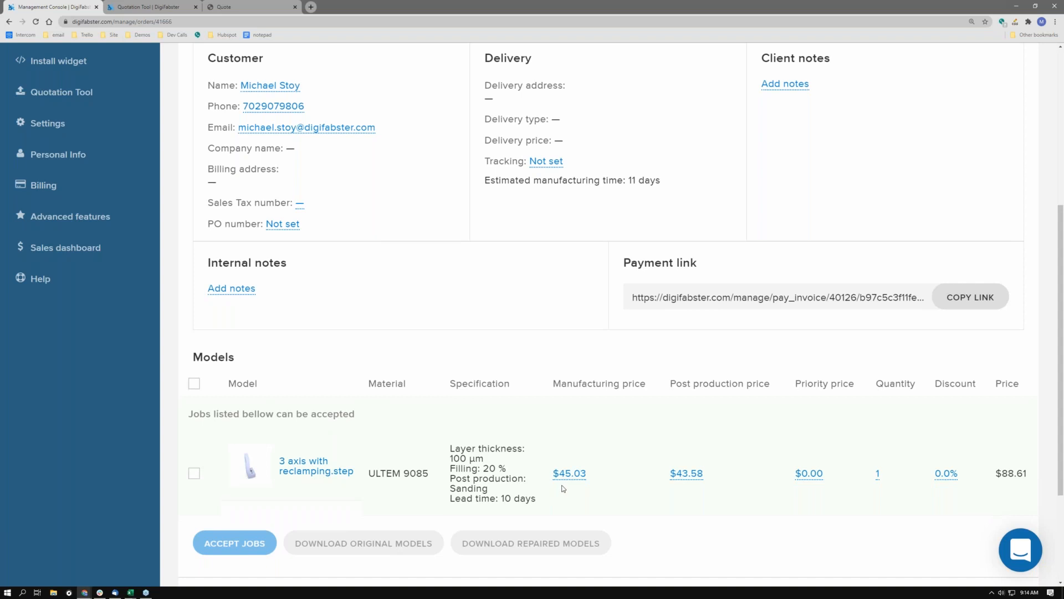
Set both the manufacturing price and the post production price of the ordered 3 axis with reclamping.step model to $40.
left_click(577, 474)
left_click(531, 403)
type("40")
left_click(411, 438)
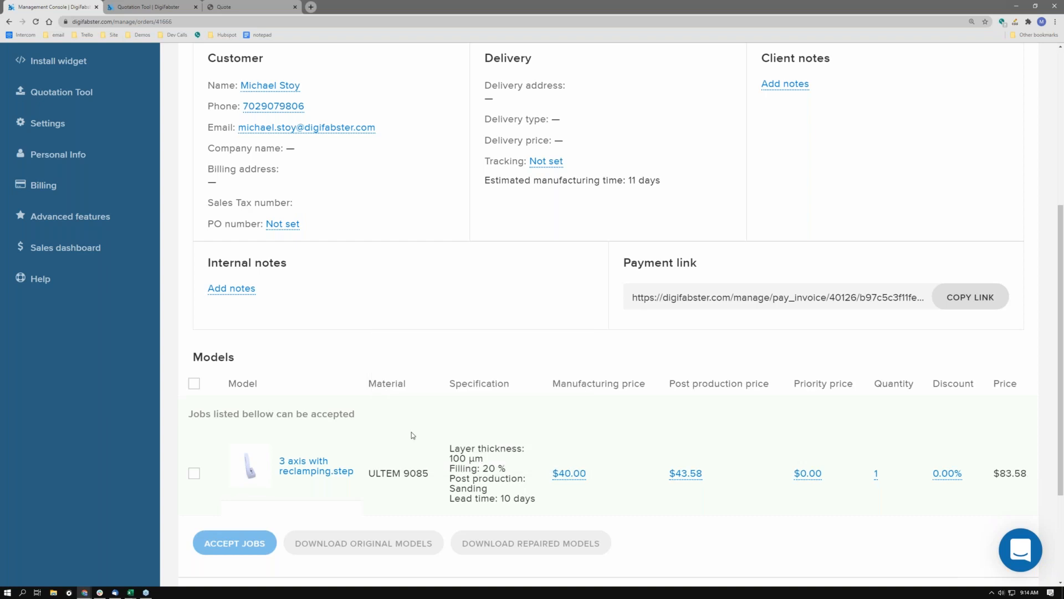
left_click(691, 476)
left_click(572, 412)
type("40")
left_click(525, 439)
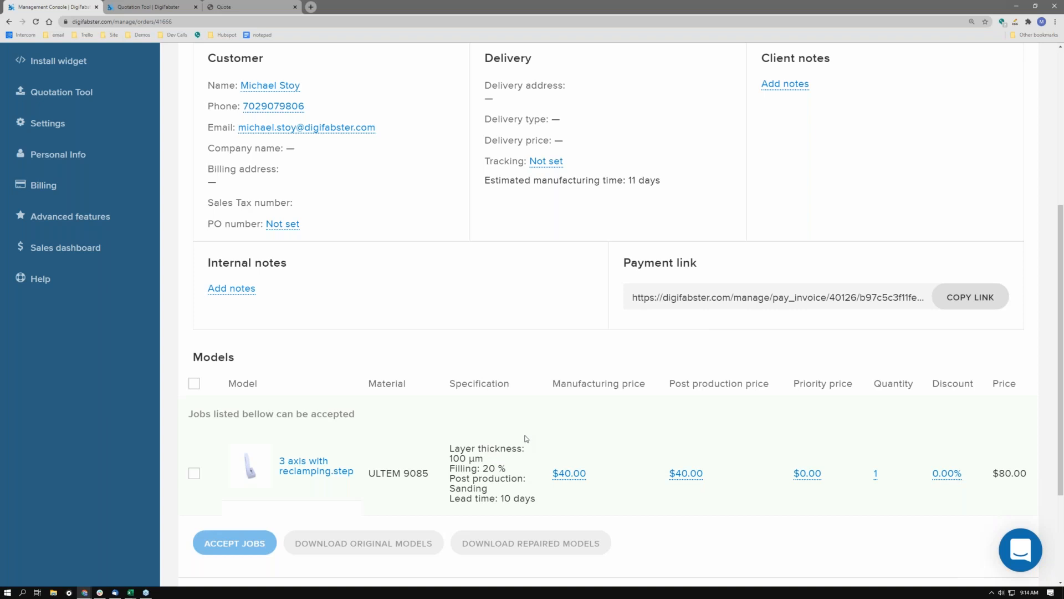
Examine the description and price fields for adding services to the order, and close them without adding anything.
scroll(527, 439, "up", 3)
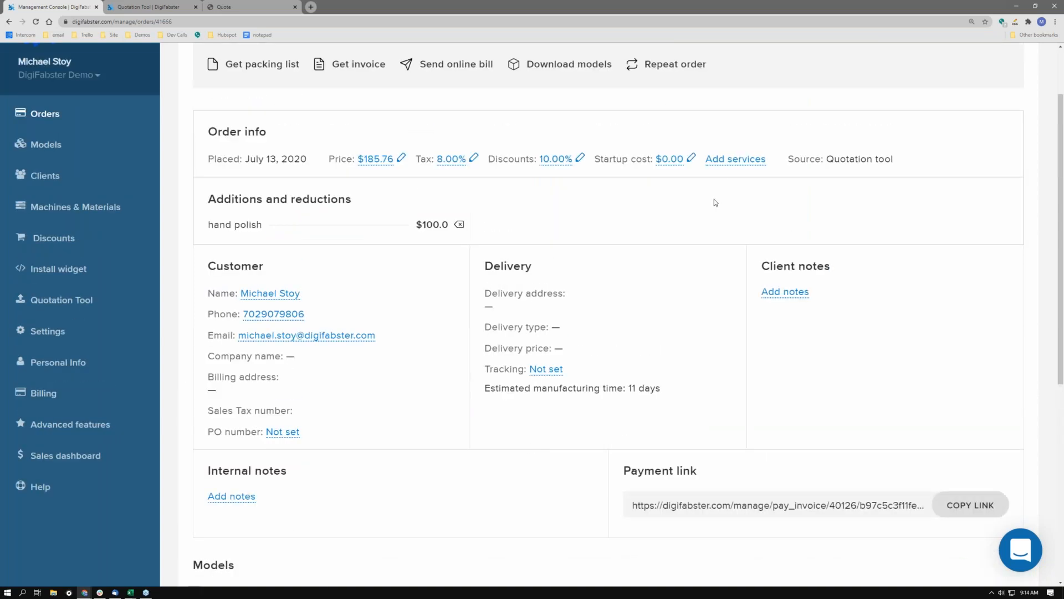
left_click(732, 160)
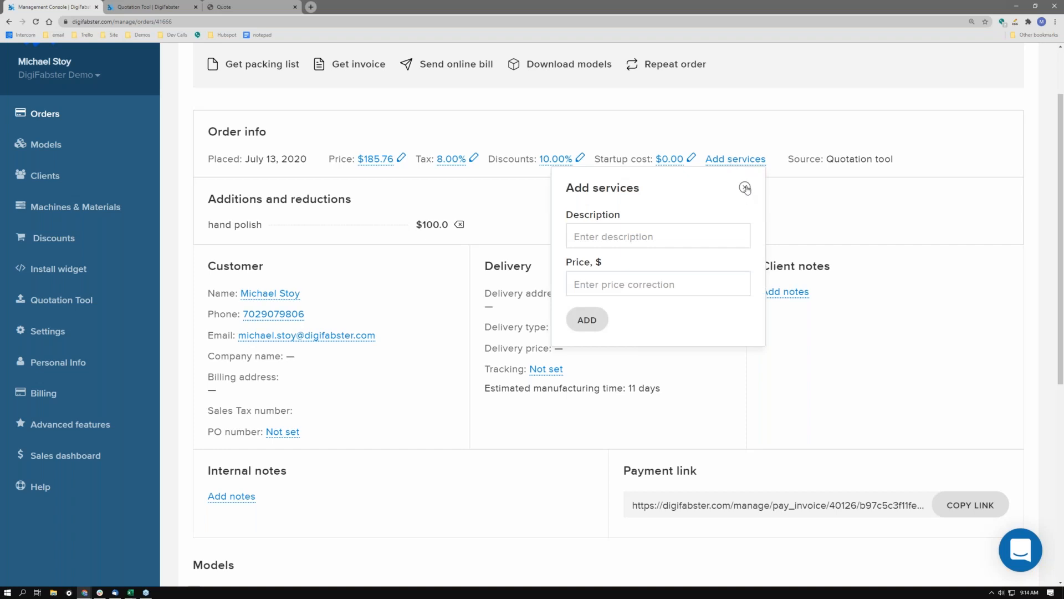
left_click(746, 187)
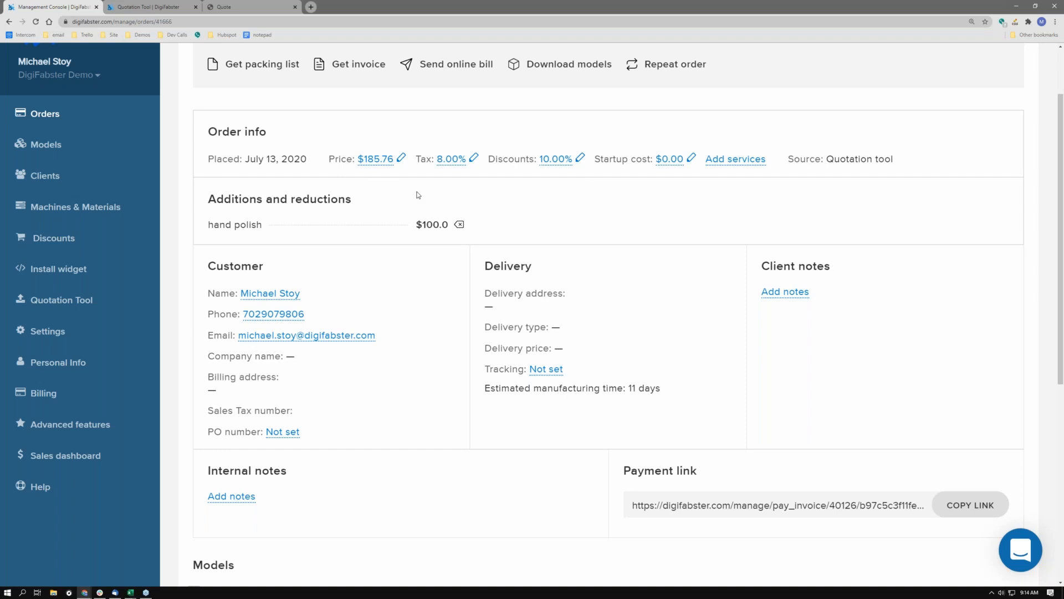
Open the order's packing list and examine its model, post production specification and inspection columns.
scroll(368, 188, "up", 2)
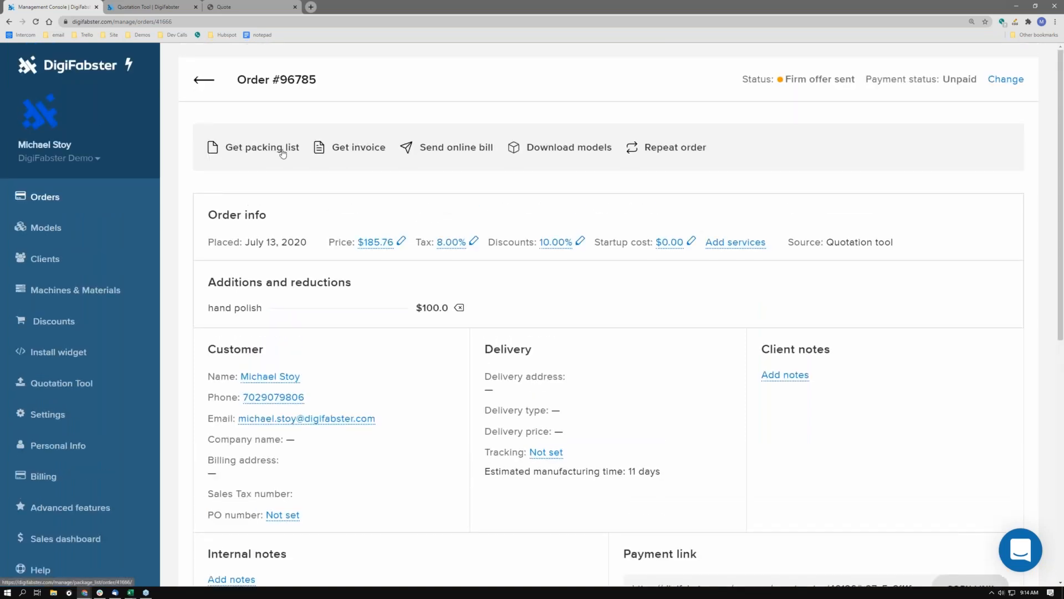
left_click(283, 153)
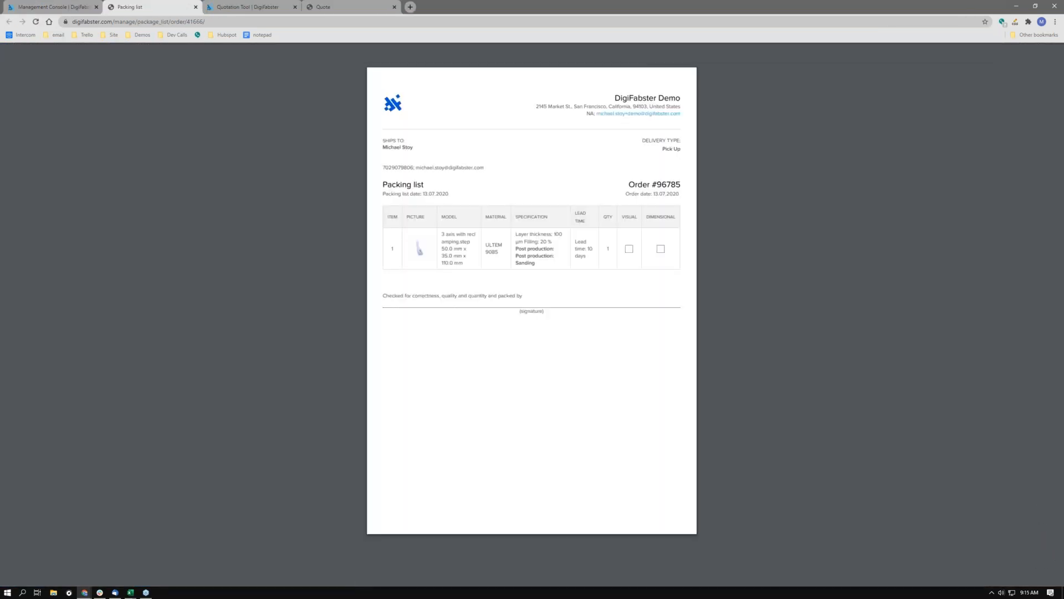
scroll(286, 160, "up", 6)
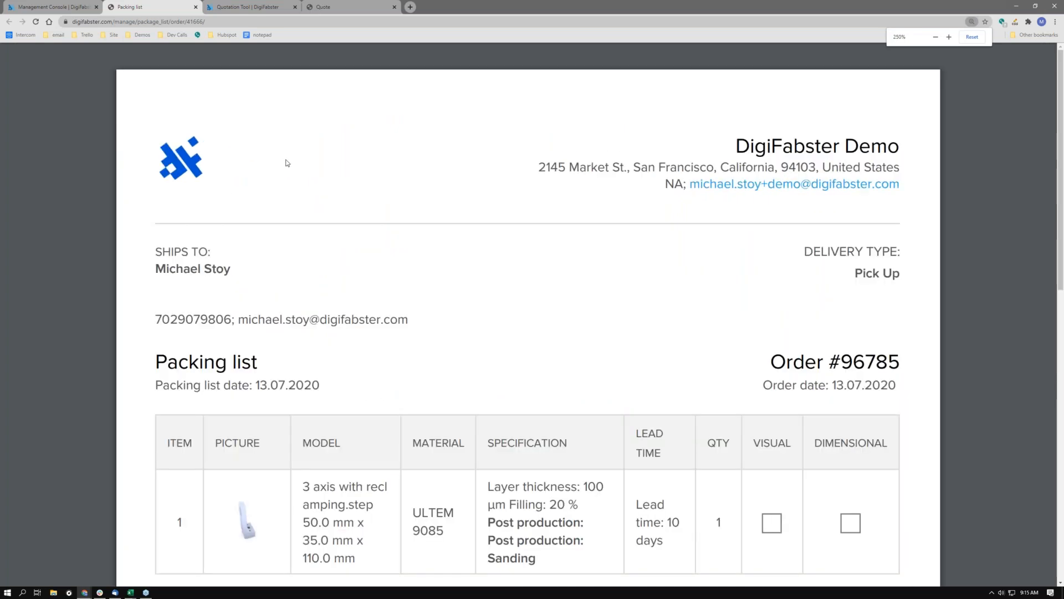
scroll(290, 161, "down", 2)
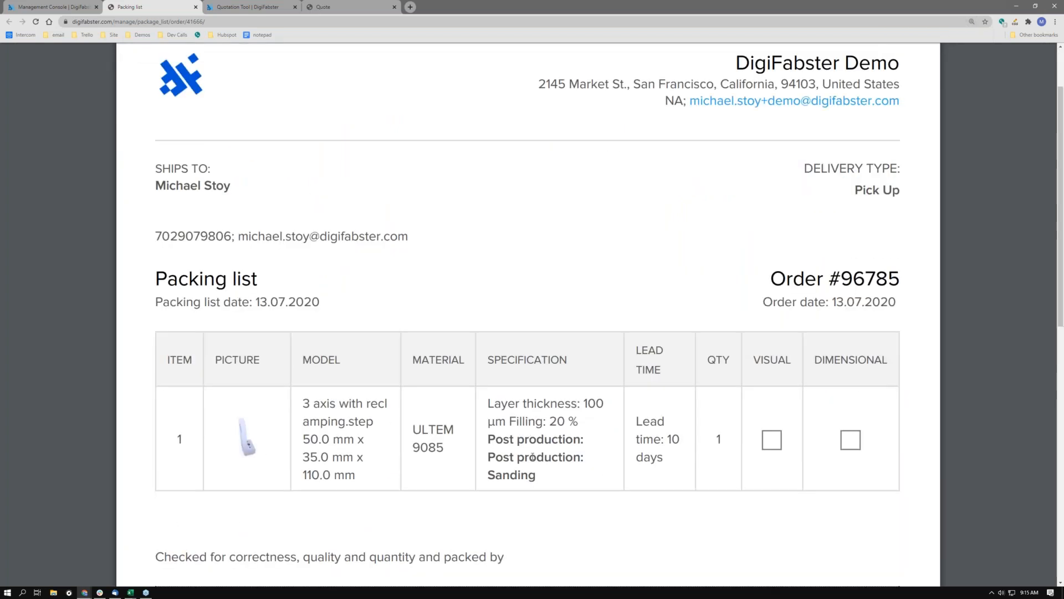
left_click_drag(488, 456, 567, 490)
left_click(587, 485)
Return to the order in the Management Console and save its order status as Manufacturing.
left_click(53, 6)
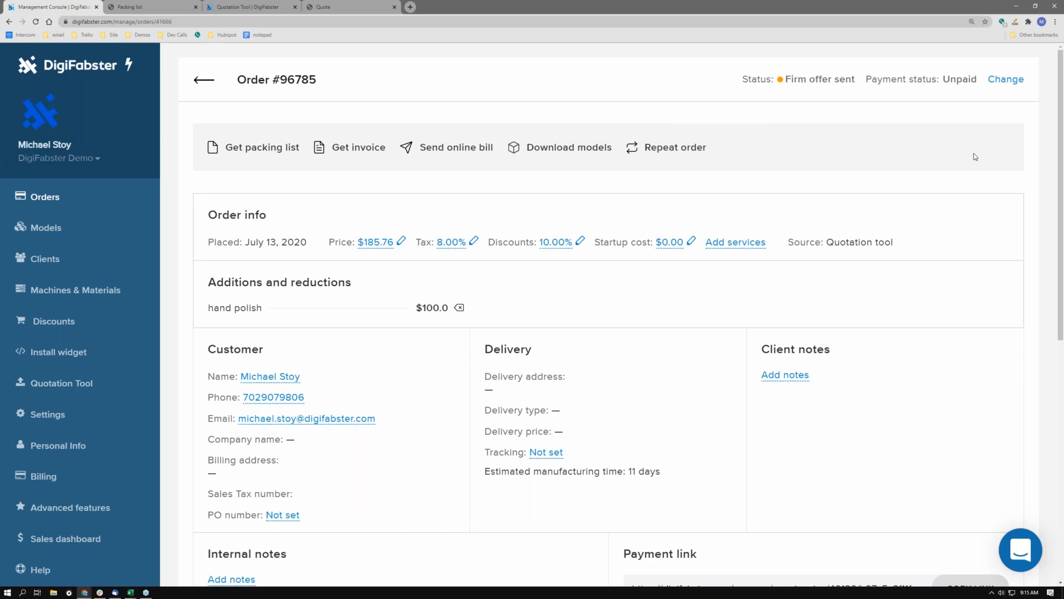
left_click(1014, 81)
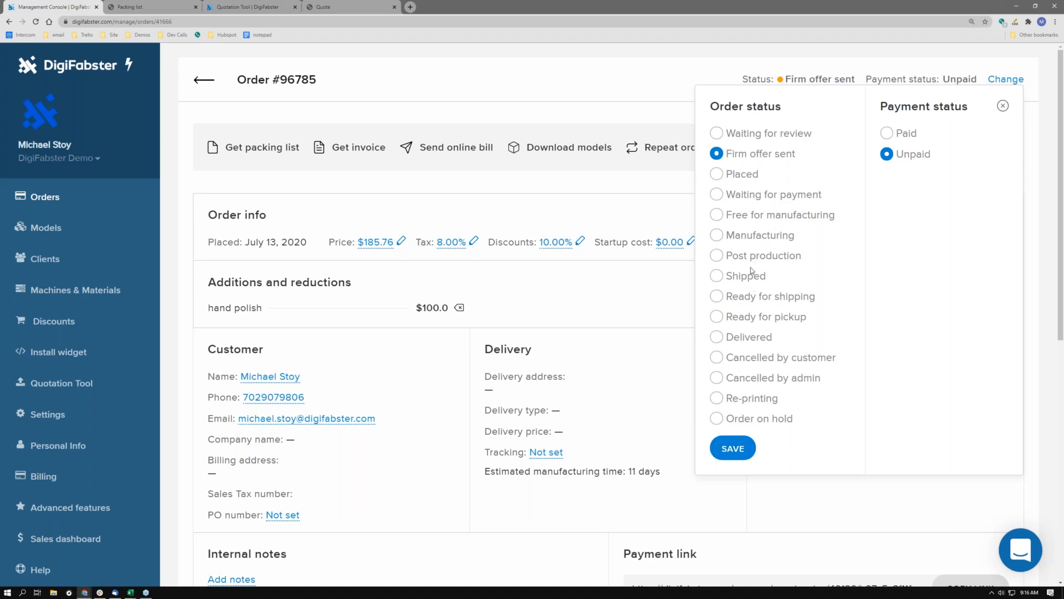
left_click(771, 237)
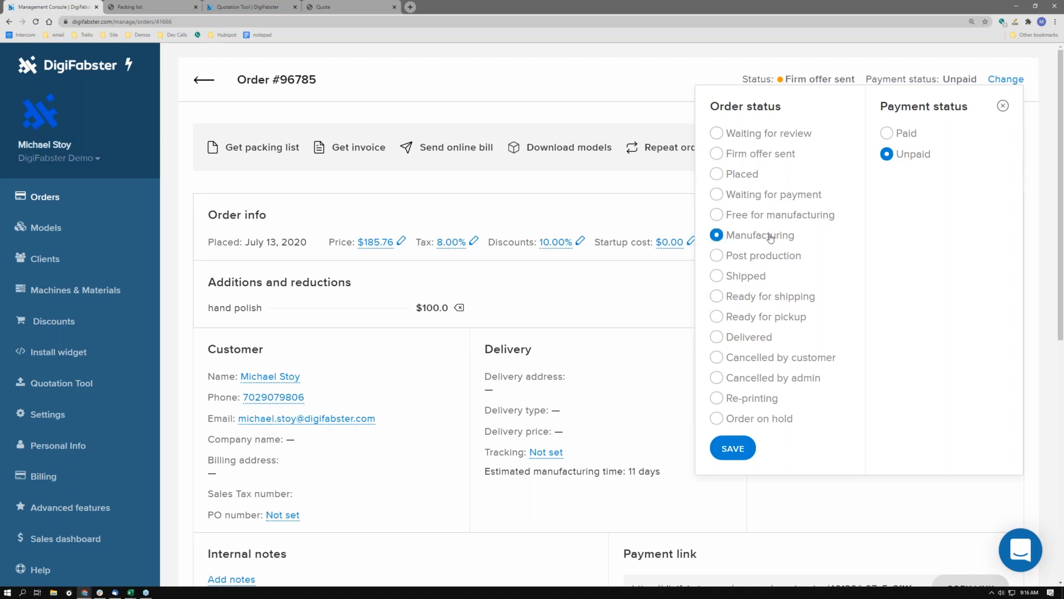
left_click(733, 447)
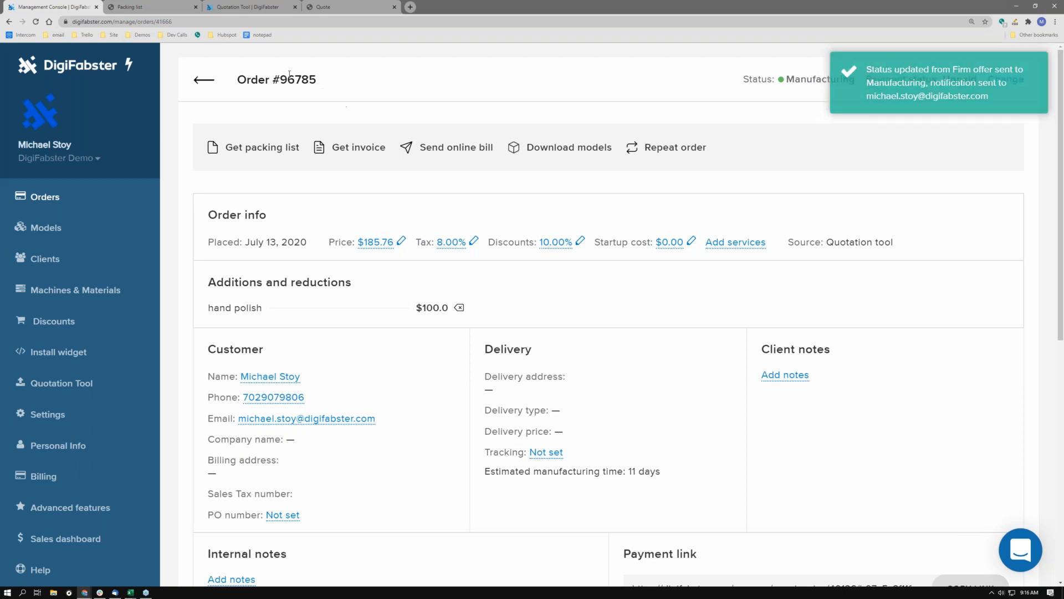
Go back to the orders list and sort the orders by status in ascending, then descending order.
left_click(217, 80)
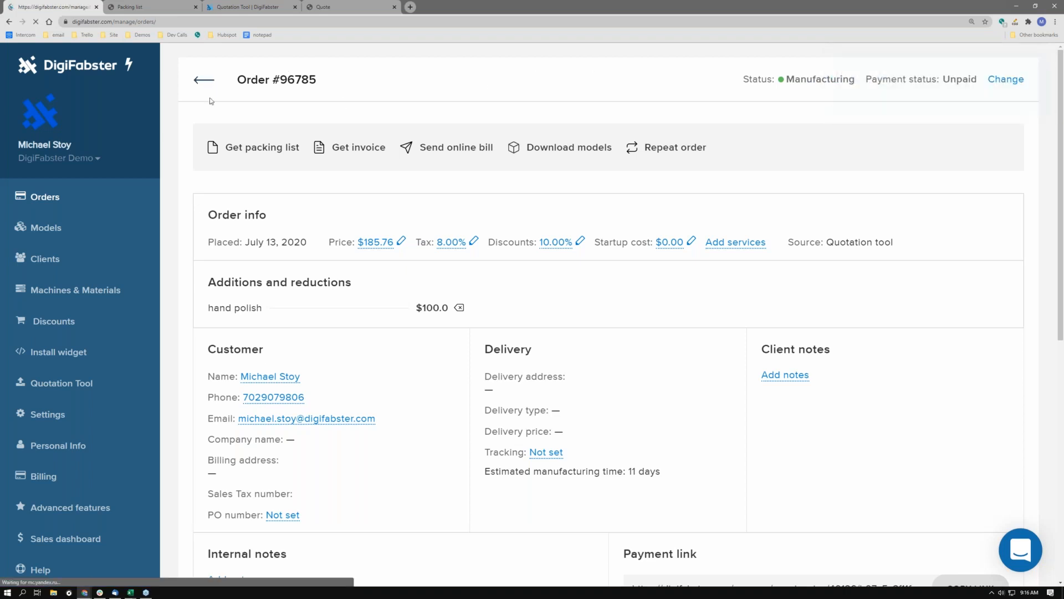
scroll(737, 222, "down", 1)
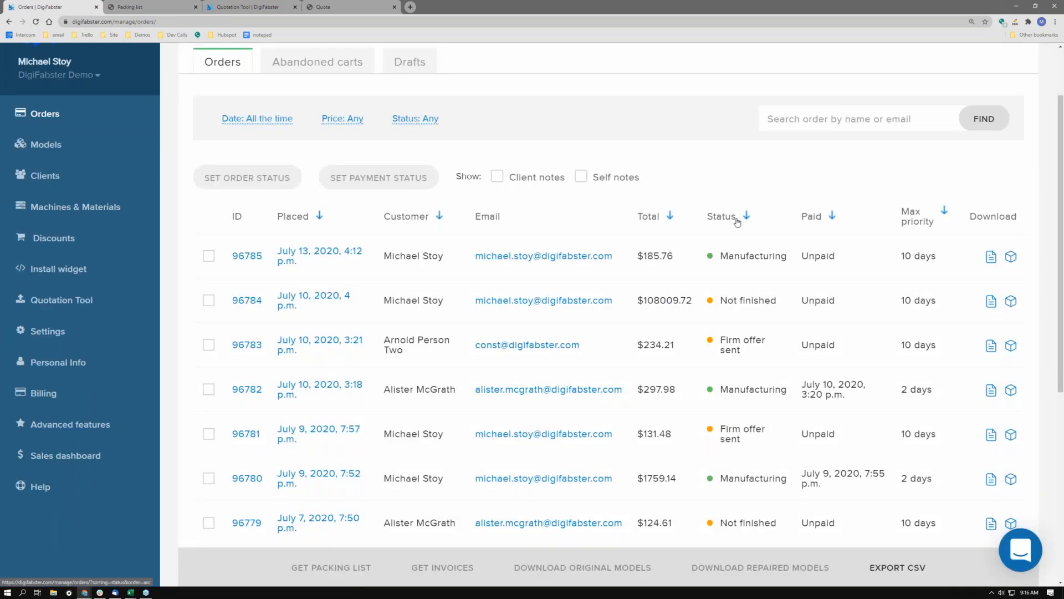
left_click(736, 222)
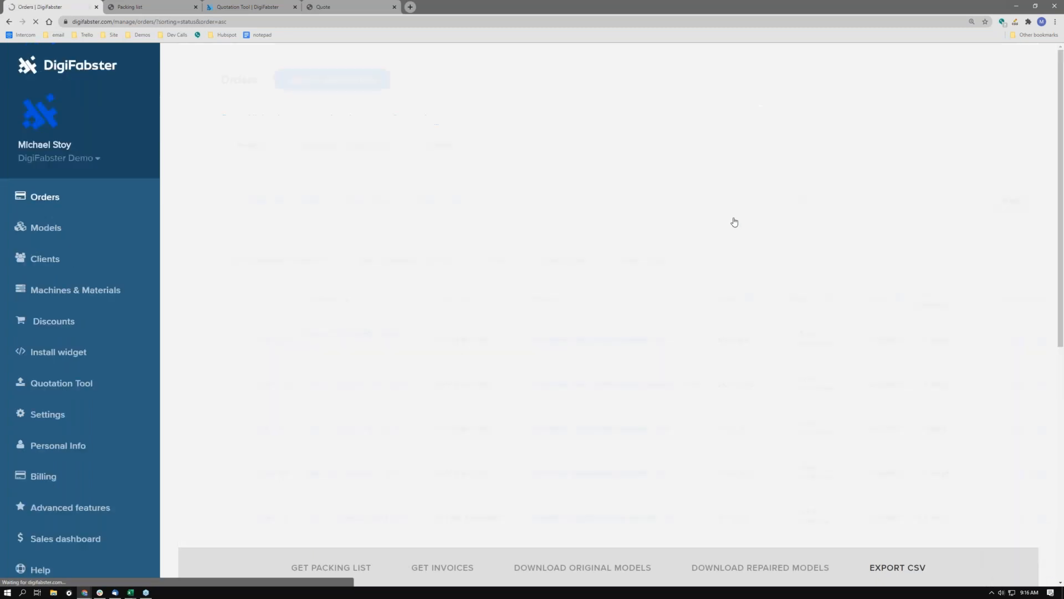
scroll(792, 259, "down", 6)
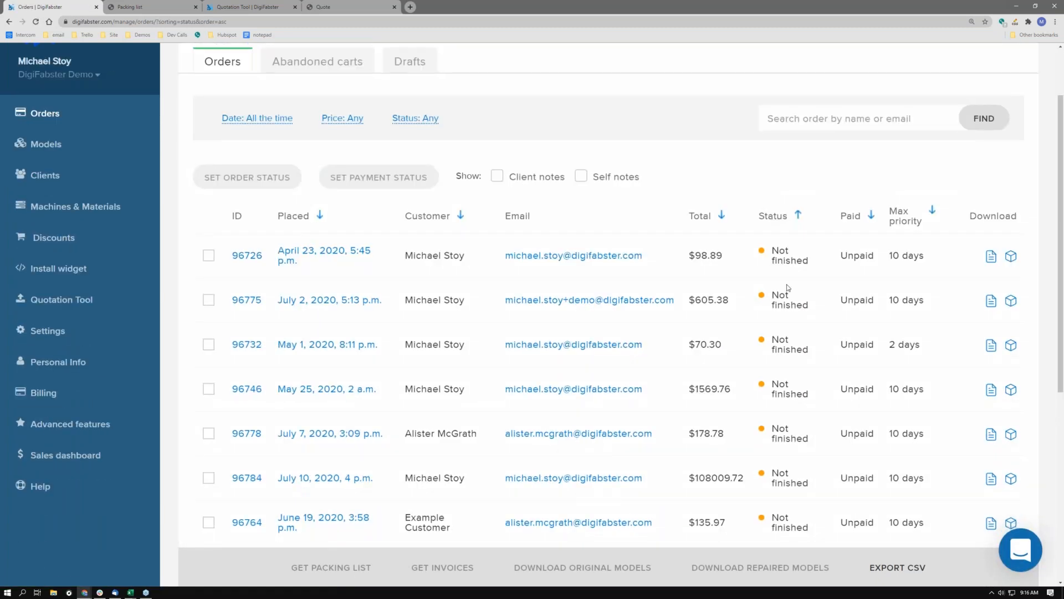
scroll(793, 259, "up", 7)
left_click(780, 228)
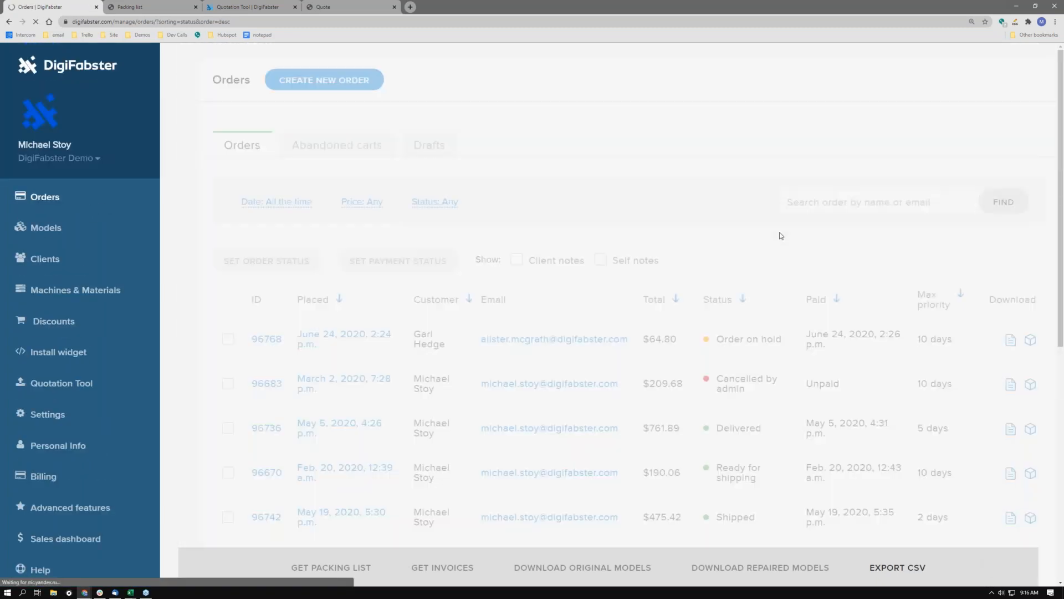
scroll(214, 158, "down", 1)
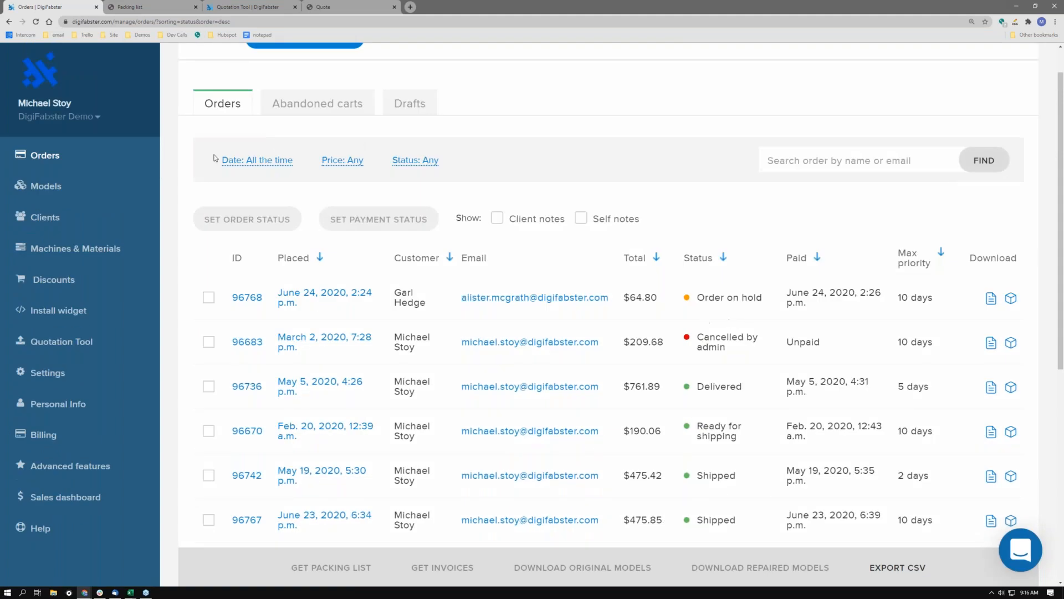
Examine the date, price and status filter options of the orders list.
left_click(263, 161)
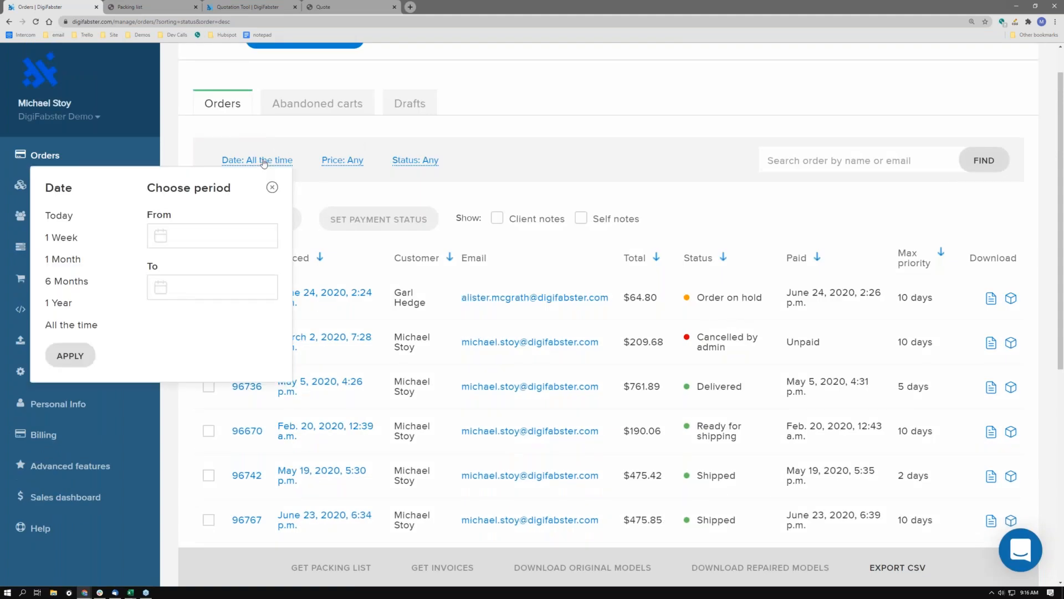
left_click(343, 160)
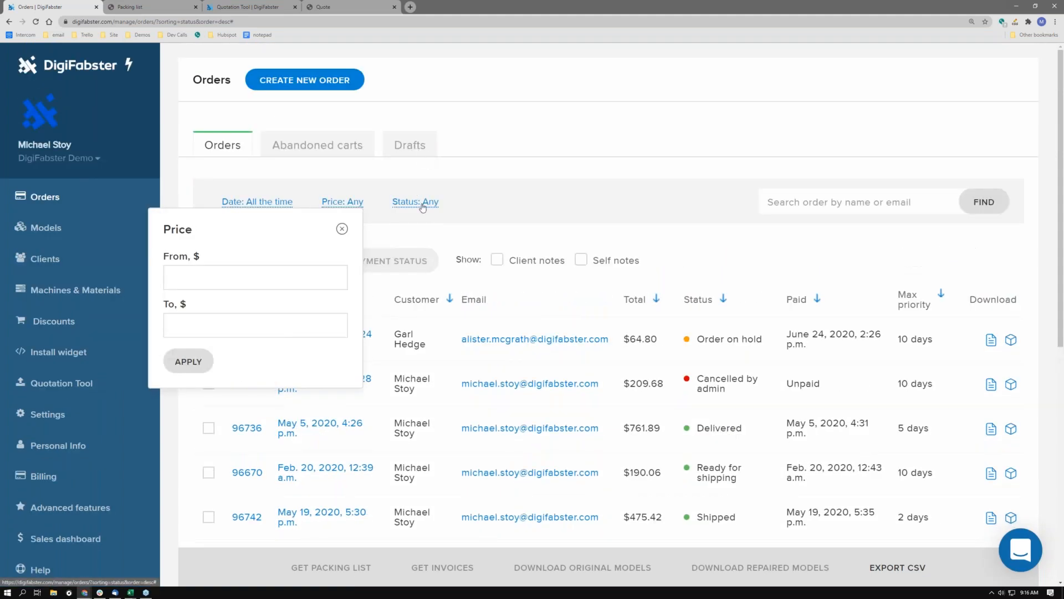
left_click(415, 201)
left_click(418, 160)
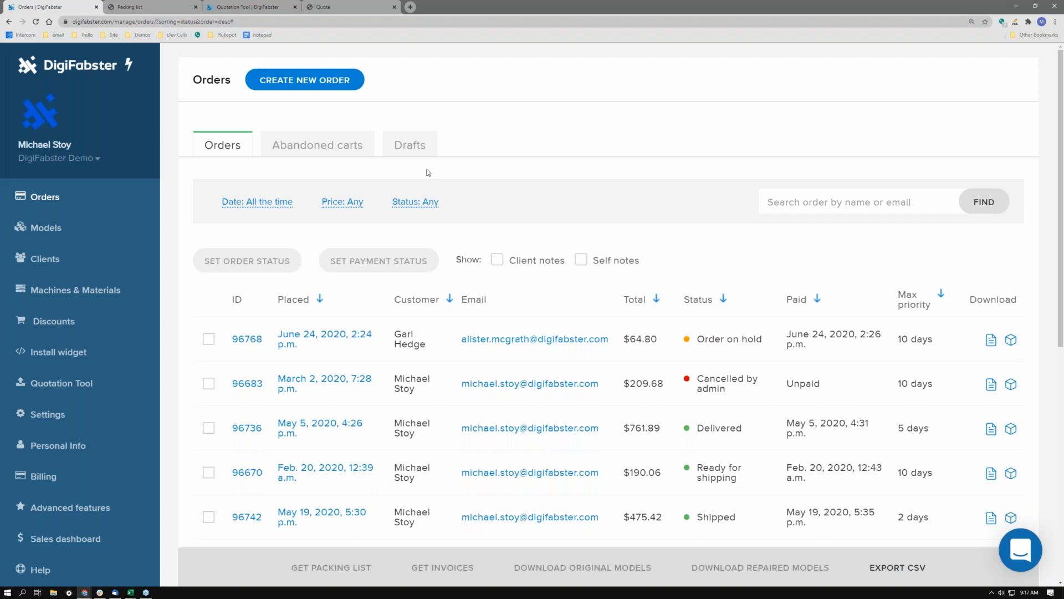
Open the widget installation page and highlight the complete iframe embed code.
left_click(121, 357)
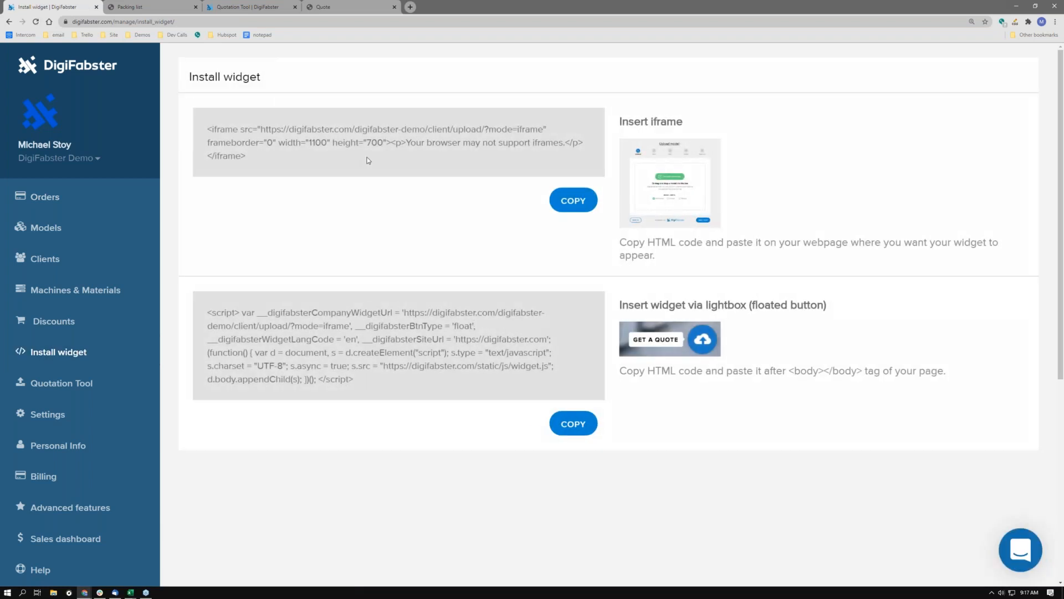
left_click_drag(246, 157, 206, 132)
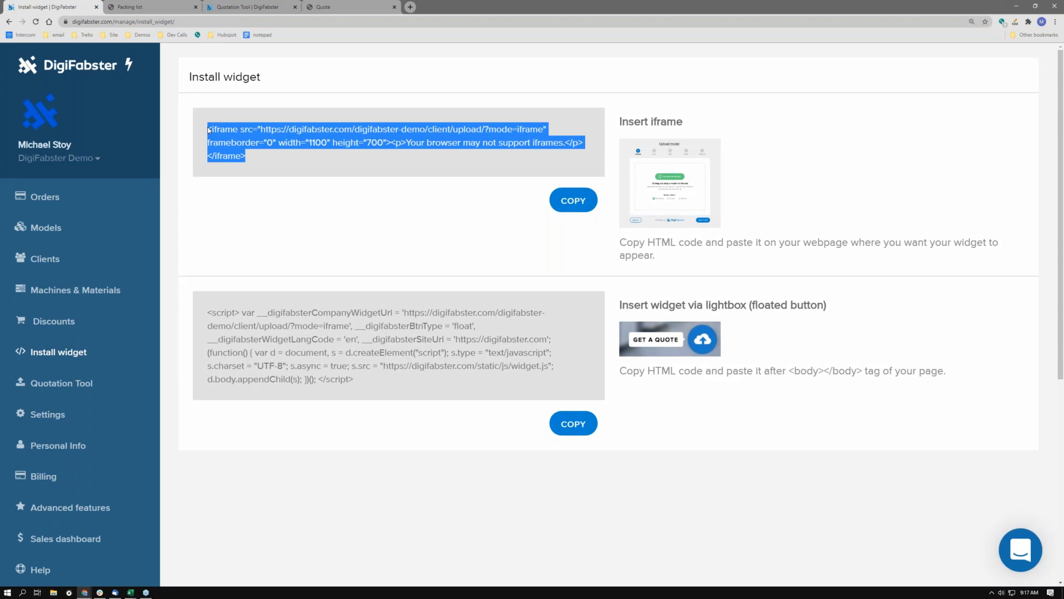
Open the bookmarked client widget in place of the Quotation Tool and quote 3 axis machine.step from the model library.
left_click(246, 8)
left_click(111, 34)
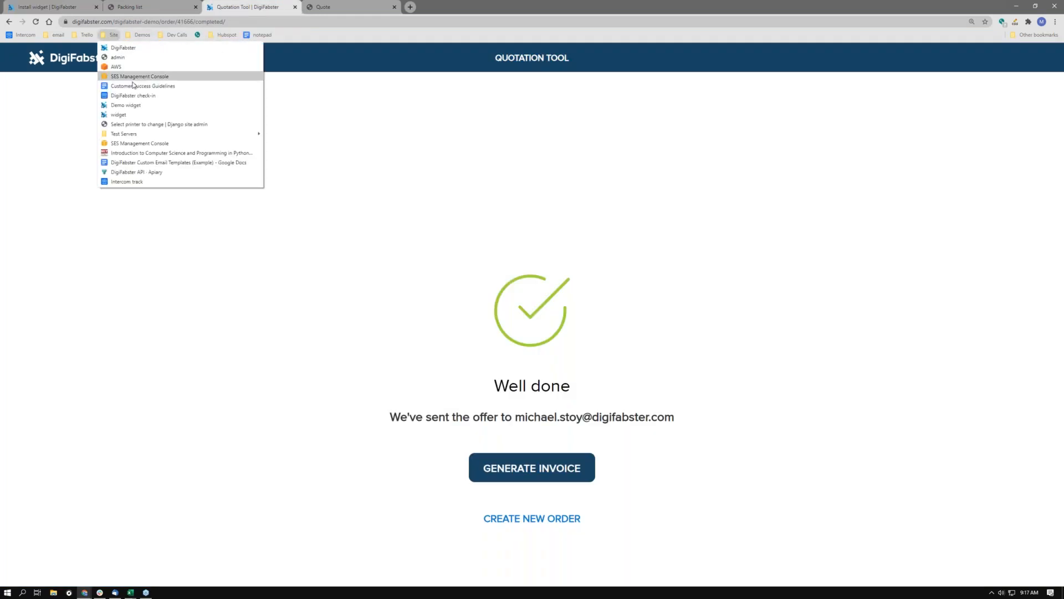
left_click(135, 114)
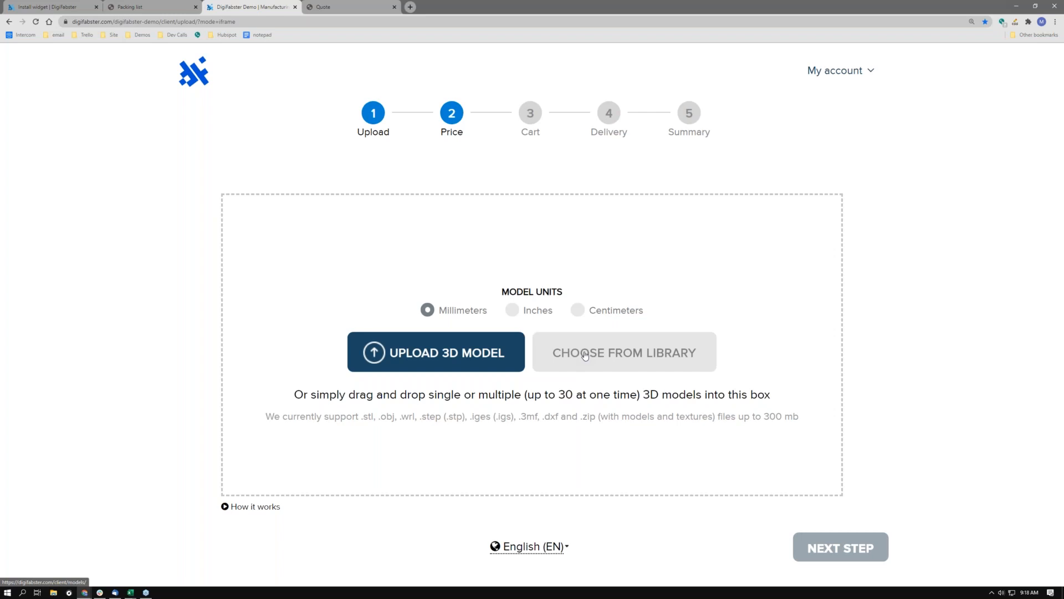
left_click(585, 354)
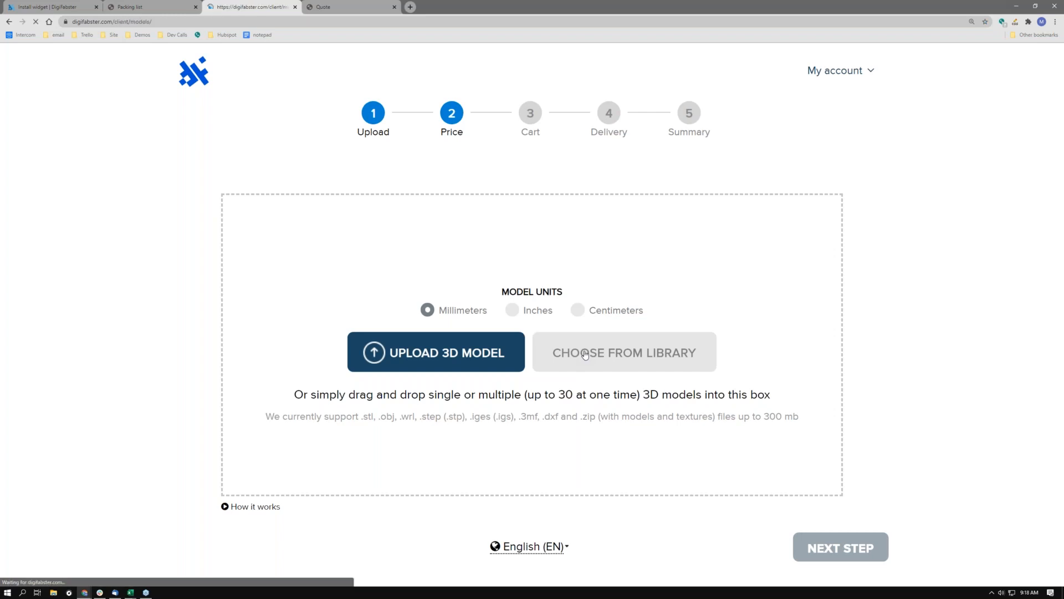
scroll(571, 339, "down", 3)
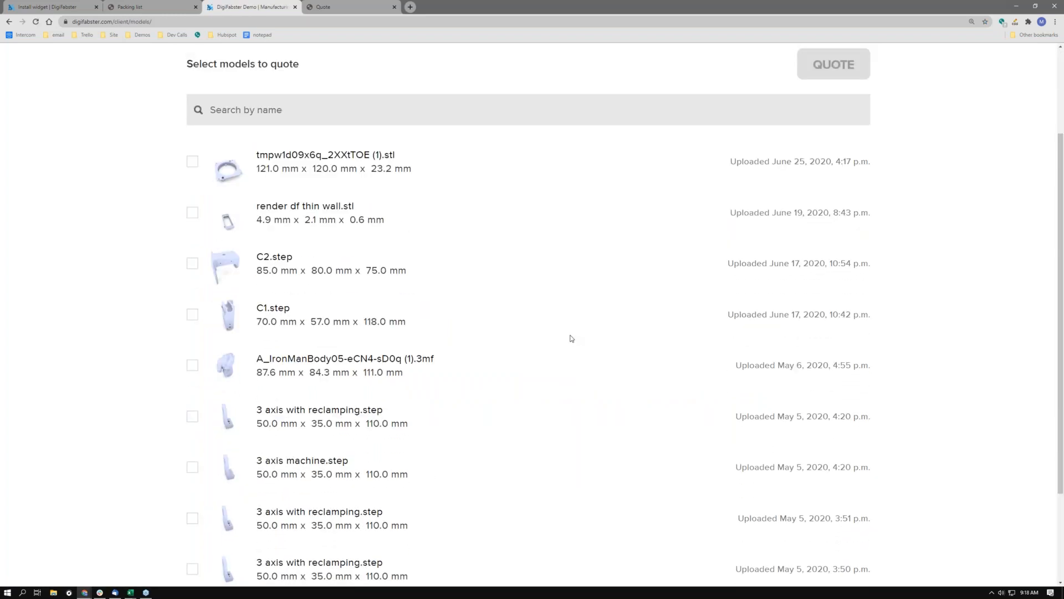
scroll(571, 338, "down", 3)
left_click(192, 337)
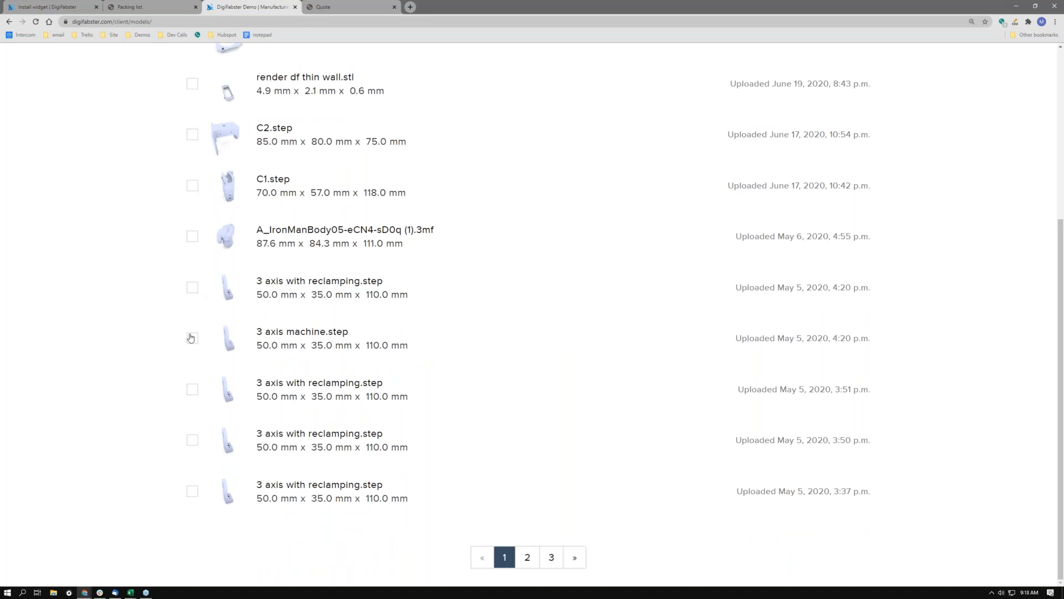
scroll(612, 322, "up", 5)
left_click(825, 143)
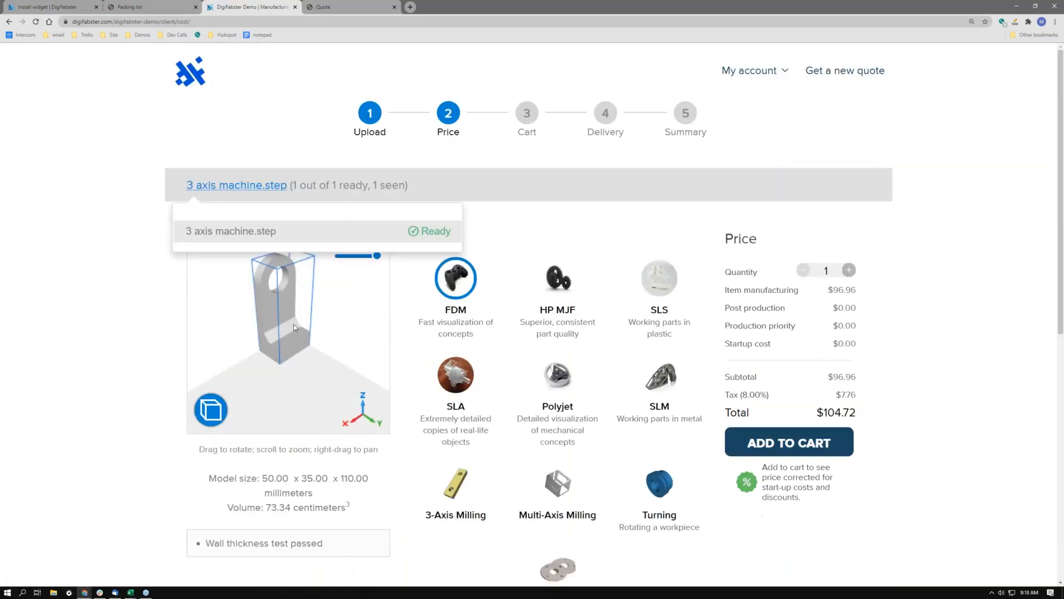
Configure the part for 3-Axis Milling in aluminum with a blind hole and add it to the cart.
left_click(455, 485)
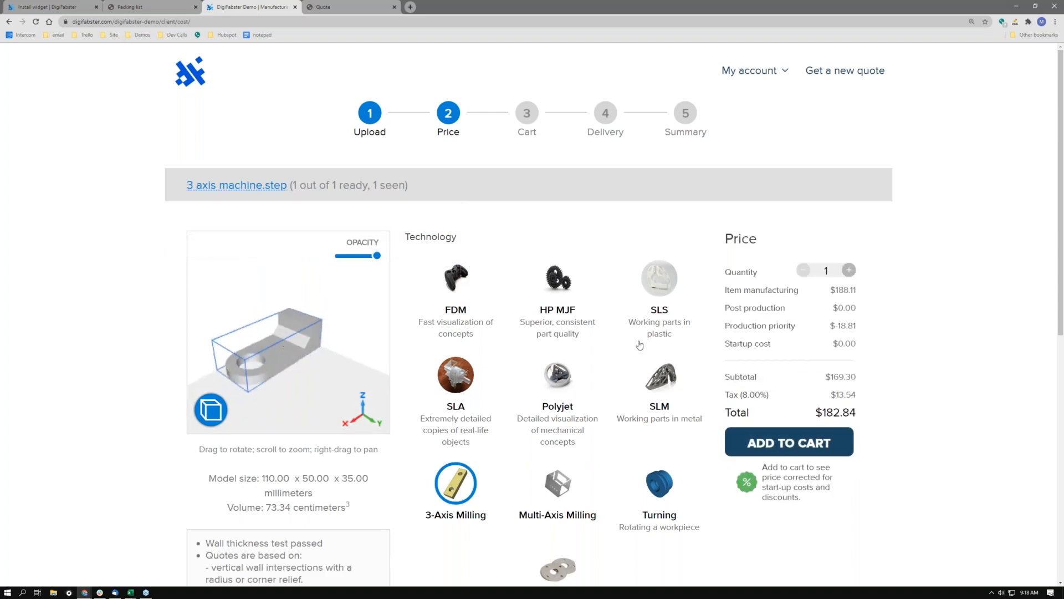
scroll(830, 305, "down", 1)
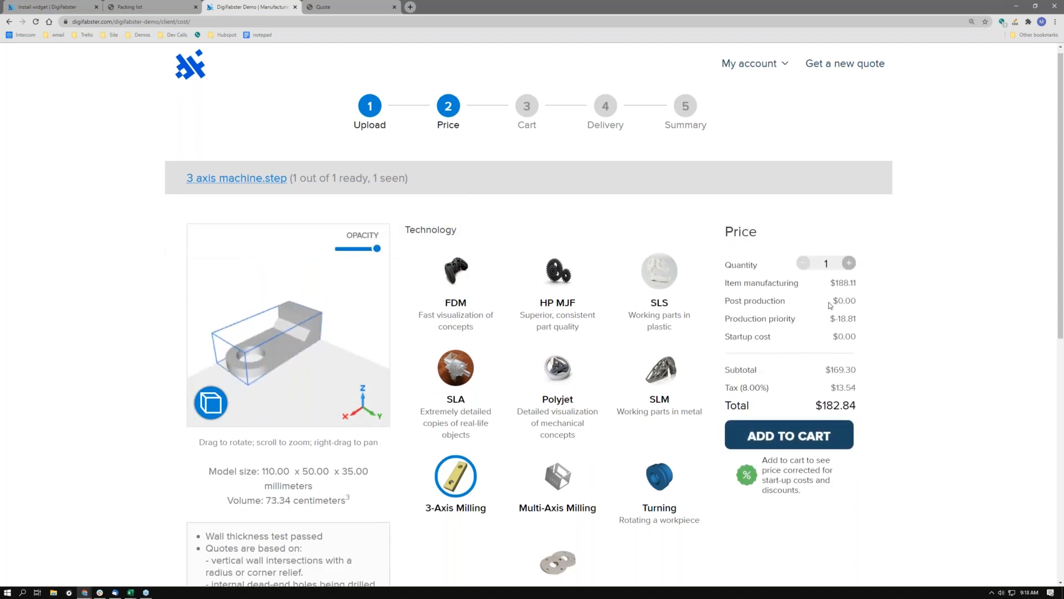
scroll(830, 306, "down", 6)
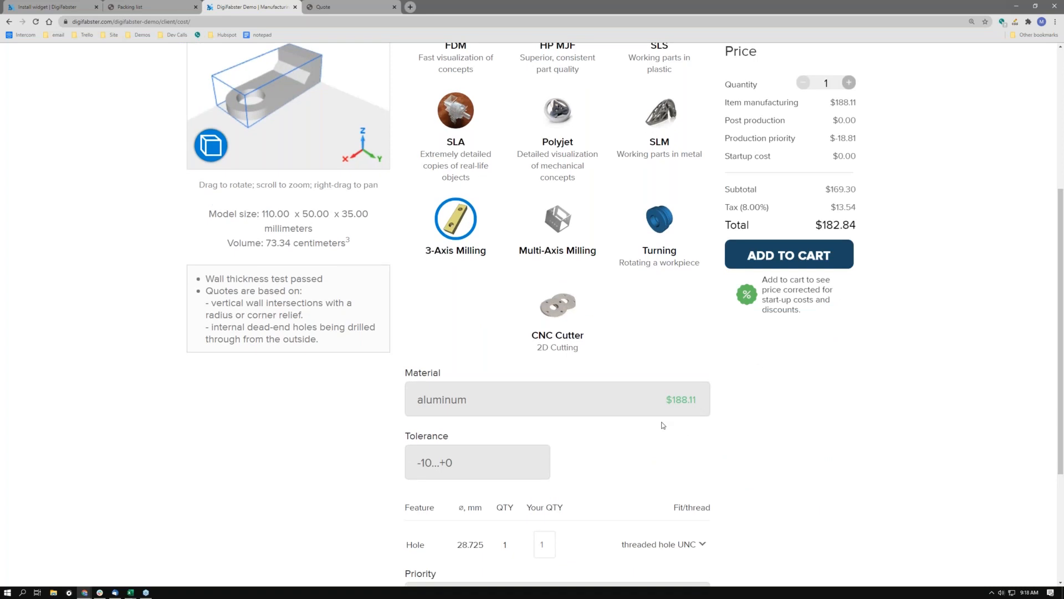
left_click(663, 437)
left_click(661, 478)
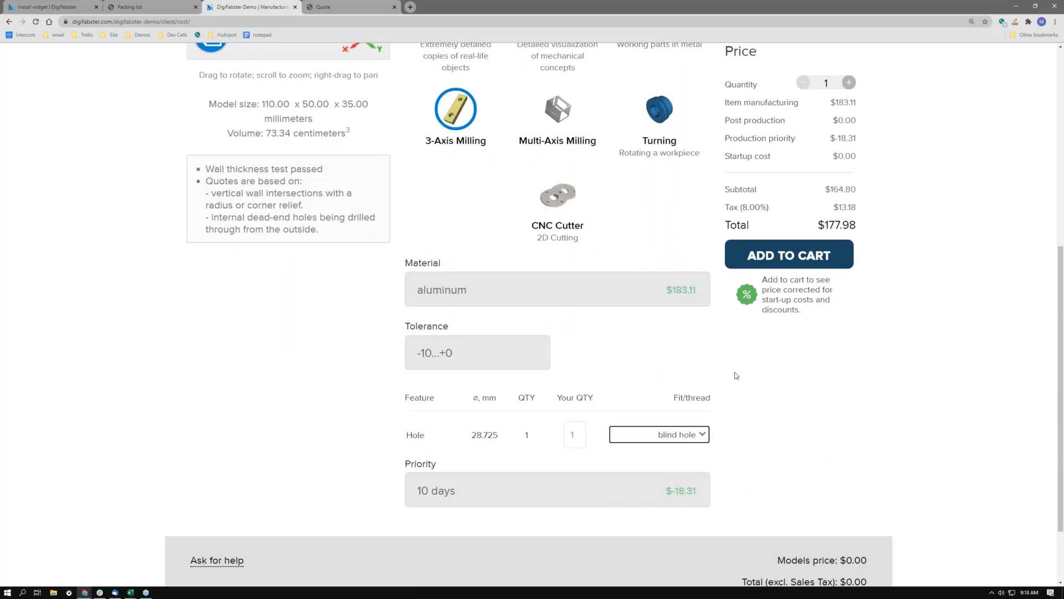
left_click(793, 262)
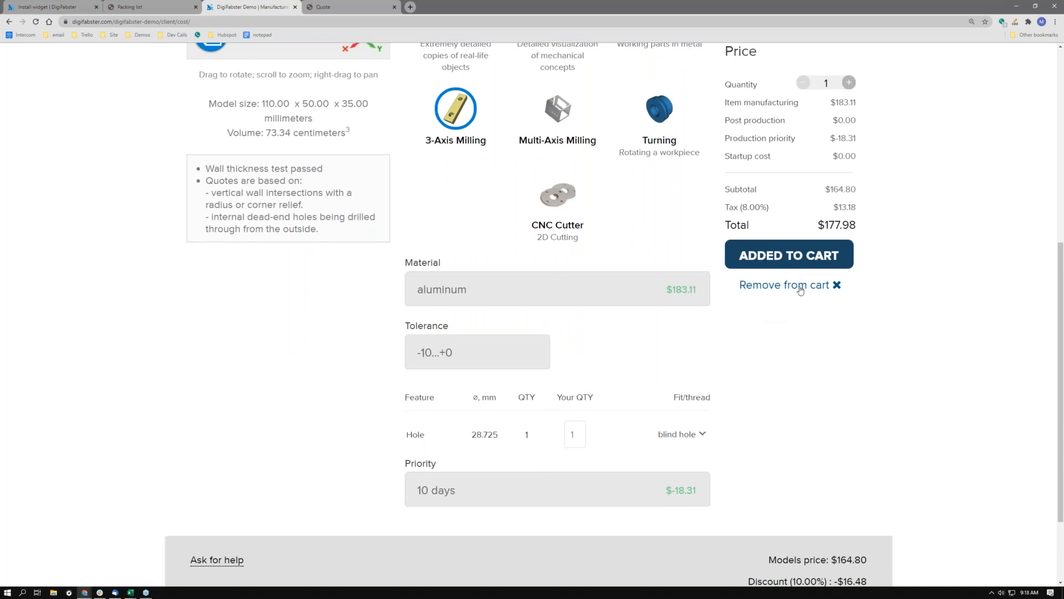
In the cart, set the quantity of 3 axis machine.step to 4 and highlight its batch discount.
scroll(798, 293, "down", 2)
left_click(800, 566)
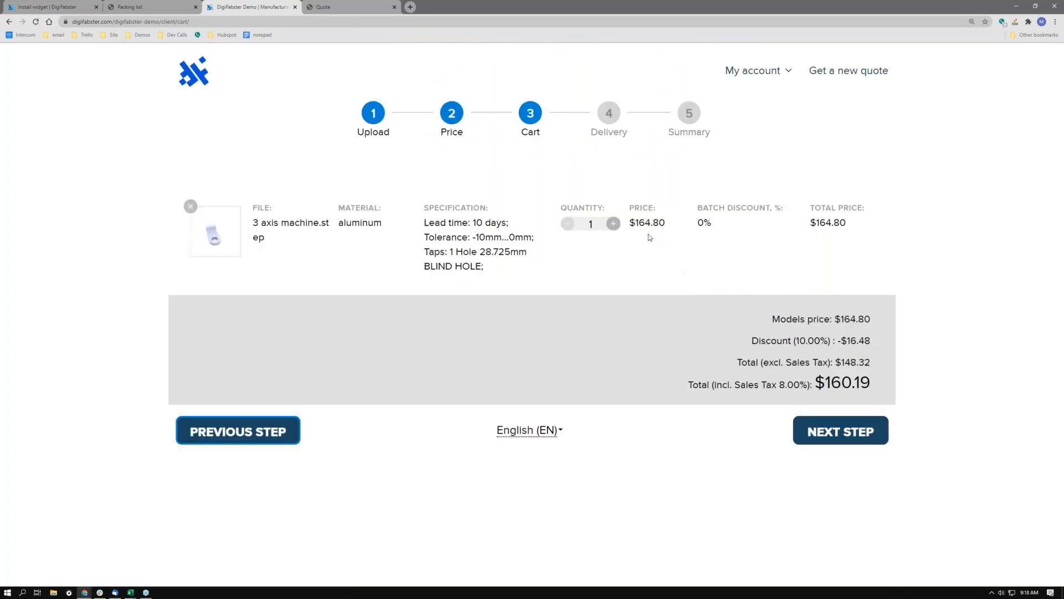
left_click(613, 223)
left_click(613, 224)
left_click(613, 223)
left_click_drag(601, 225, 586, 224)
left_click_drag(718, 228, 697, 224)
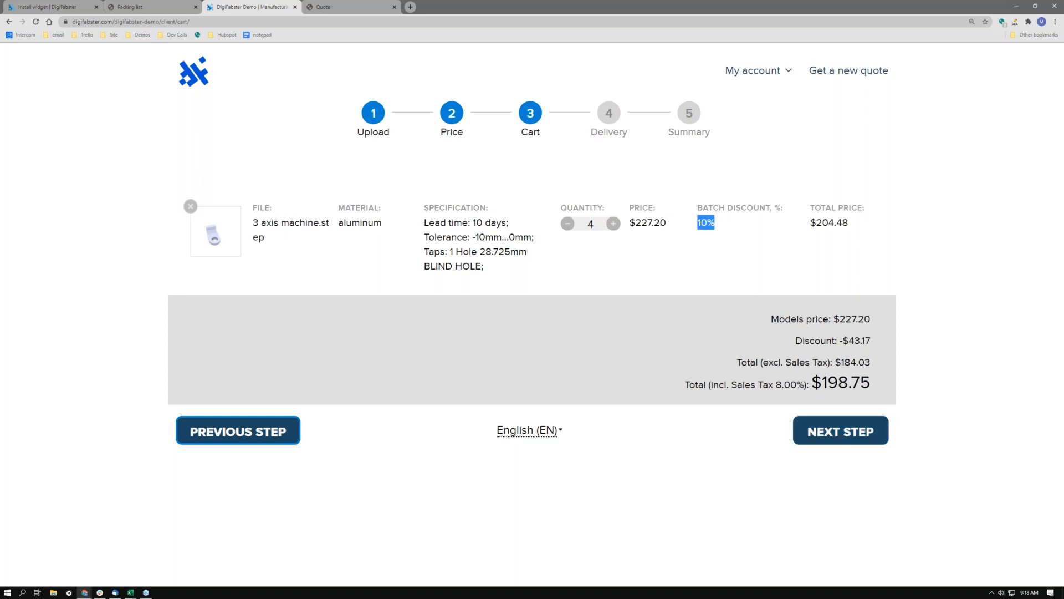
Accept the cart and proceed with the prefilled contact details and local pickup as the delivery option.
left_click(840, 435)
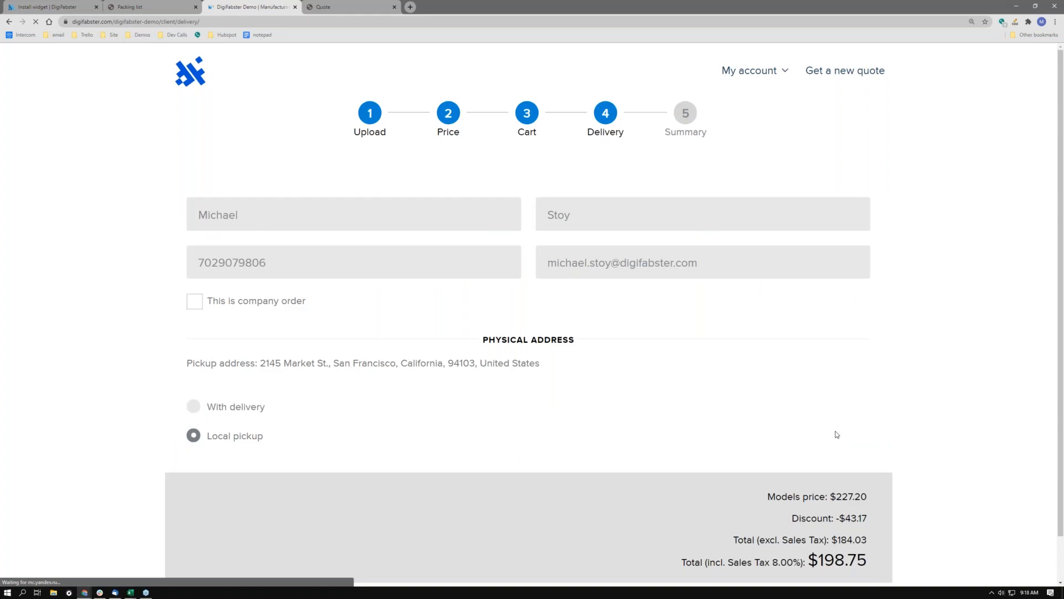
scroll(843, 563, "down", 1)
left_click(842, 562)
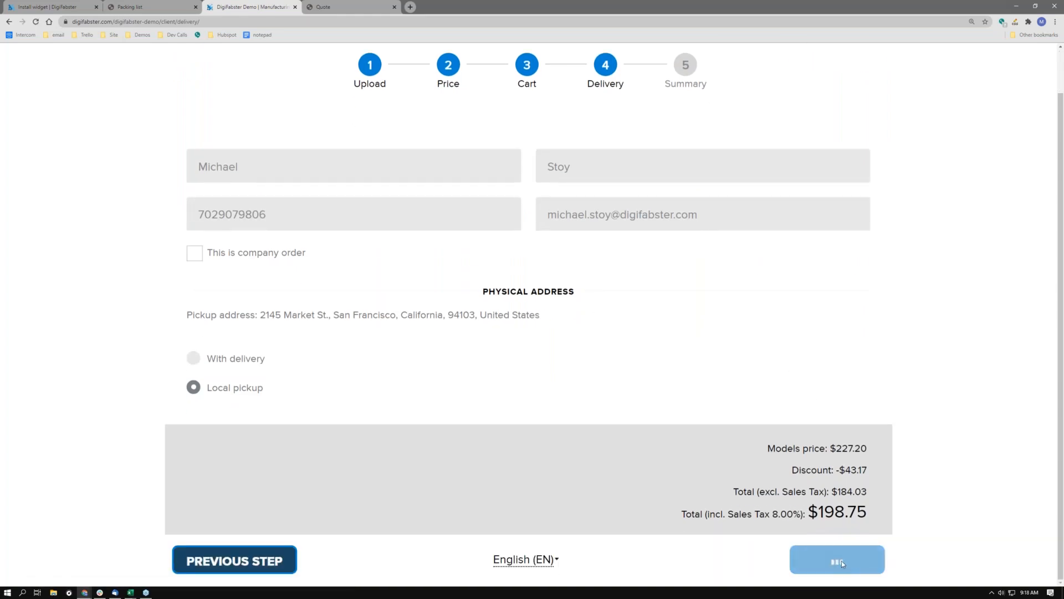
Look through the order summary with its promo code, notes and PO number fields, and submit the order for review.
scroll(837, 546, "down", 3)
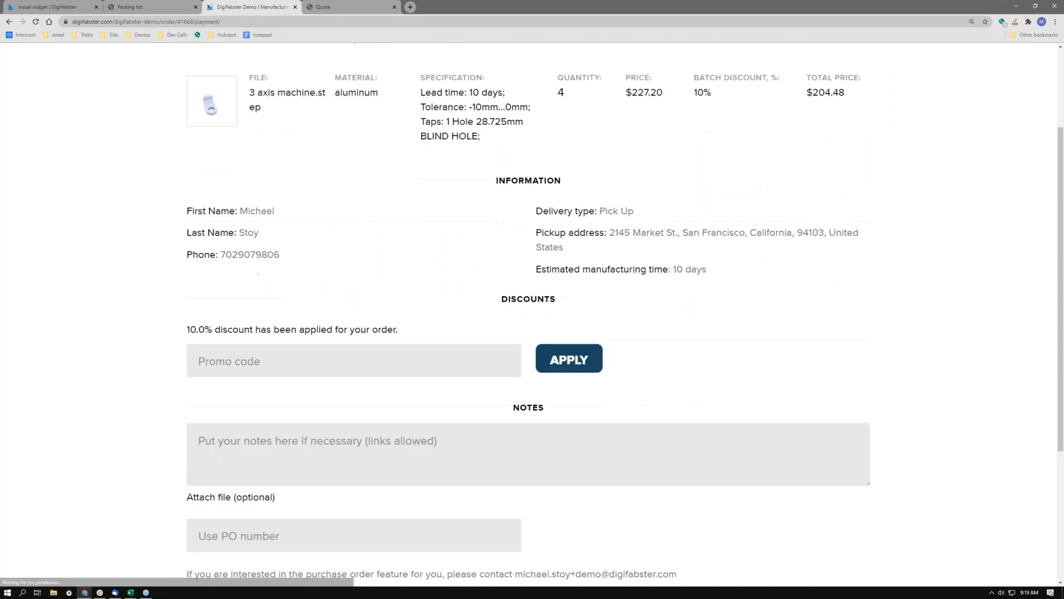
scroll(464, 331, "down", 3)
left_click(464, 332)
scroll(463, 330, "down", 2)
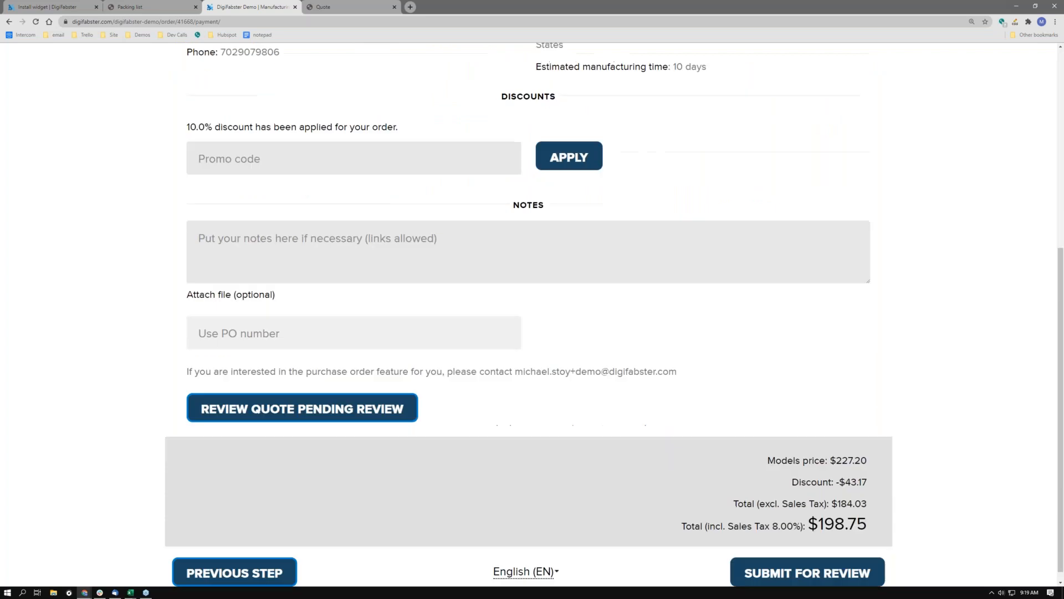
scroll(233, 304, "down", 1)
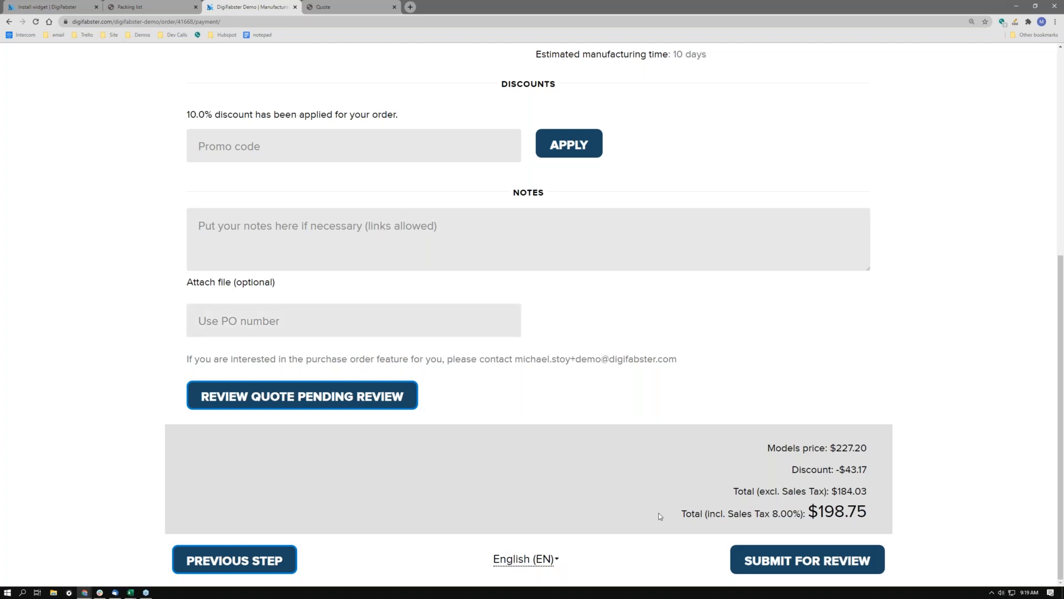
left_click(850, 555)
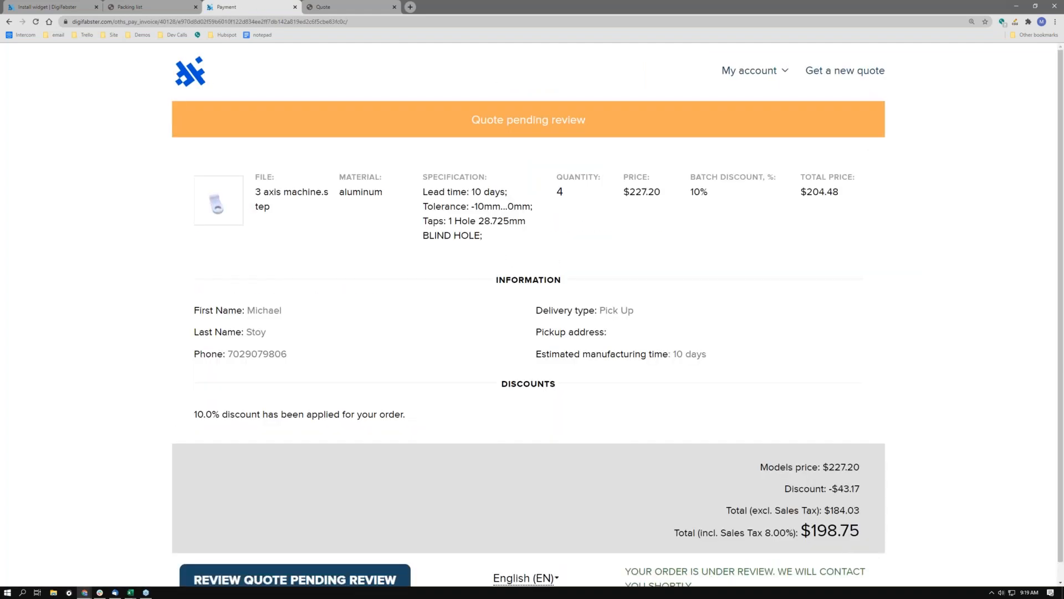
scroll(858, 532, "down", 1)
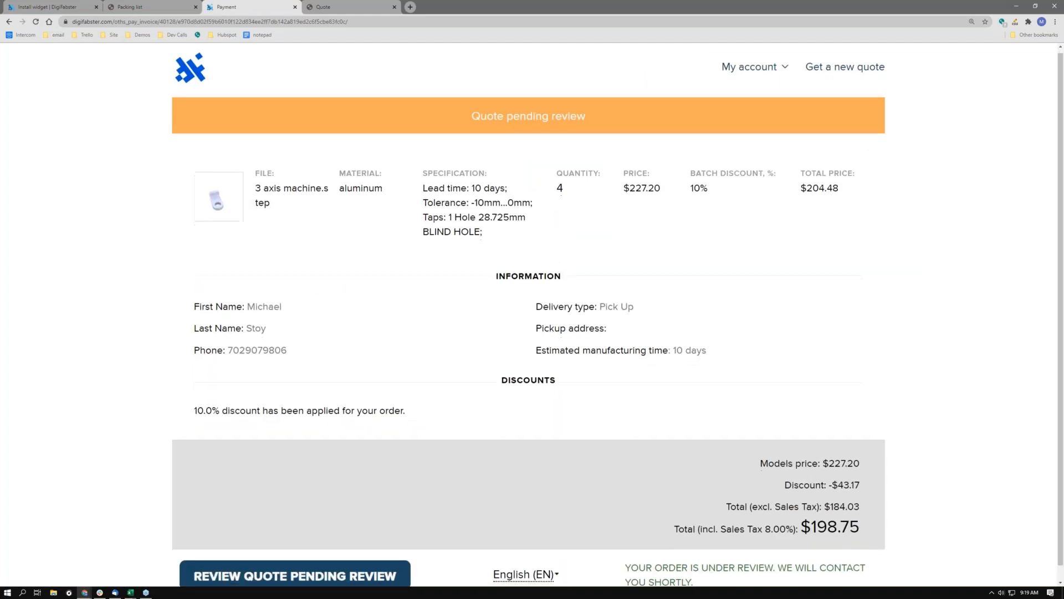
scroll(848, 527, "up", 1)
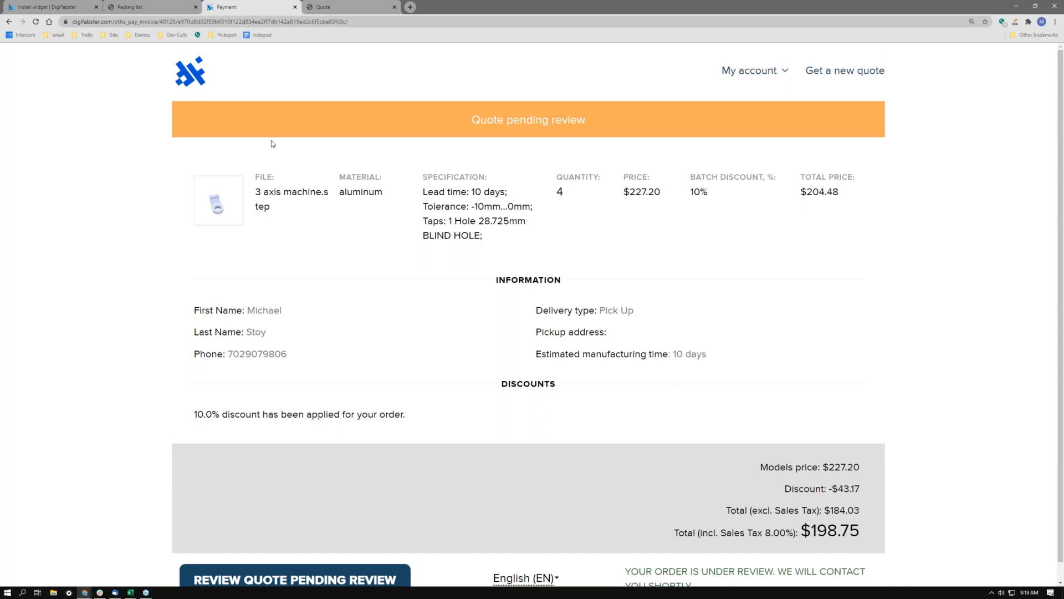
Return to the management console and open the newest order to examine its customer, delivery and model details.
left_click(39, 6)
left_click(54, 206)
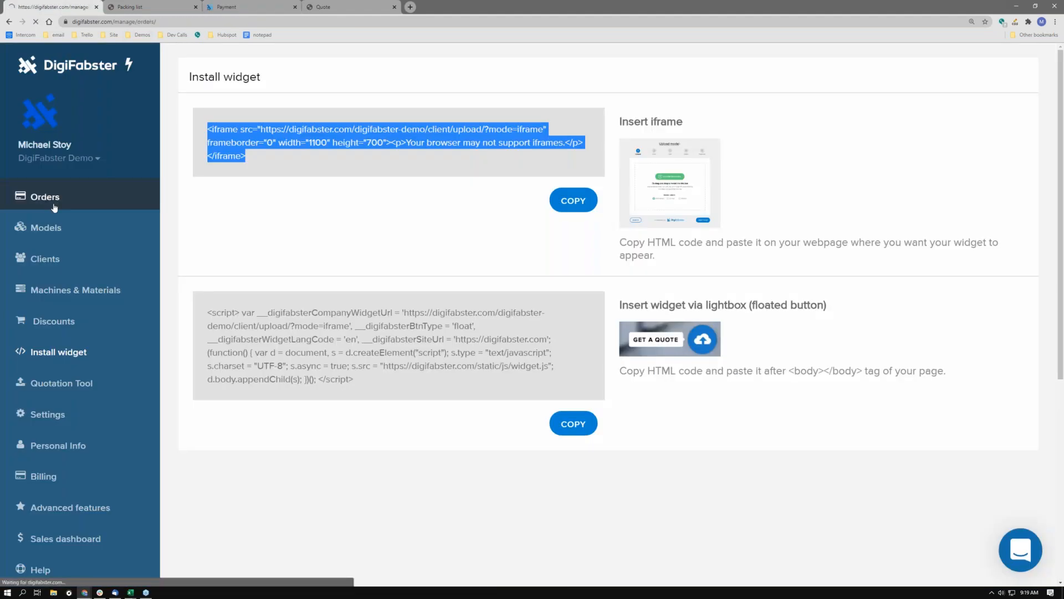
left_click(248, 340)
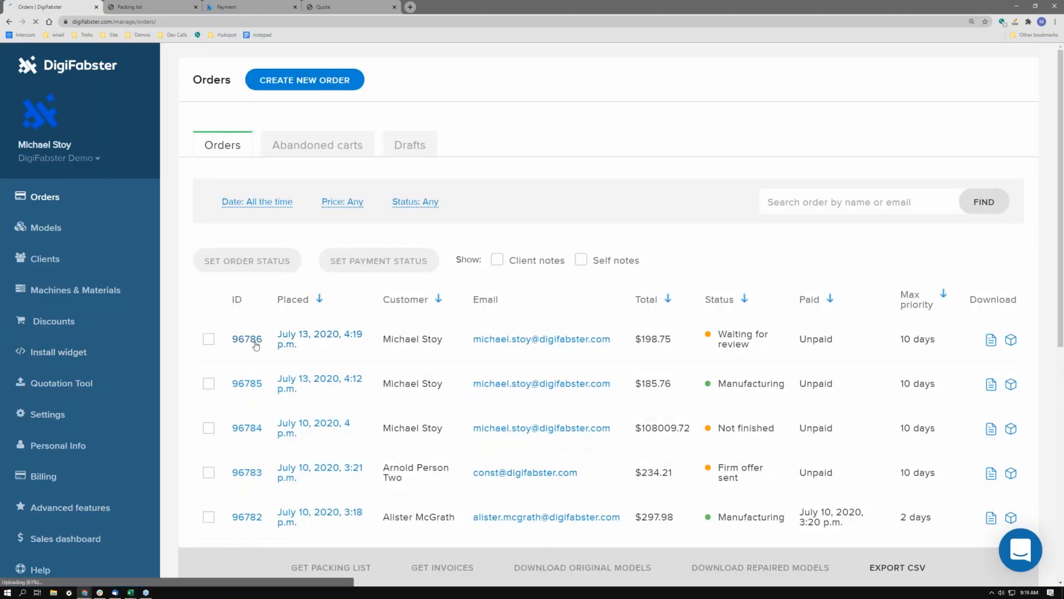
scroll(264, 341, "down", 5)
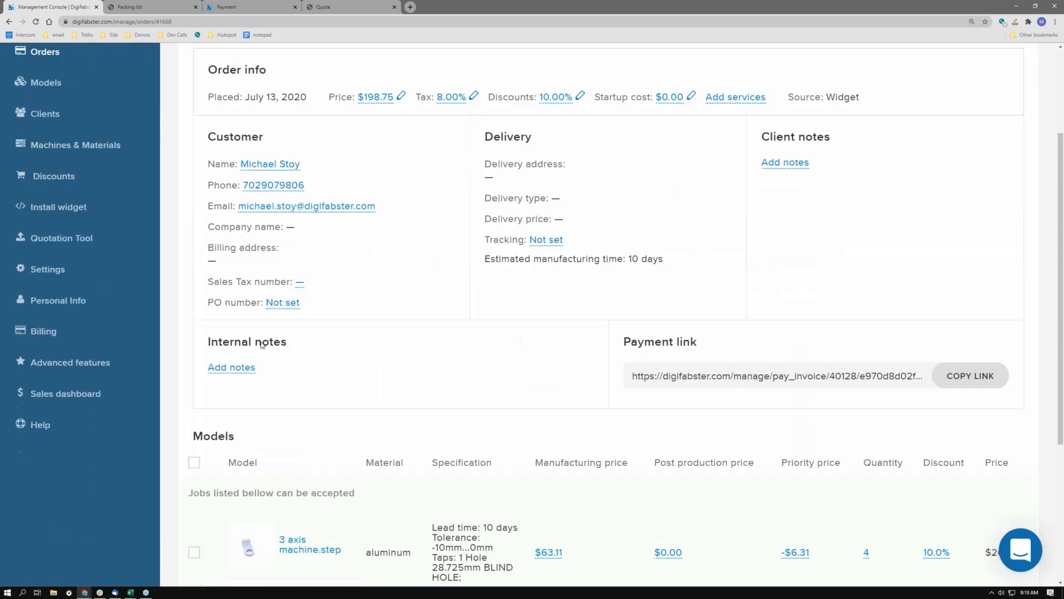
scroll(264, 340, "up", 1)
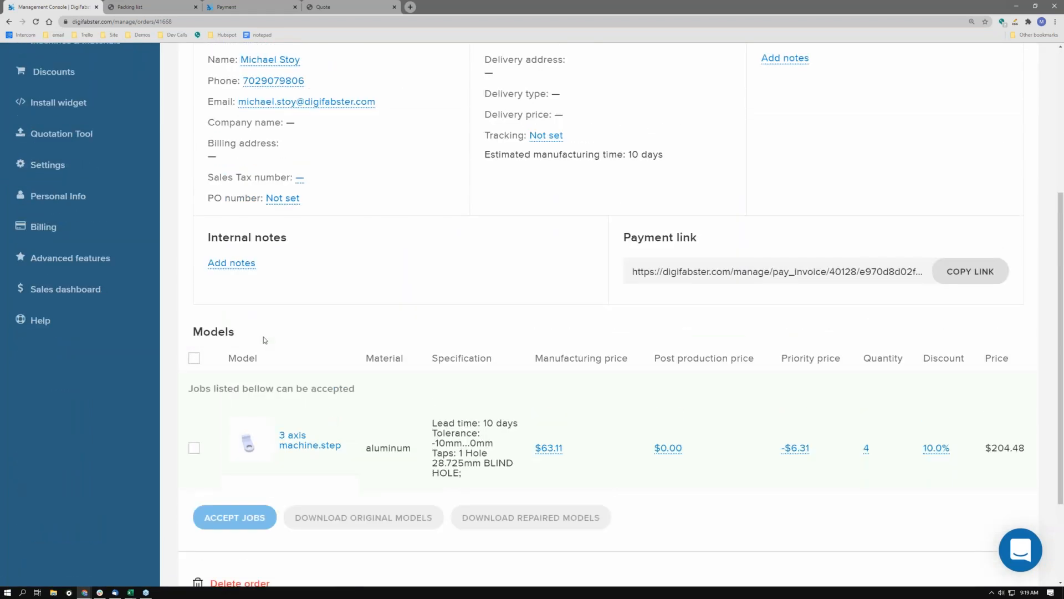
scroll(266, 331, "up", 1)
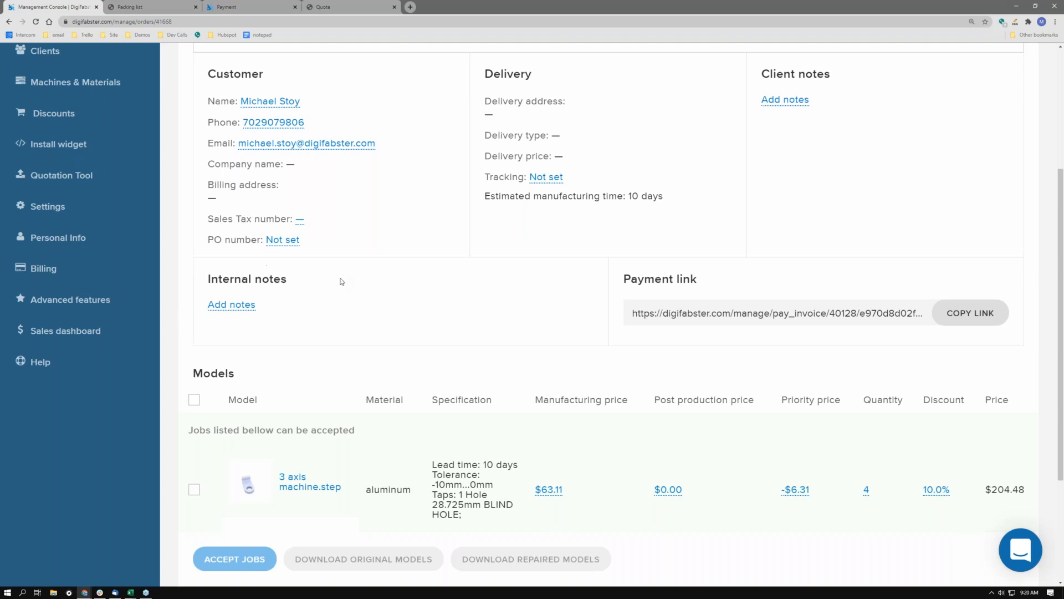
scroll(341, 281, "up", 2)
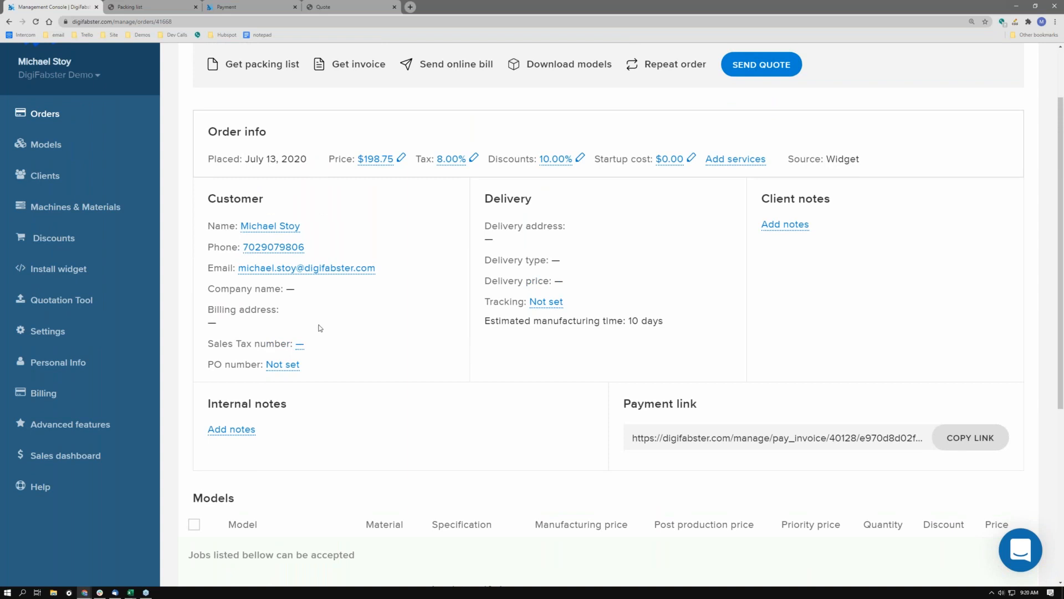
Open the Quotation Tool's client page, and return to the orders list in the management console to view the order statuses.
left_click(89, 302)
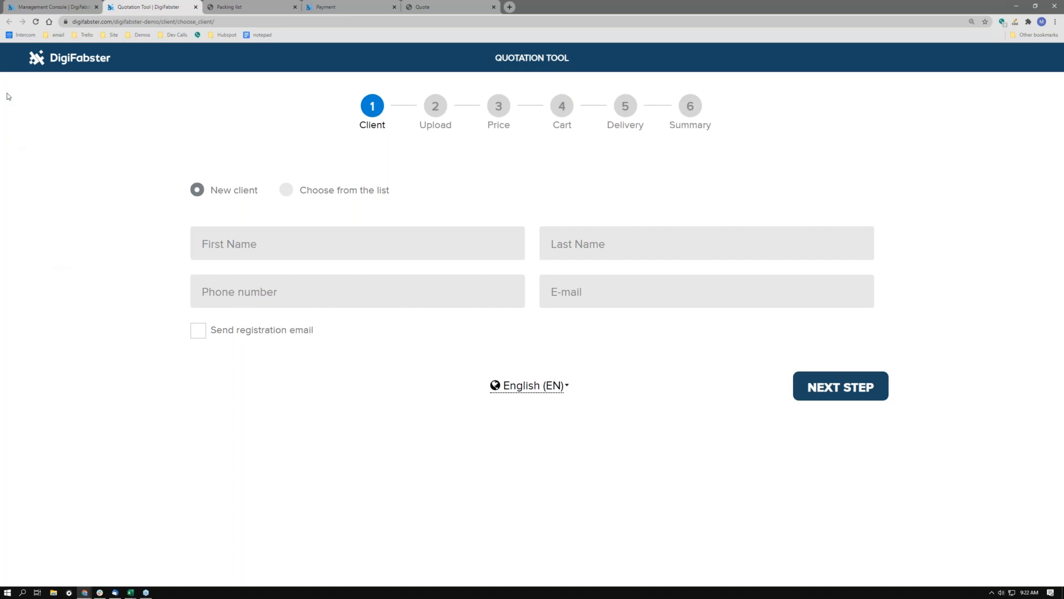
left_click(47, 8)
left_click(56, 123)
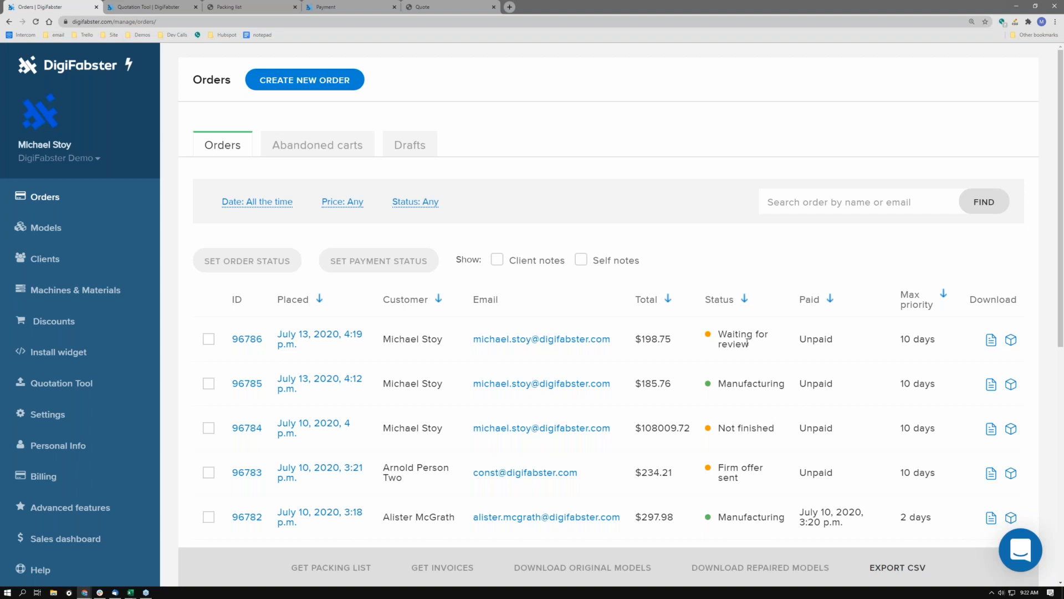
scroll(747, 342, "down", 2)
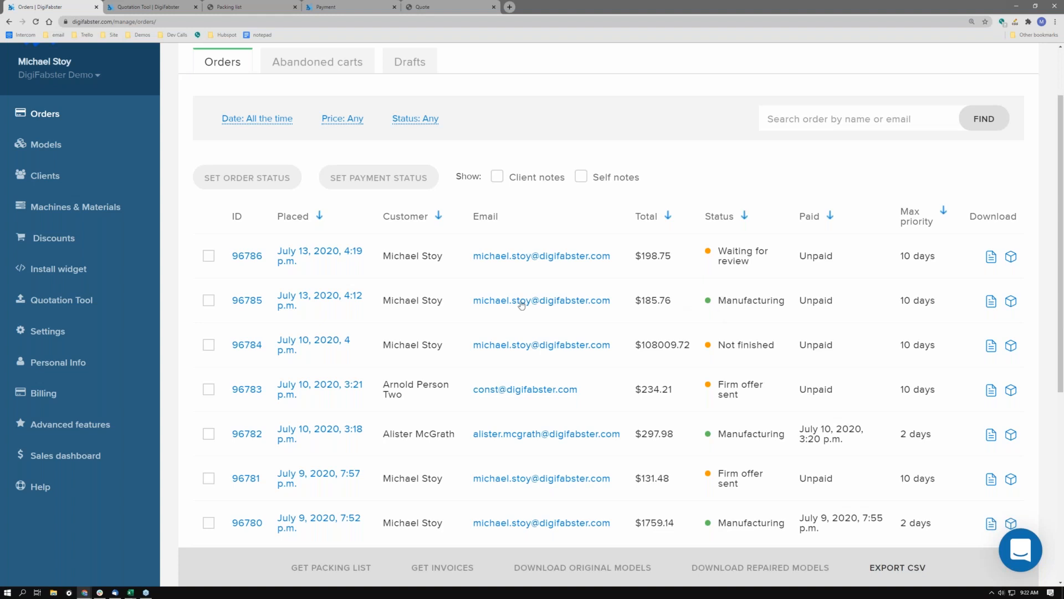
Generate the packing list of the newest order and enlarge it to examine the line item with its visual and dimensional checkboxes.
left_click(255, 259)
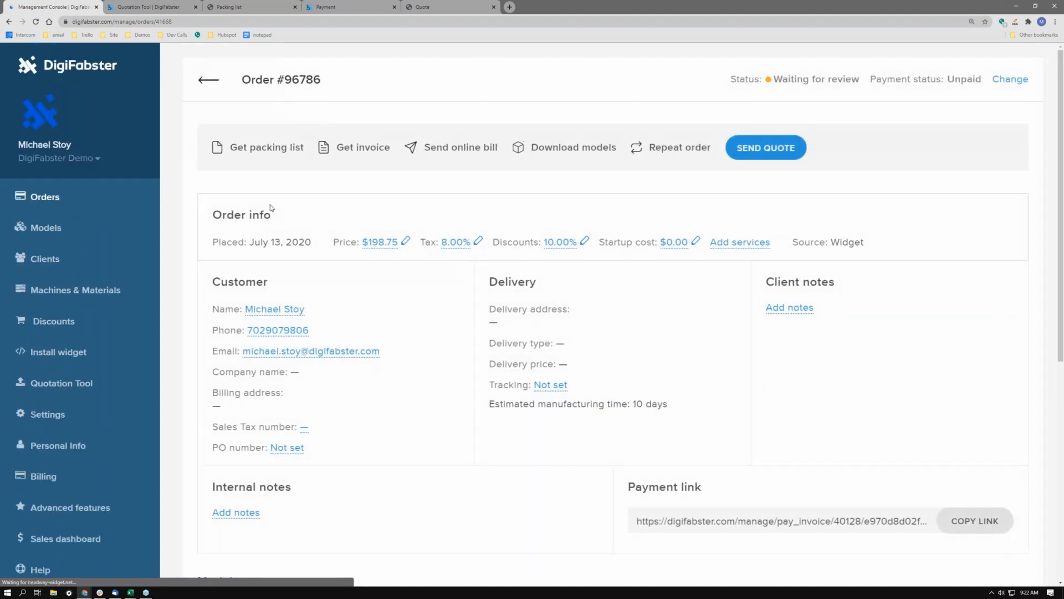
left_click(285, 149)
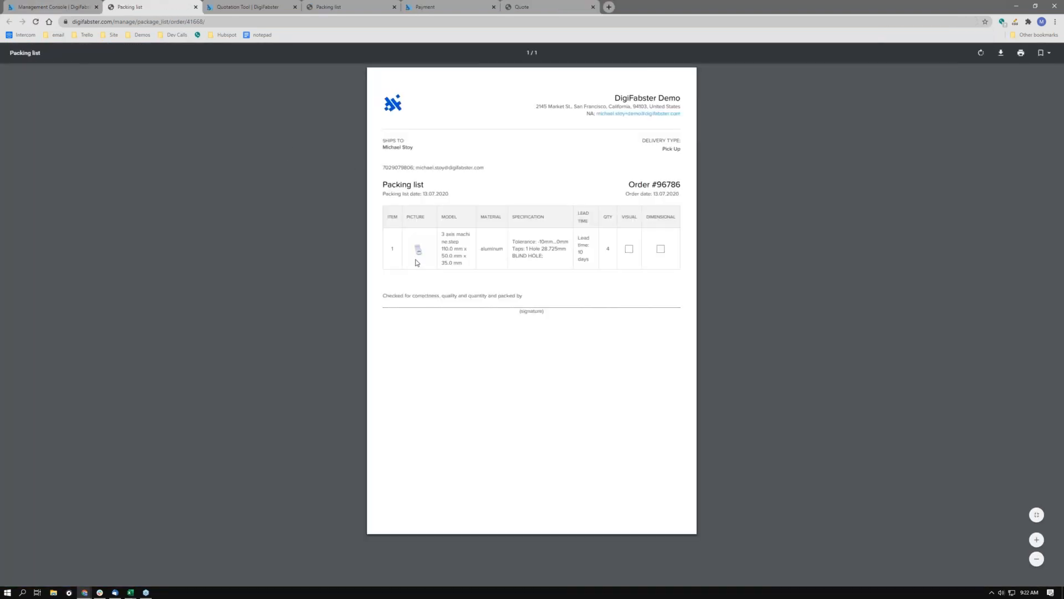
key("ctrl+plus")
key("ctrl+plus")
key("ctrl+plus")
key("ctrl+plus")
key("ctrl+plus")
key("ctrl+plus")
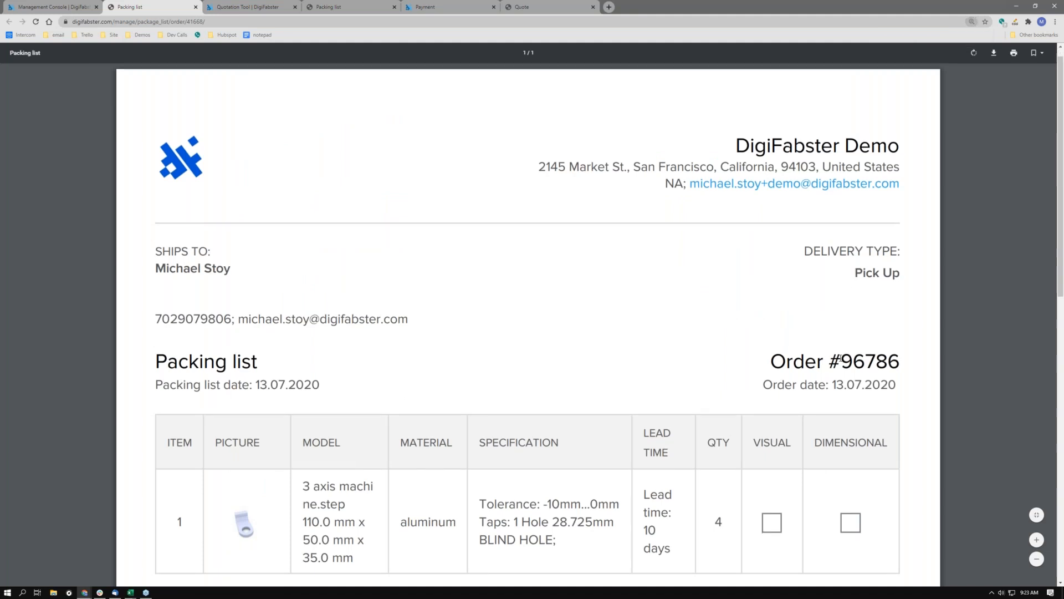
scroll(194, 250, "down", 1)
scroll(183, 238, "down", 2)
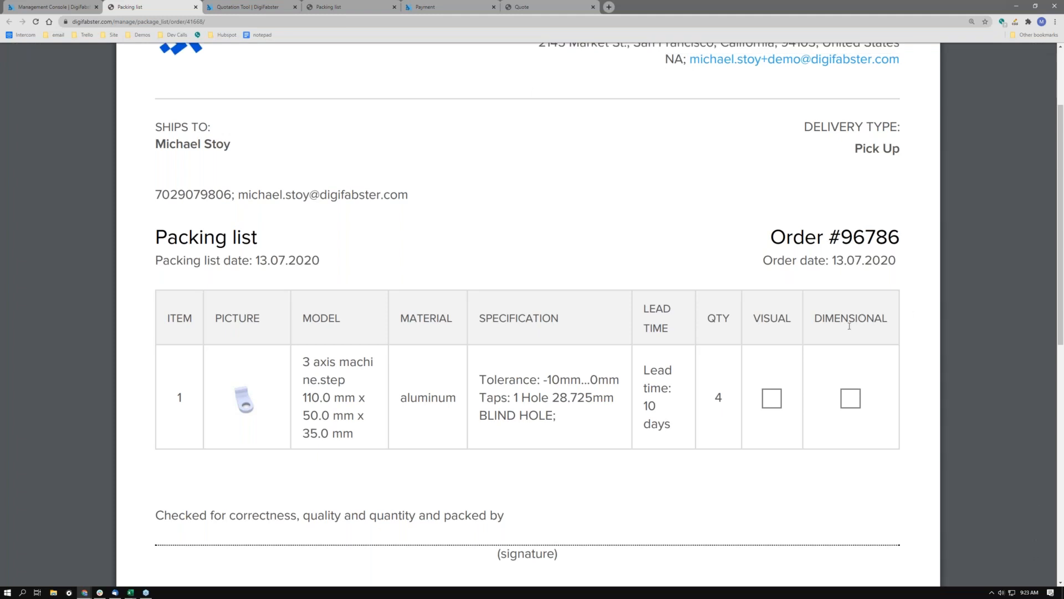
Open the company settings and examine the packing list check options and the order review process.
left_click(54, 7)
left_click(64, 410)
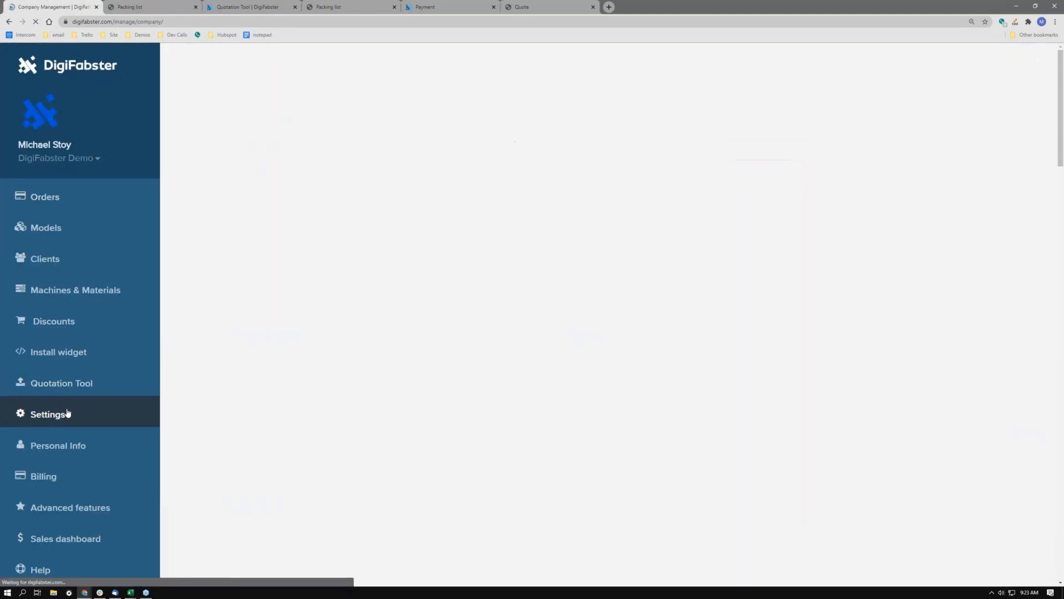
scroll(689, 383, "down", 20)
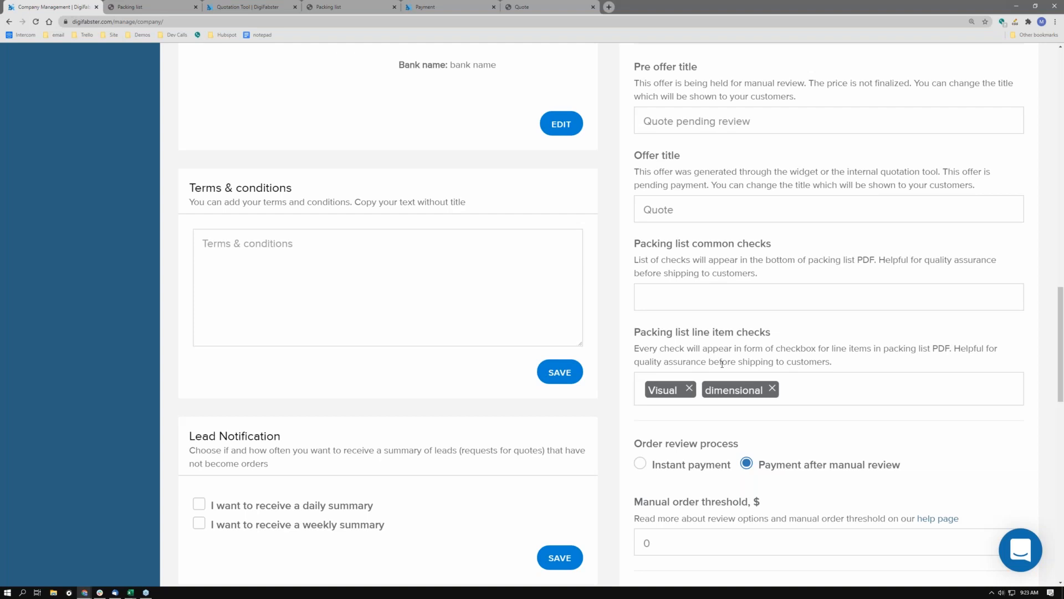
scroll(636, 300, "up", 15)
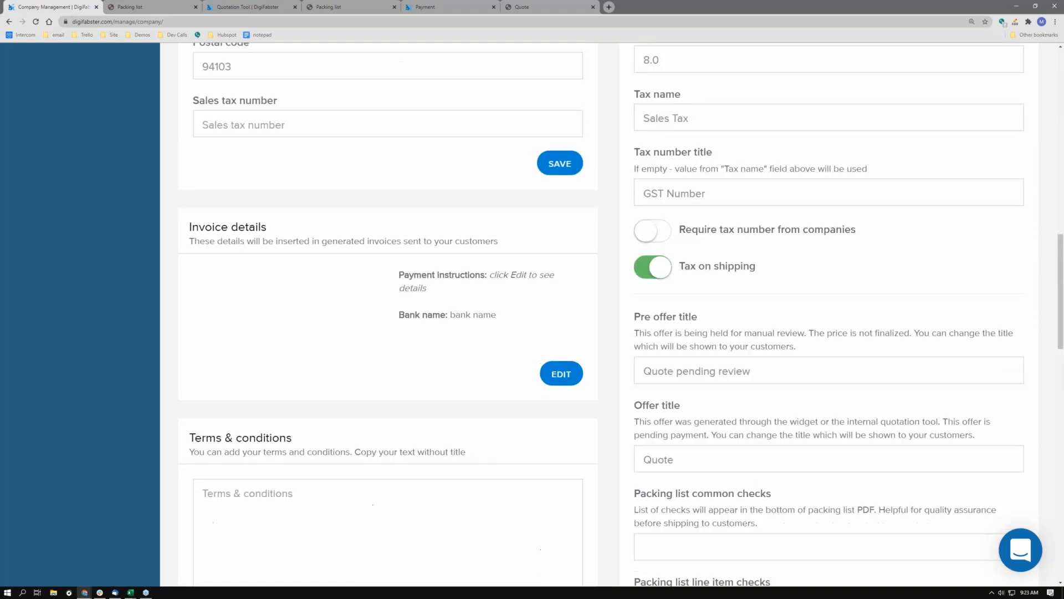
Open the abandoned carts and sort them by reason in descending order.
left_click(108, 202)
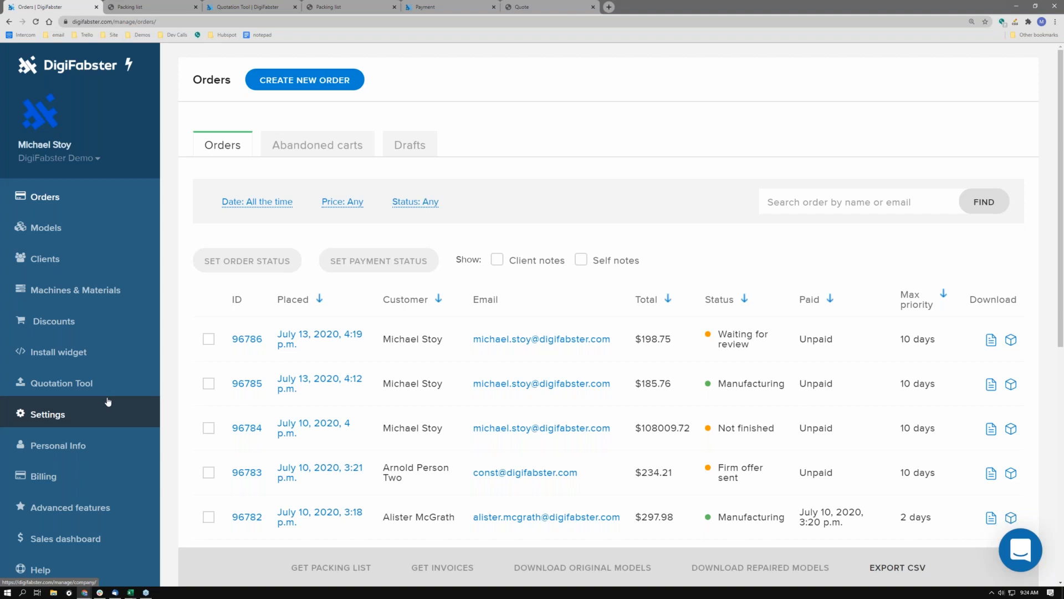
left_click(347, 160)
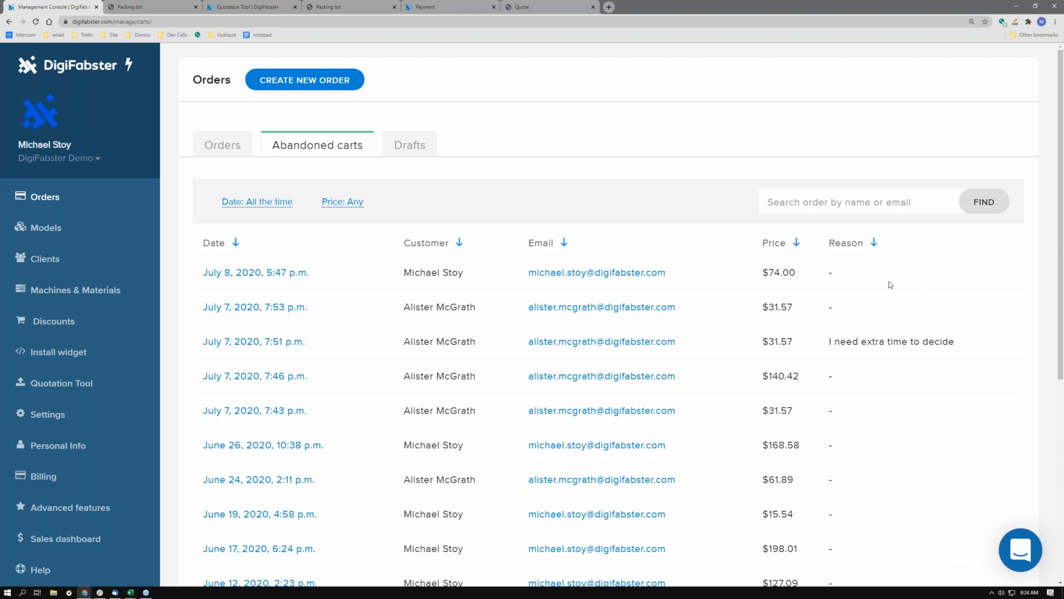
left_click(834, 244)
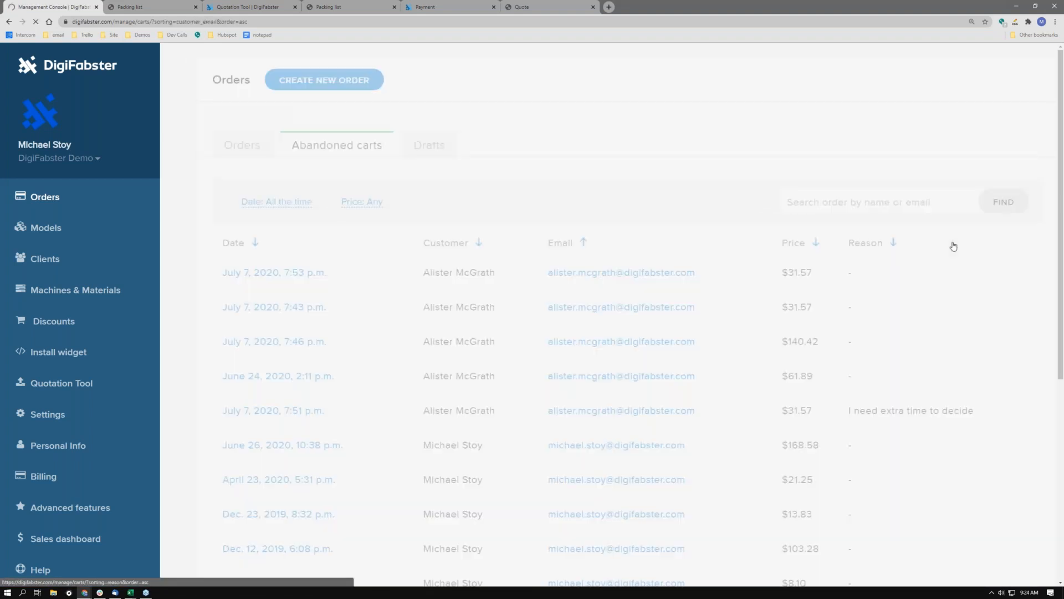
left_click(951, 244)
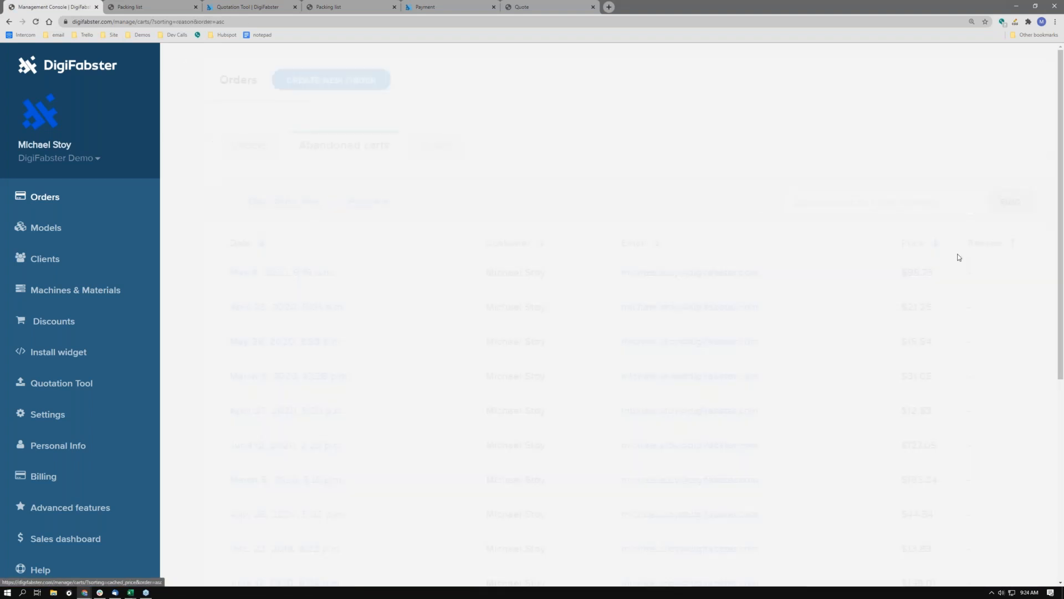
left_click(959, 246)
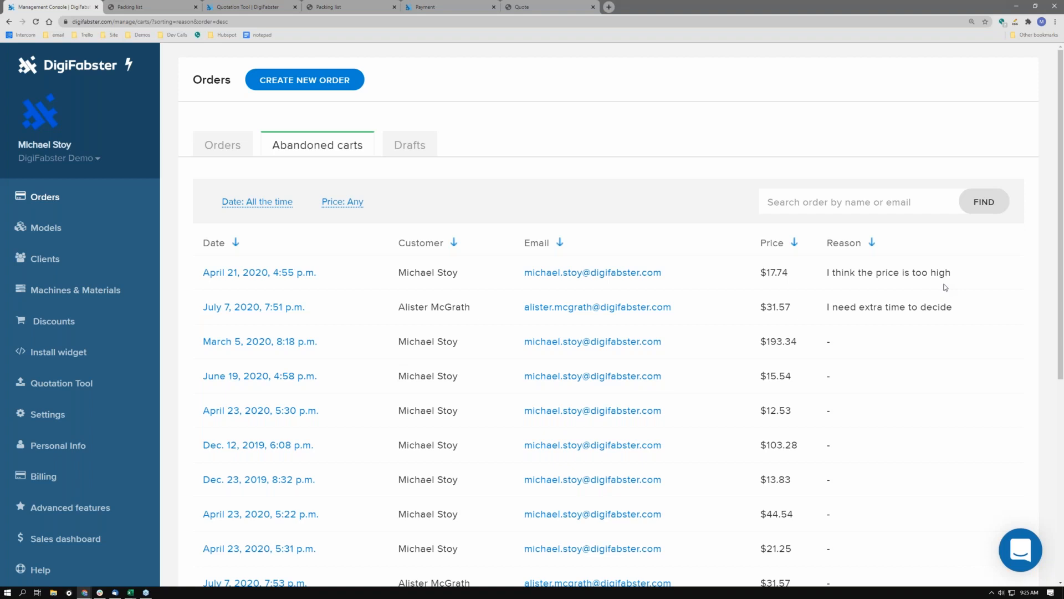
Reopen the newest order from the orders list, view its tracking number entry and close it without saving.
left_click(213, 143)
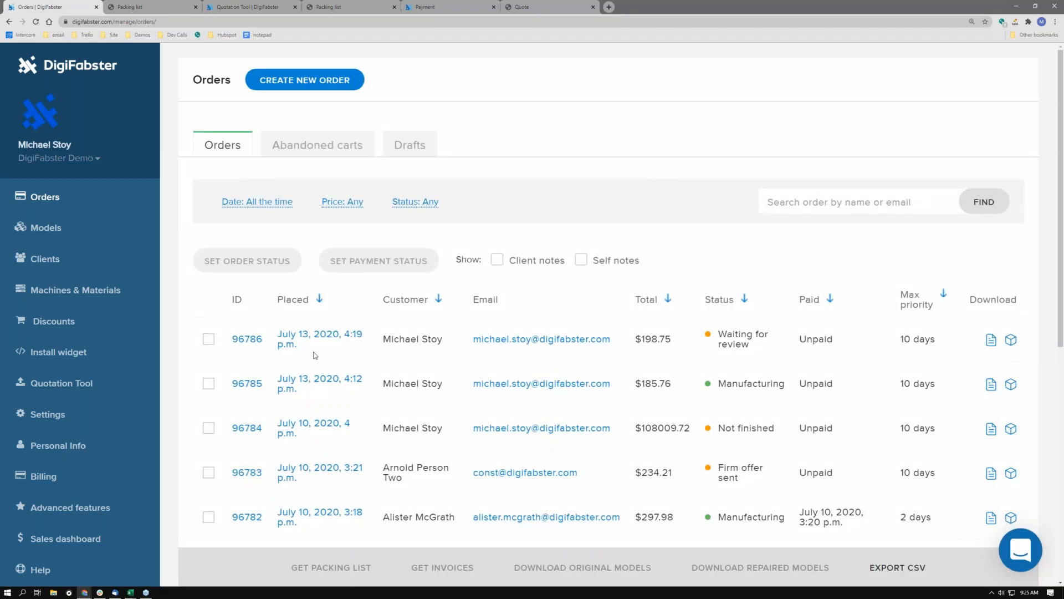
left_click(251, 346)
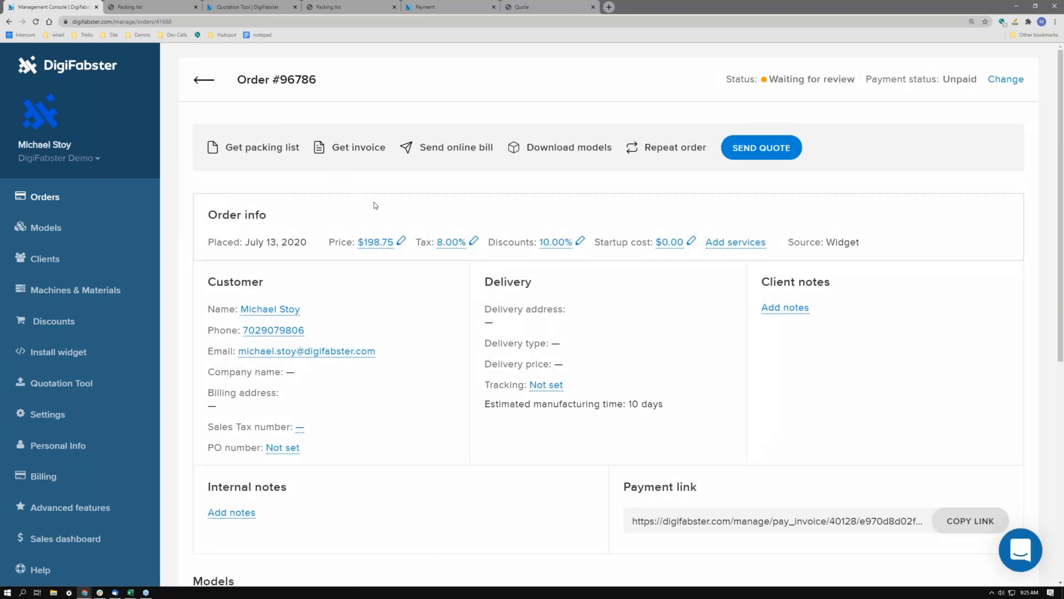
scroll(382, 216, "down", 2)
left_click(549, 302)
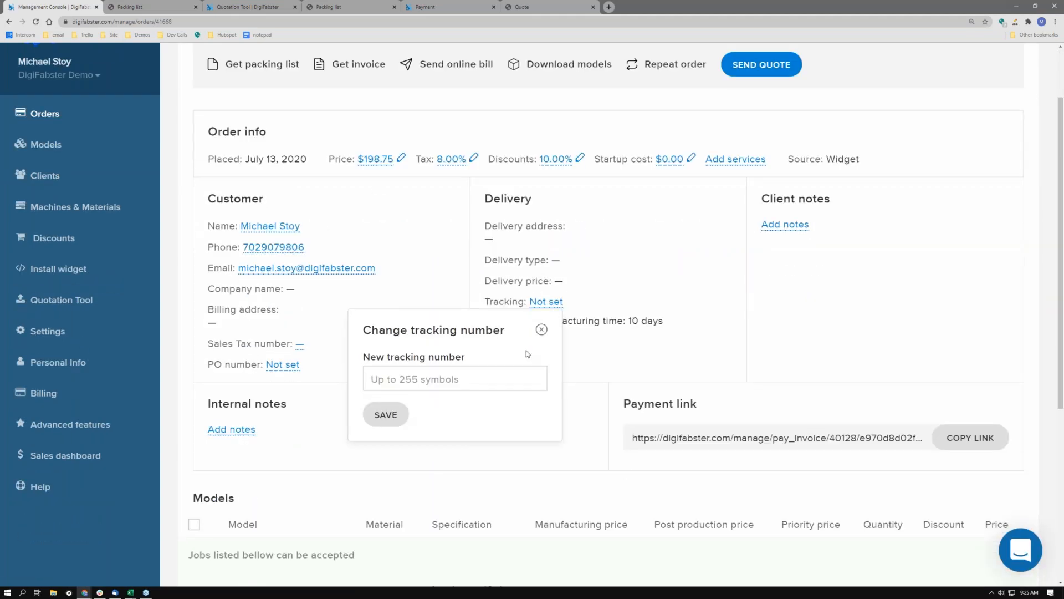
left_click(521, 383)
left_click(541, 329)
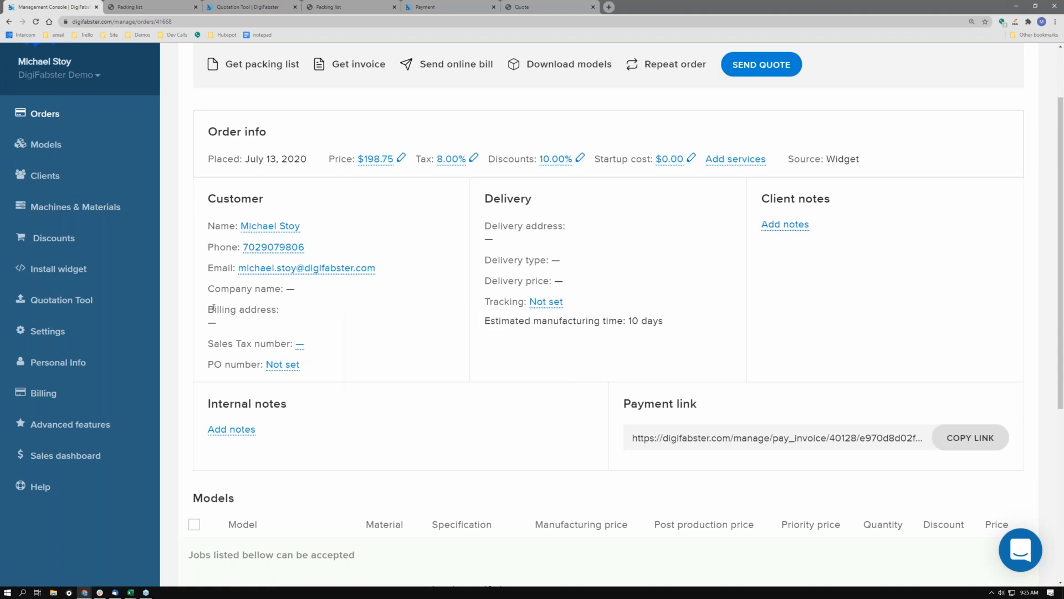
Open the company settings and examine the Delivery section with its pick-up, shipping companies and flat fee options.
left_click(131, 331)
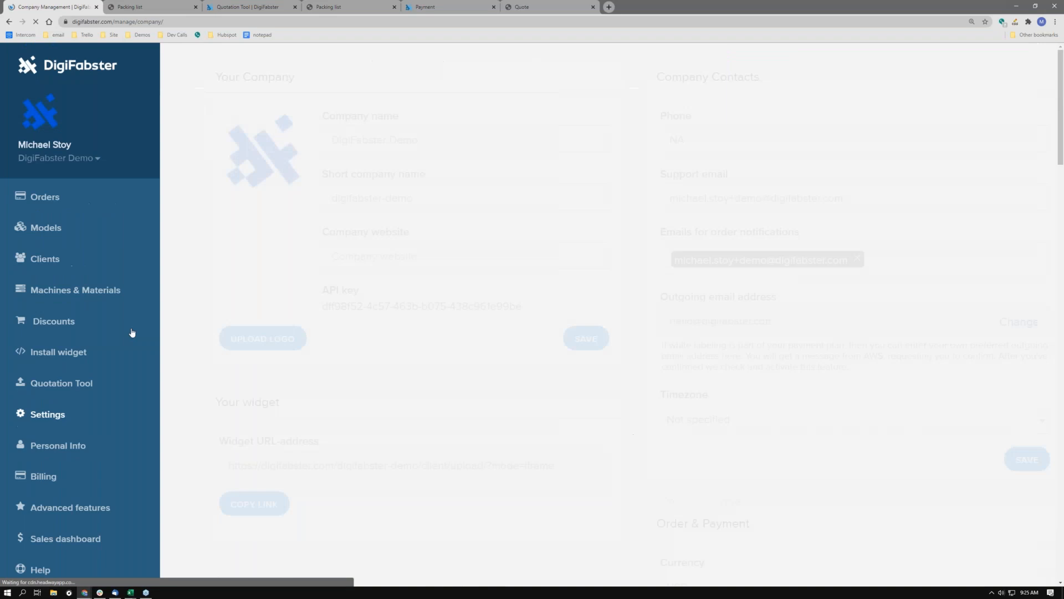
scroll(610, 311, "down", 9)
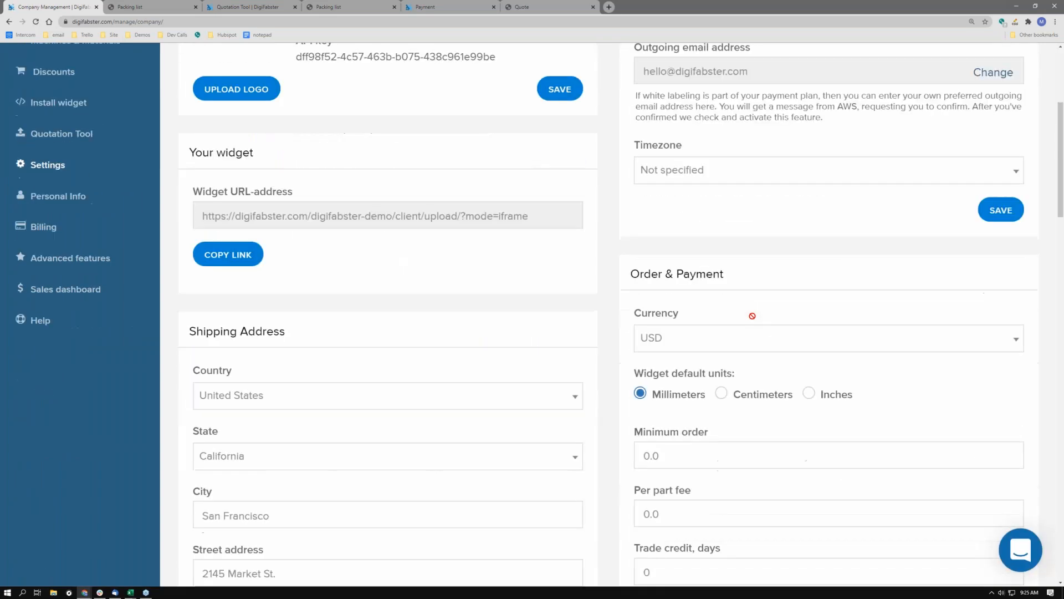
scroll(759, 311, "down", 20)
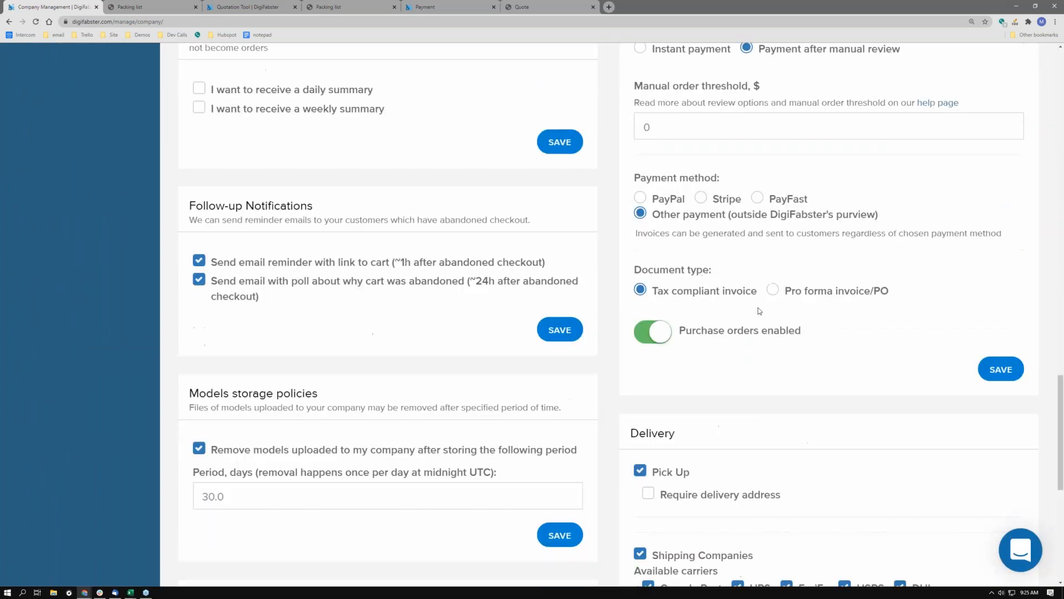
scroll(665, 311, "down", 5)
scroll(775, 360, "down", 2)
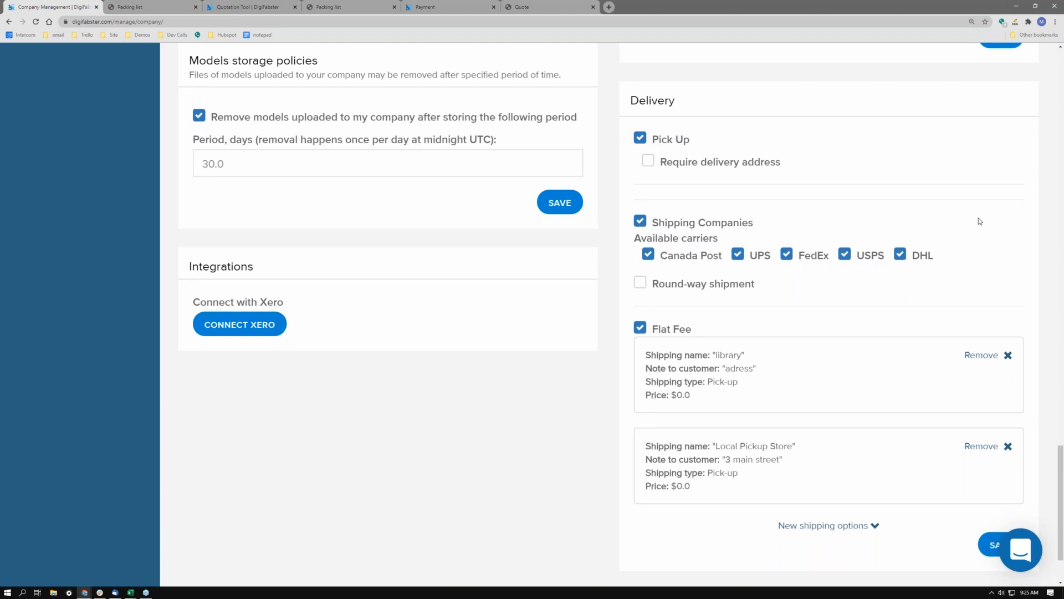
scroll(892, 399, "down", 2)
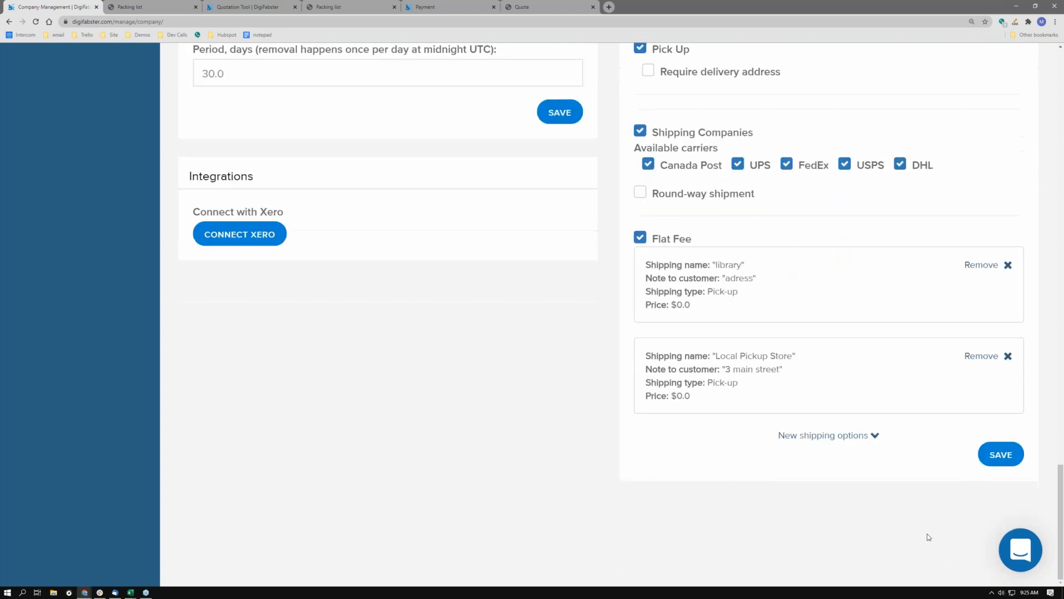
Expand the new shipping options form under Flat Fee and view its name, customer note and shipping type choices without adding an option.
left_click(836, 437)
scroll(691, 285, "down", 4)
left_click(691, 266)
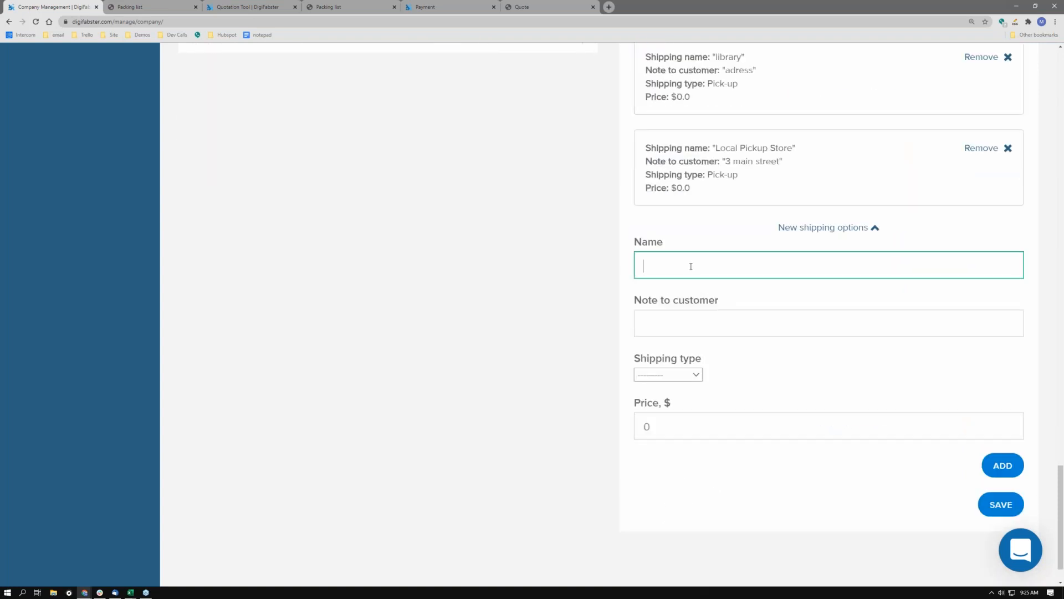
left_click(702, 324)
left_click(668, 375)
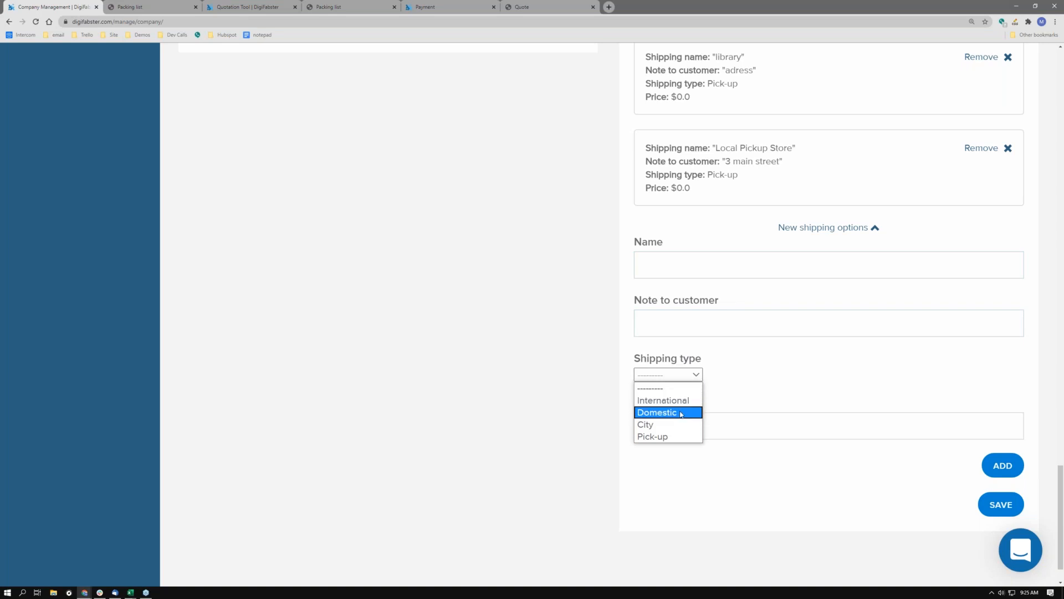
left_click(778, 384)
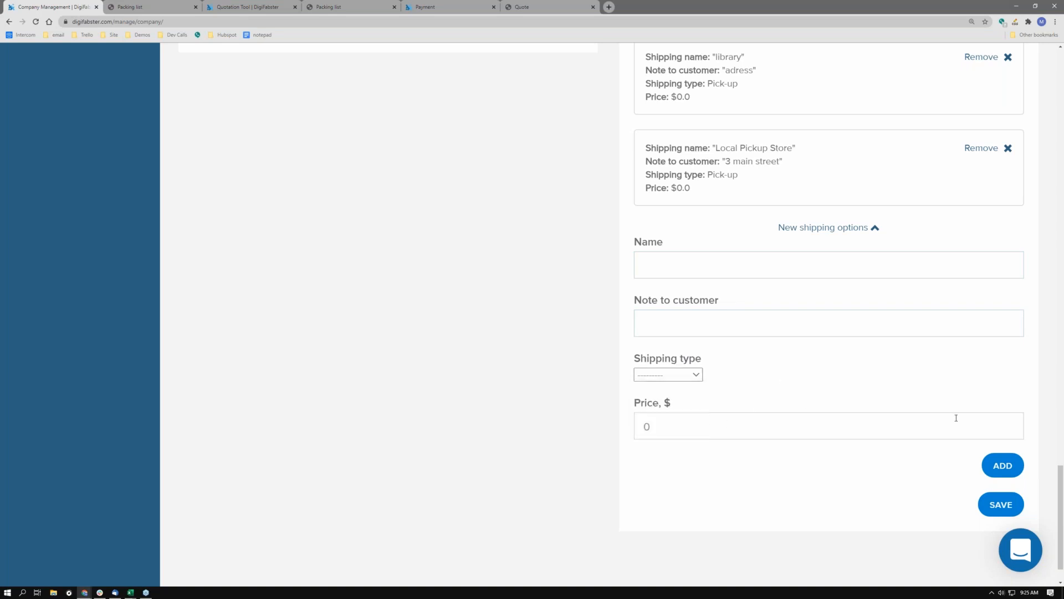
scroll(937, 250, "up", 1)
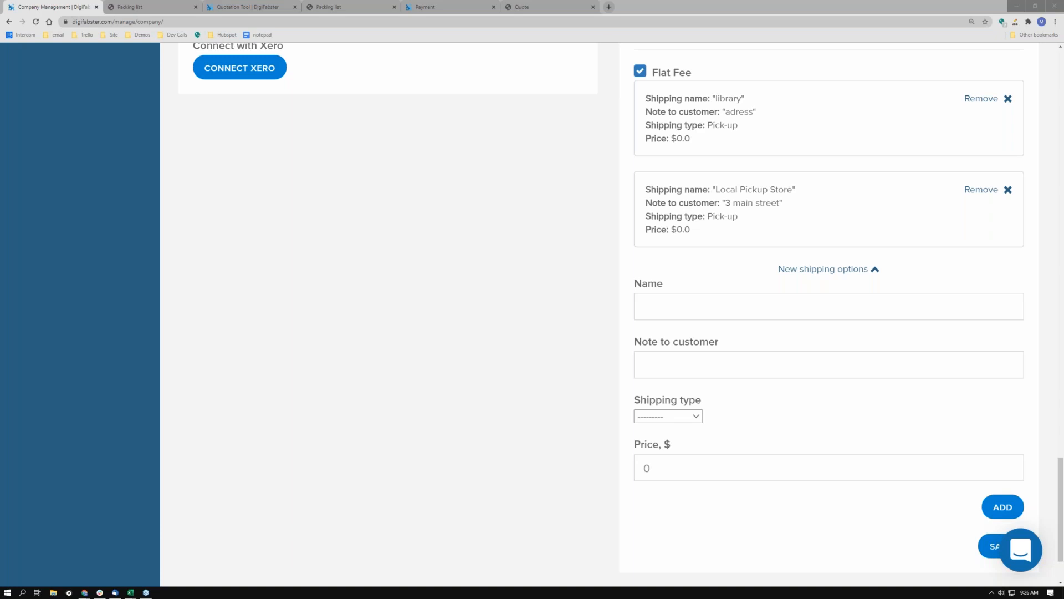
Open the support chat, view a blank new conversation and return to the messenger's home view without sending anything.
left_click(1019, 548)
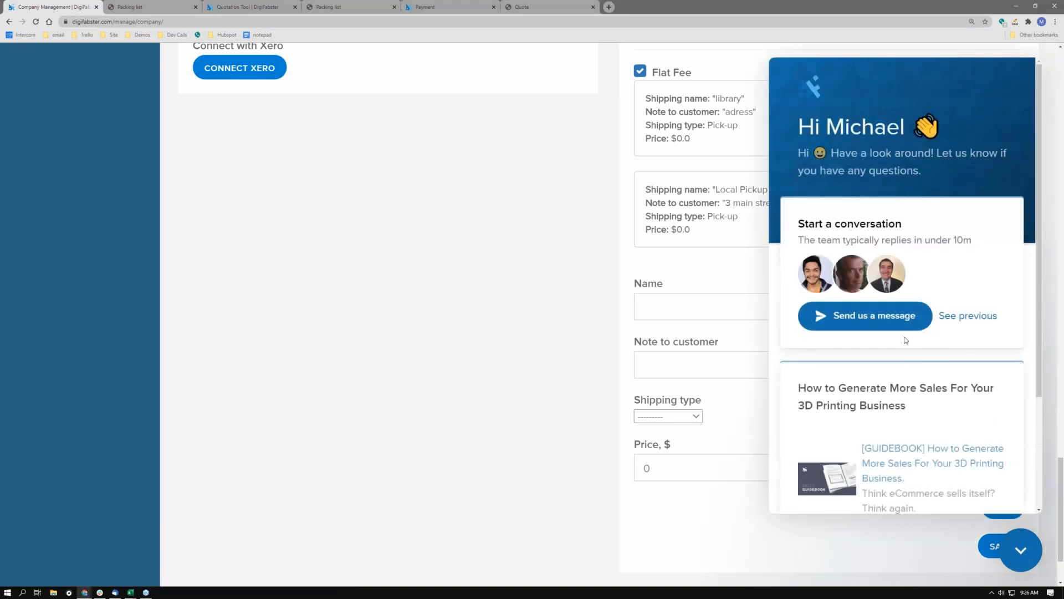
left_click(889, 316)
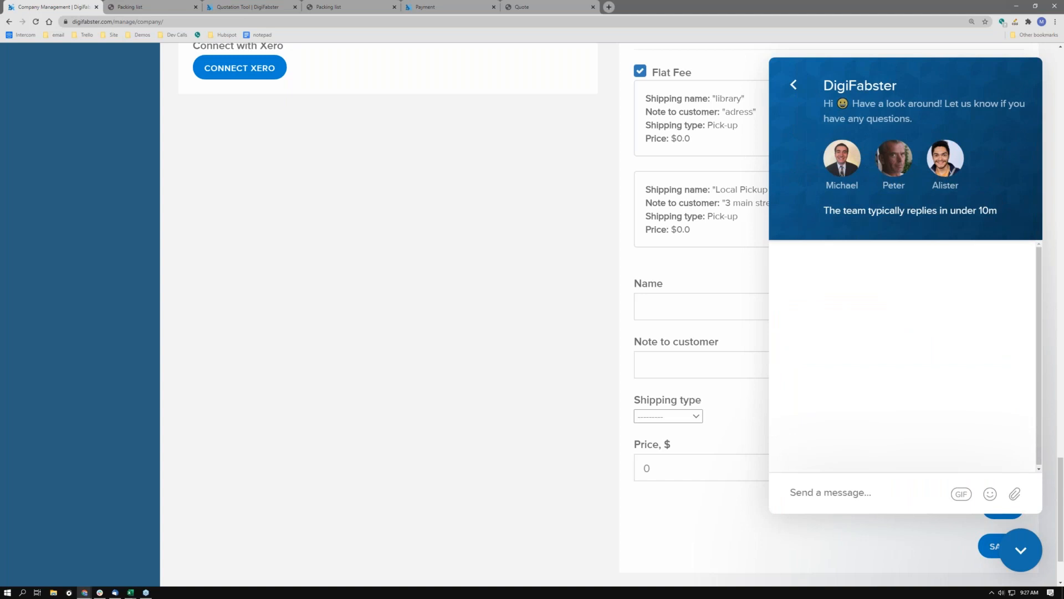
left_click(793, 84)
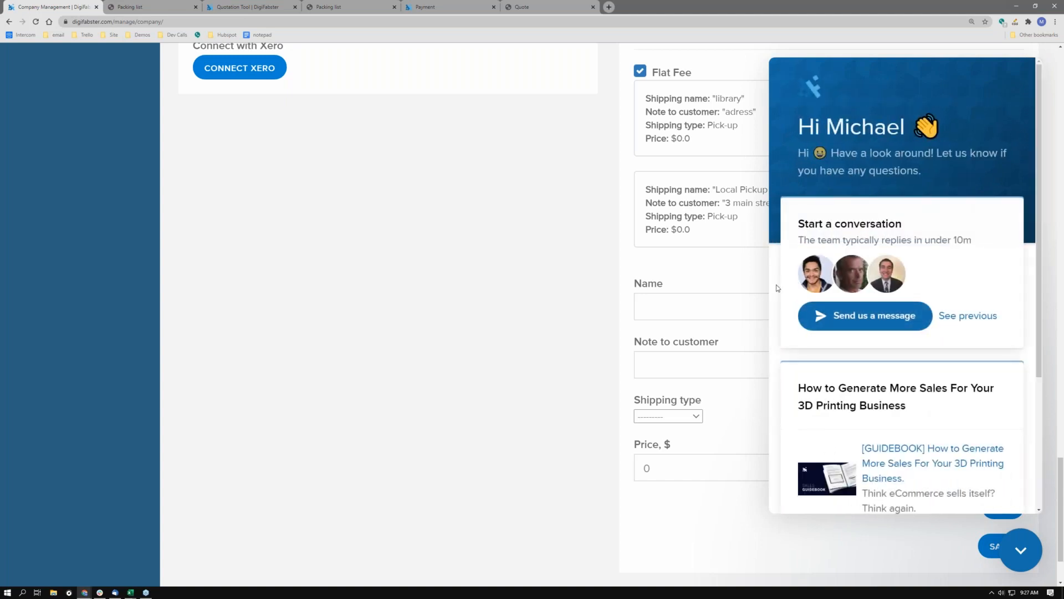